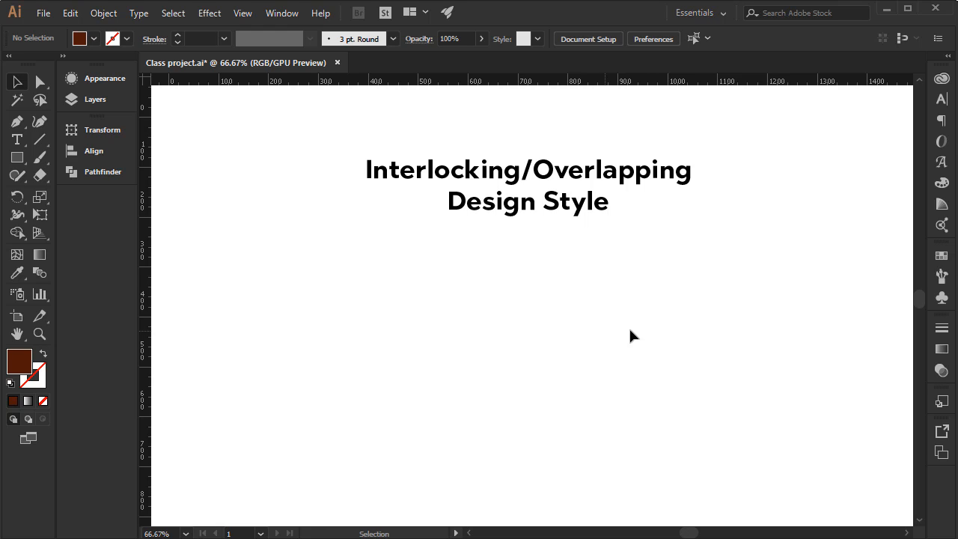
Show the Layer 2 sample logo and view the interlocking logo reference in the other Pinterest tab.
click(106, 104)
click(149, 93)
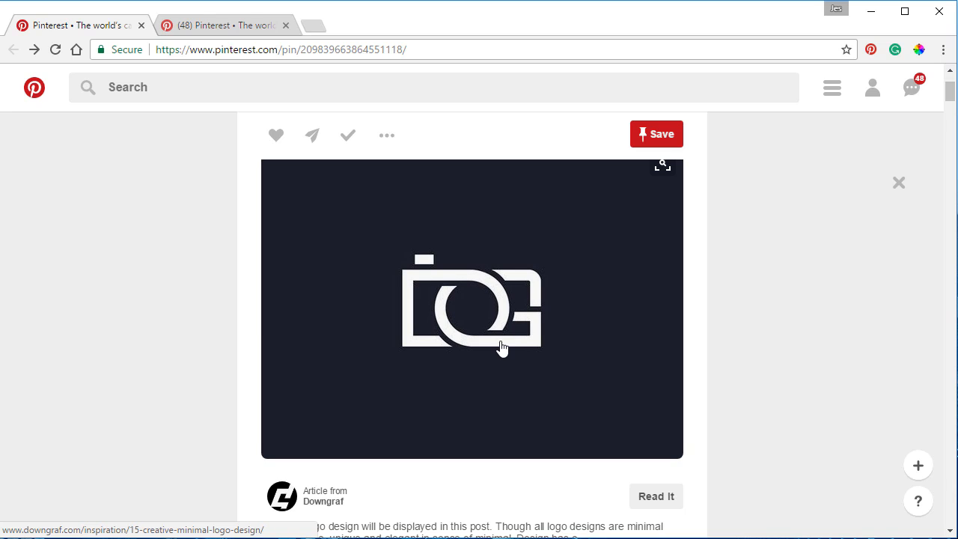
click(198, 27)
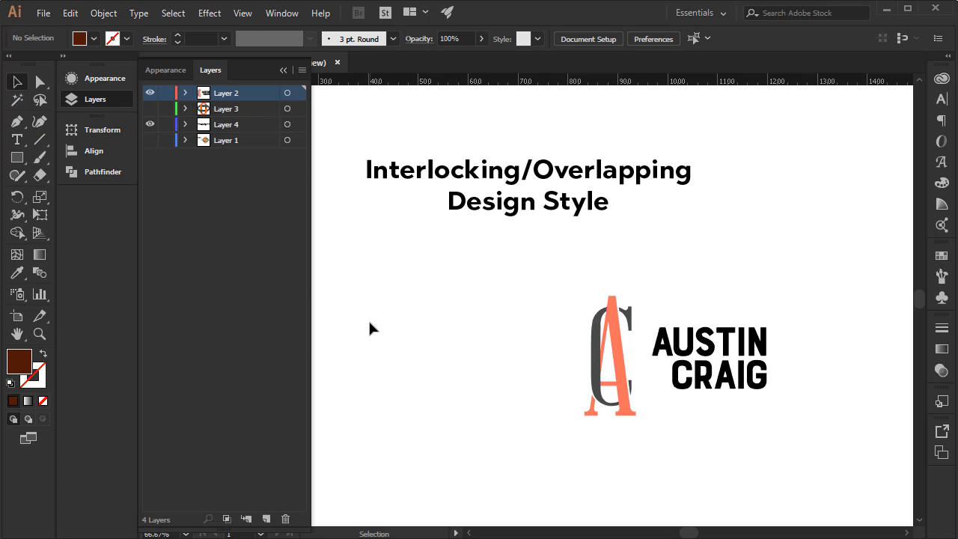
Hide Layer 2 and show Layer 1 with the reference logo and its colour swatches.
click(148, 93)
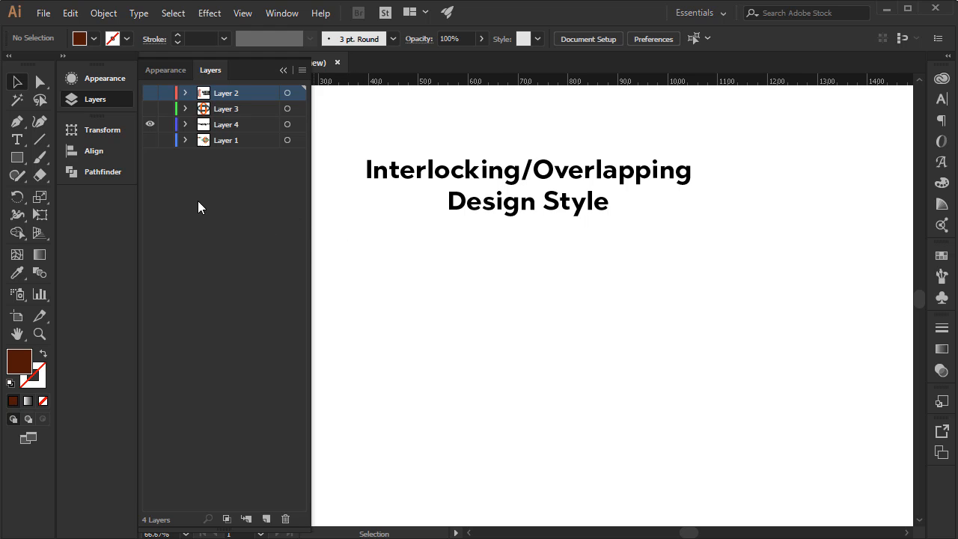
click(150, 140)
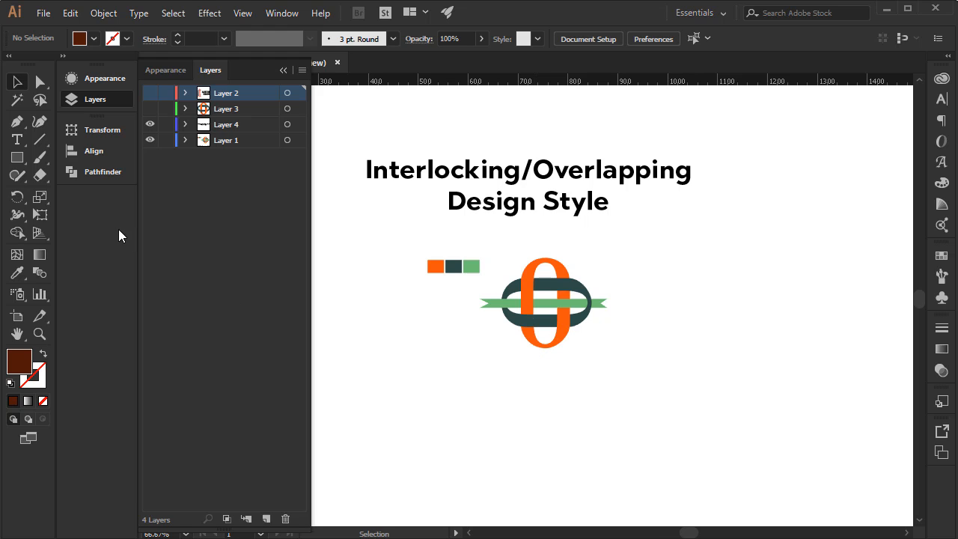
Create a new layer and add the text "0" on it below the reference logo.
key(t)
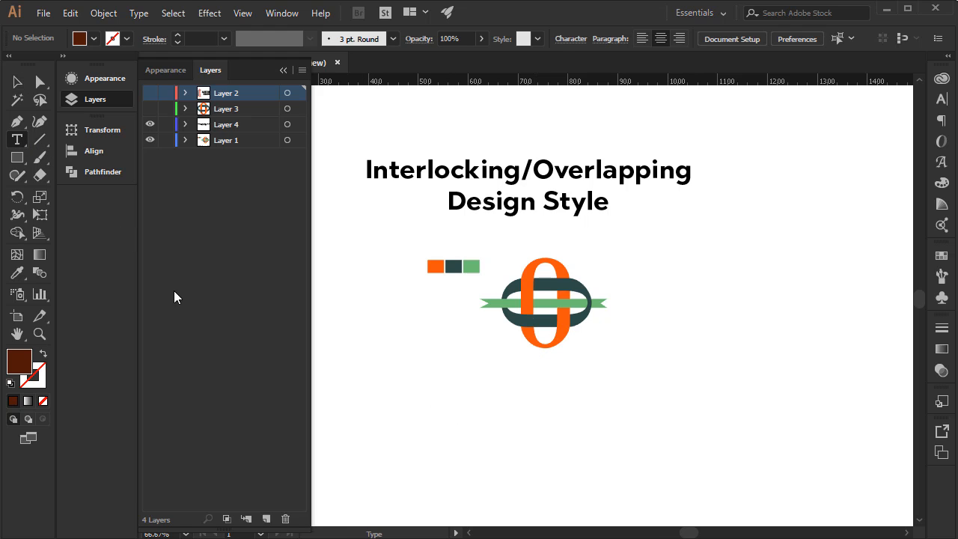
click(266, 519)
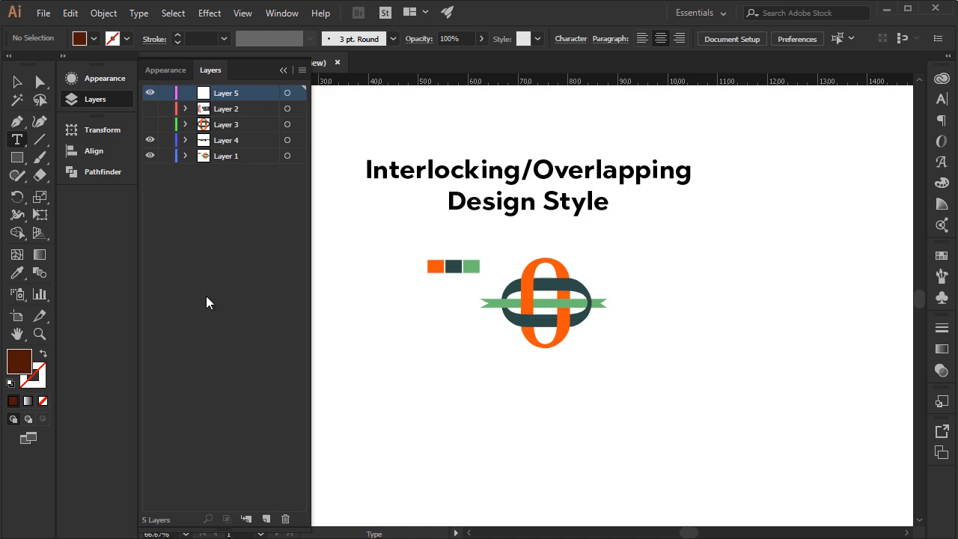
click(430, 425)
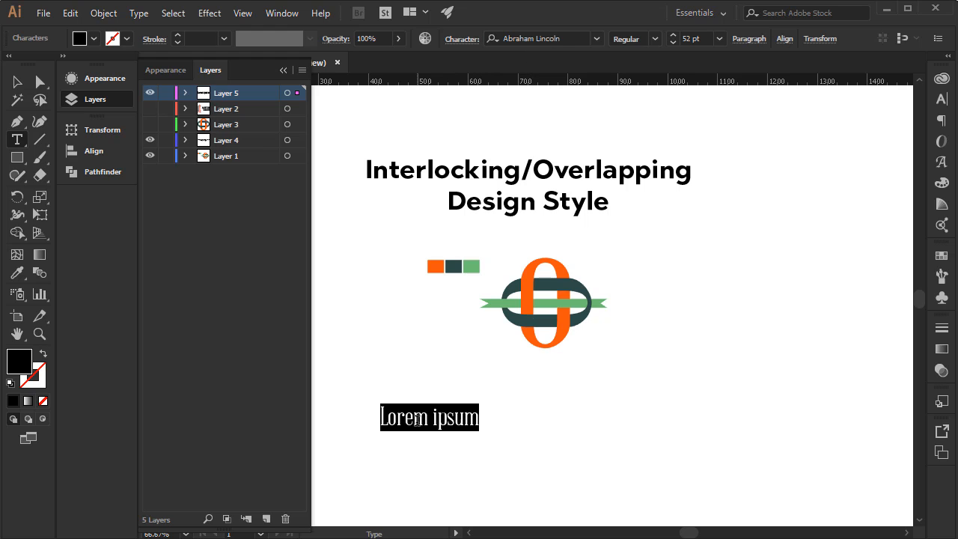
text(0)
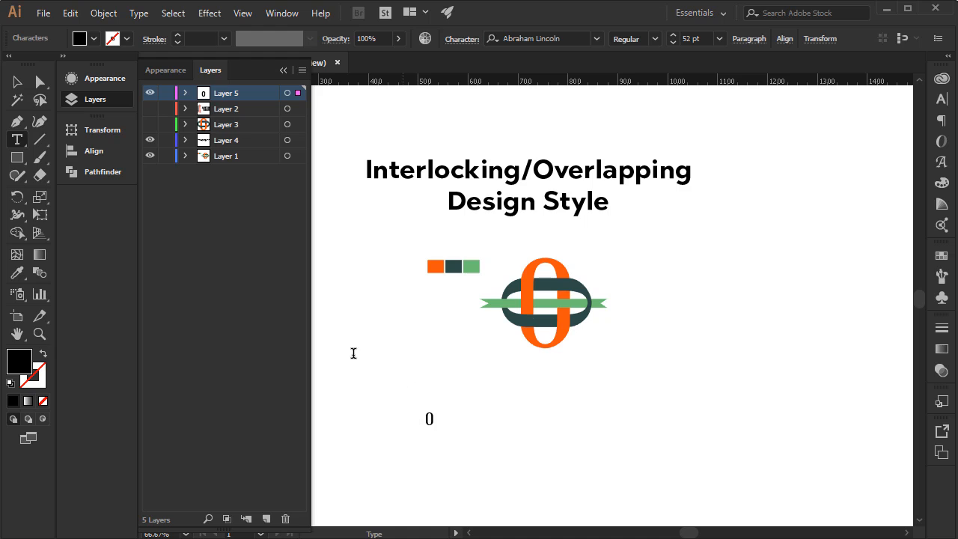
Enlarge the 0 proportionally to about 208 pt and place it below and to the left of the reference logo.
click(14, 84)
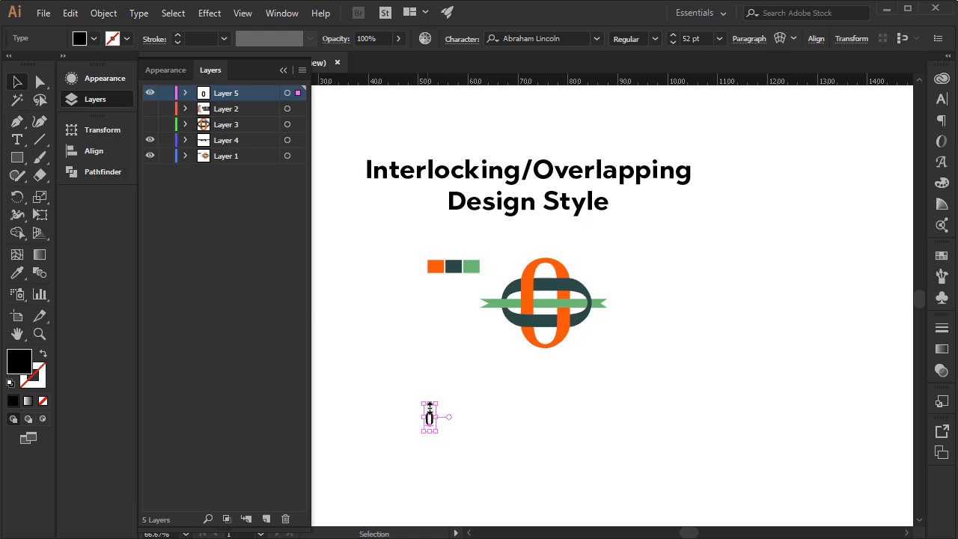
drag(435, 402, 455, 363)
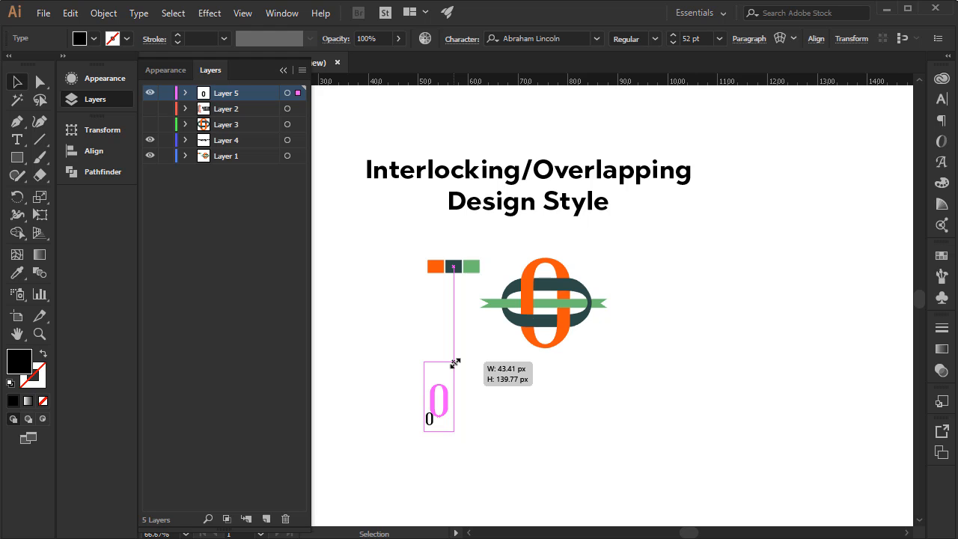
drag(455, 363, 465, 319)
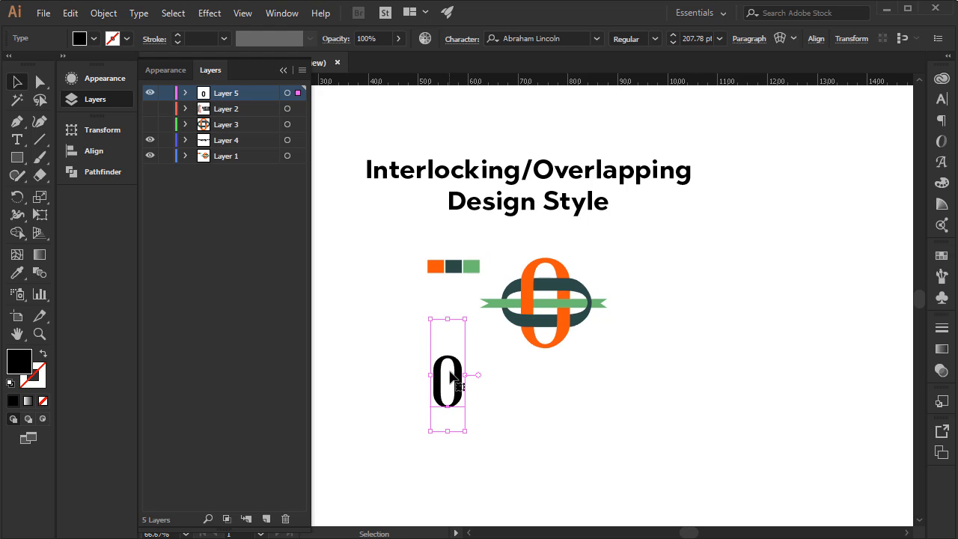
drag(450, 372, 407, 405)
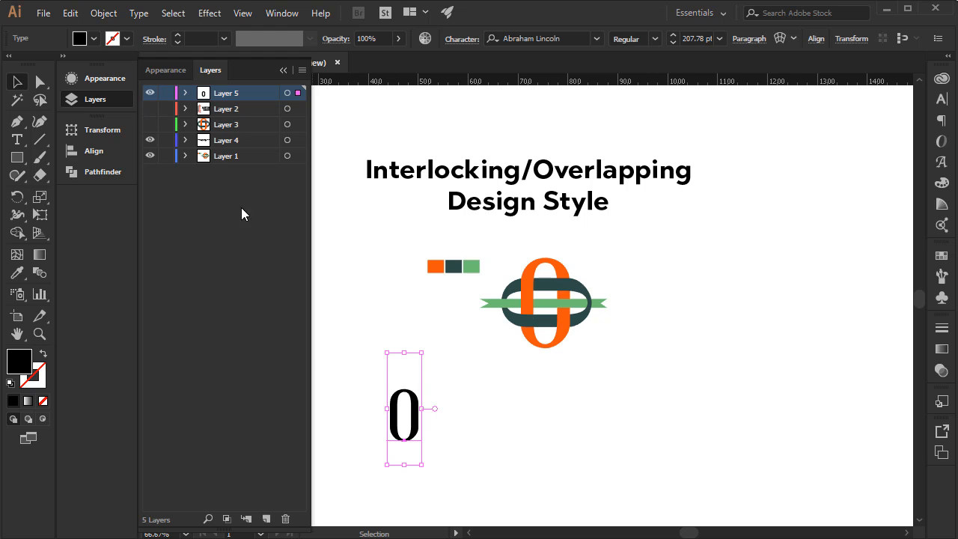
mouse_move(410, 402)
mouse_down()
mouse_move(417, 433)
mouse_move(410, 401)
mouse_move(414, 413)
mouse_up()
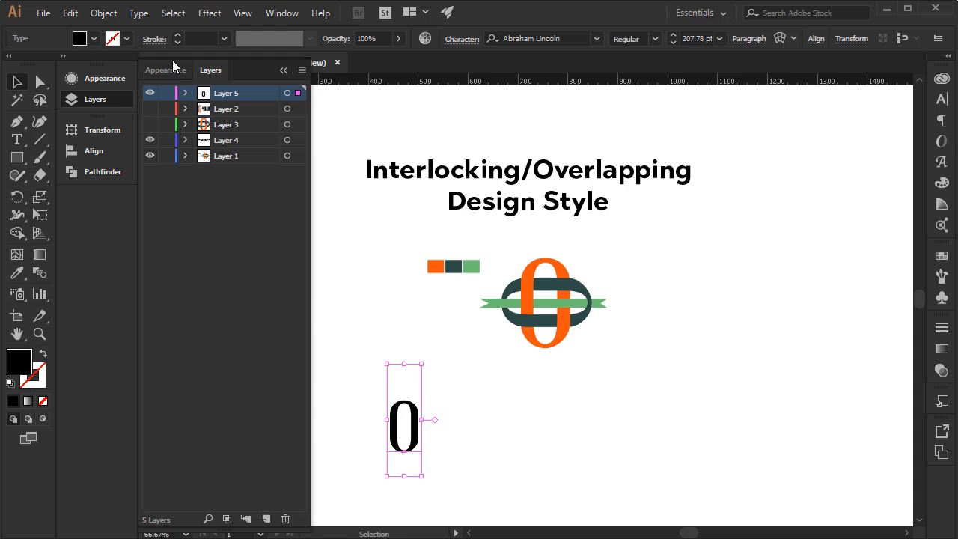
Convert the 0 text to outlines and check its paths in outline view.
click(138, 14)
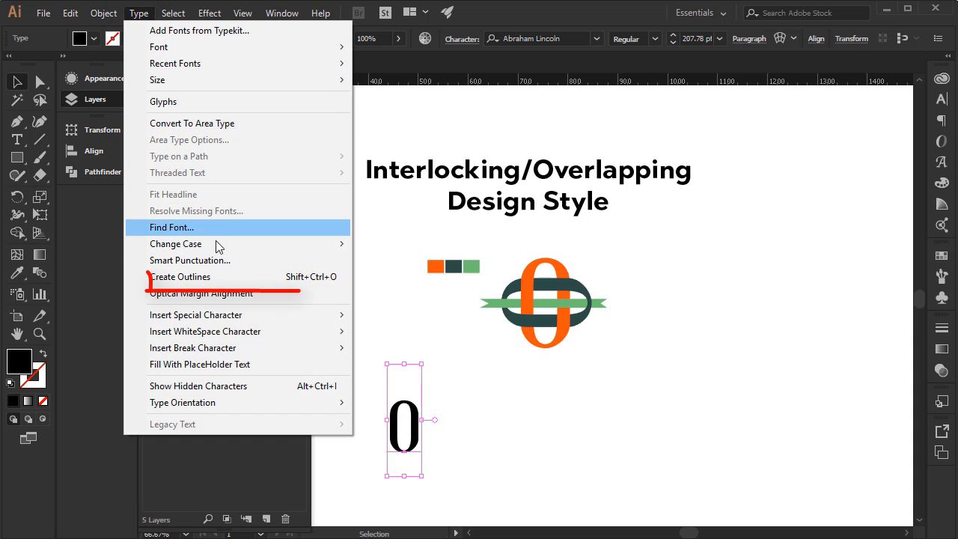
click(226, 278)
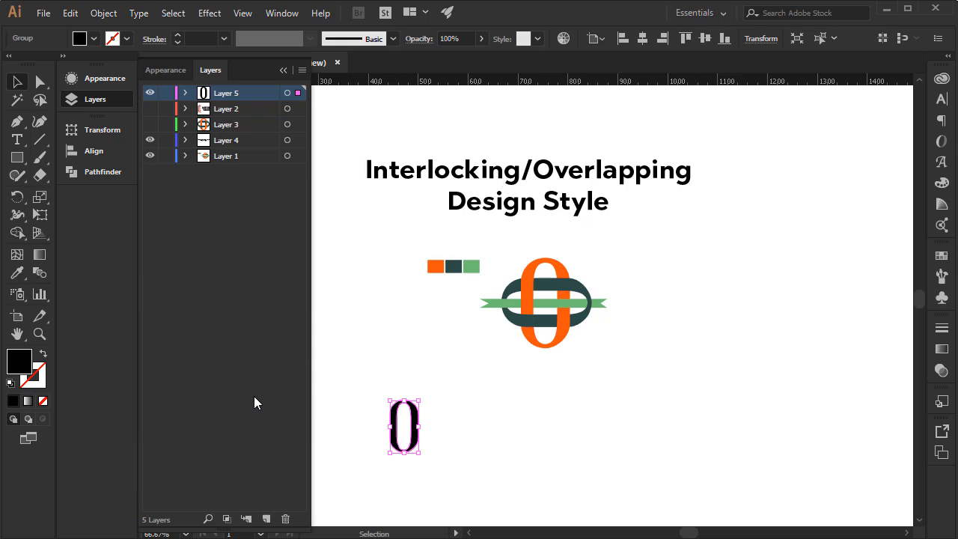
key(ctrl+y)
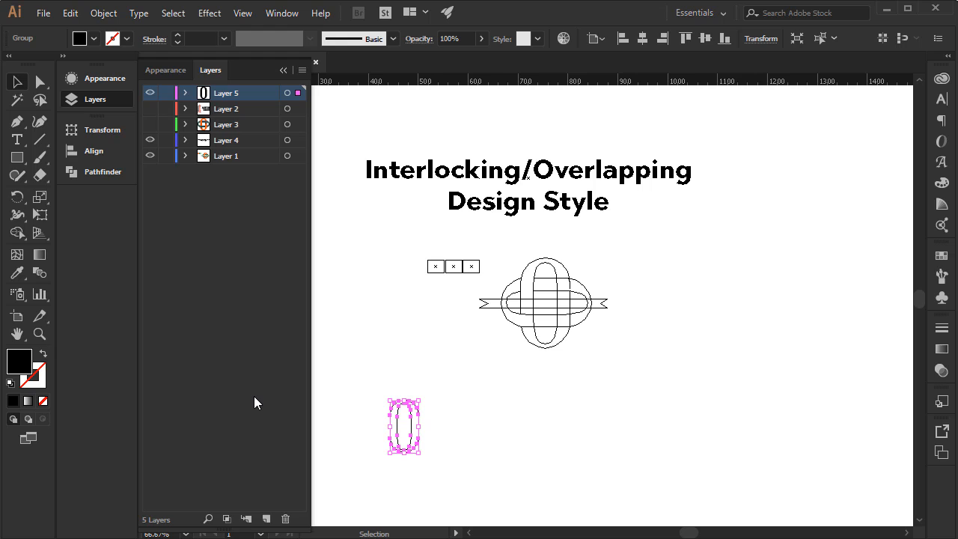
click(367, 412)
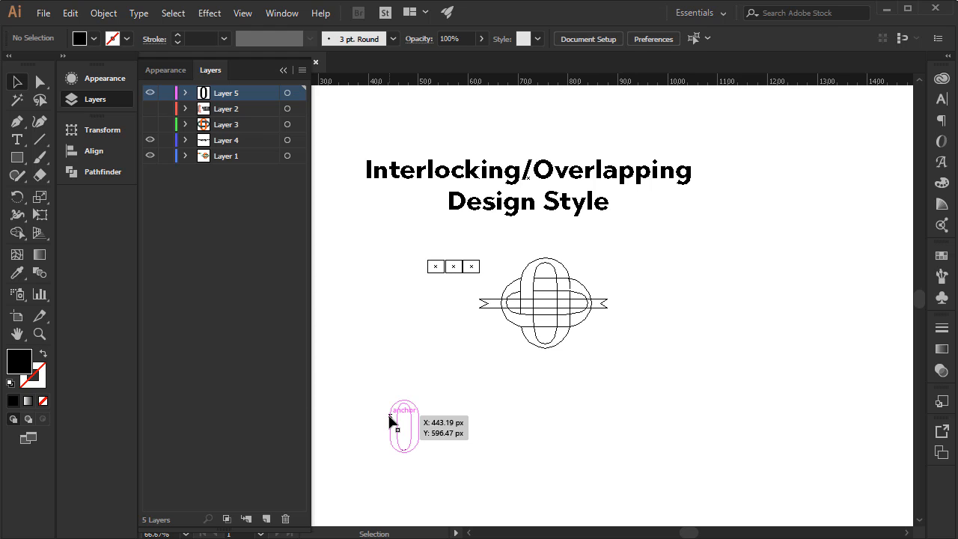
click(390, 421)
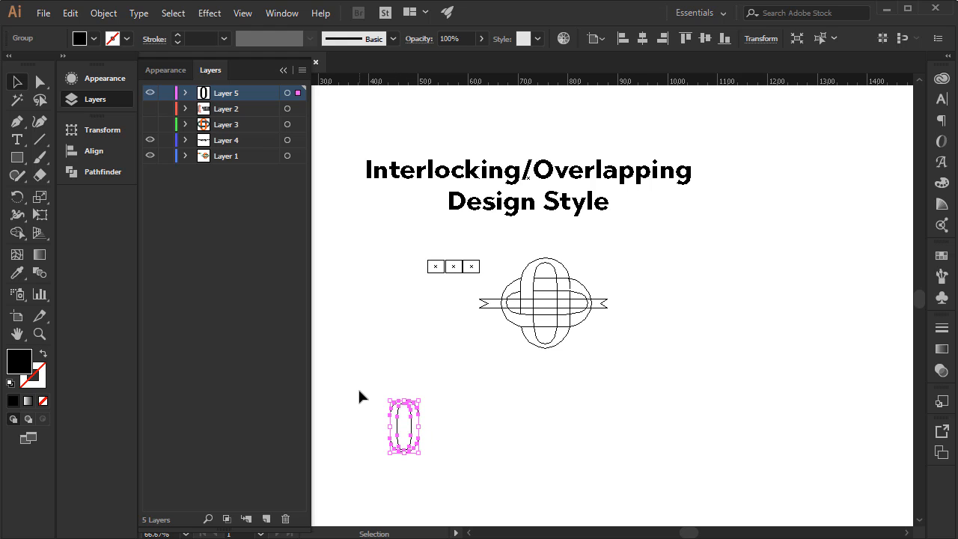
key(ctrl+y)
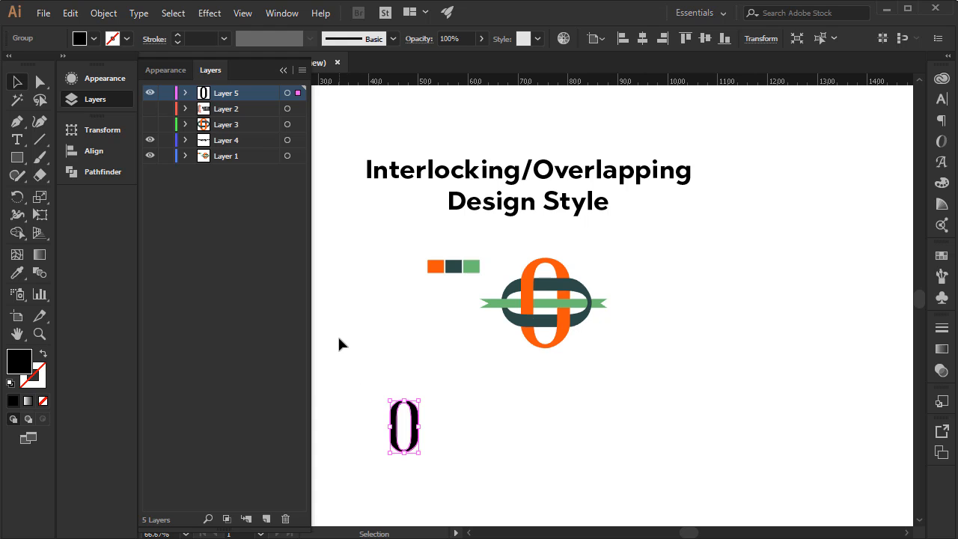
Make a copy of the outlined 0 rotated 90° about its centre with the Rotate tool.
key(ctrl+1)
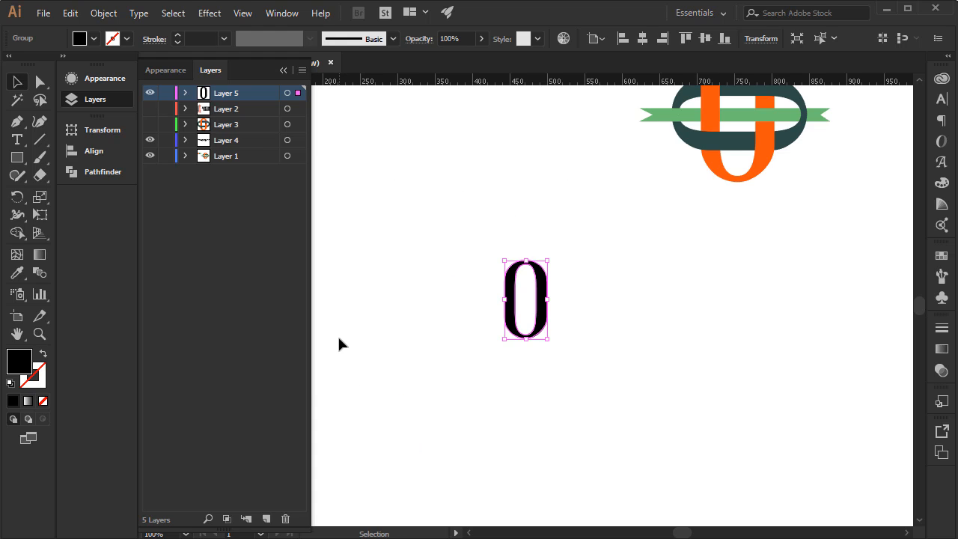
key(space)
drag(459, 279, 401, 354)
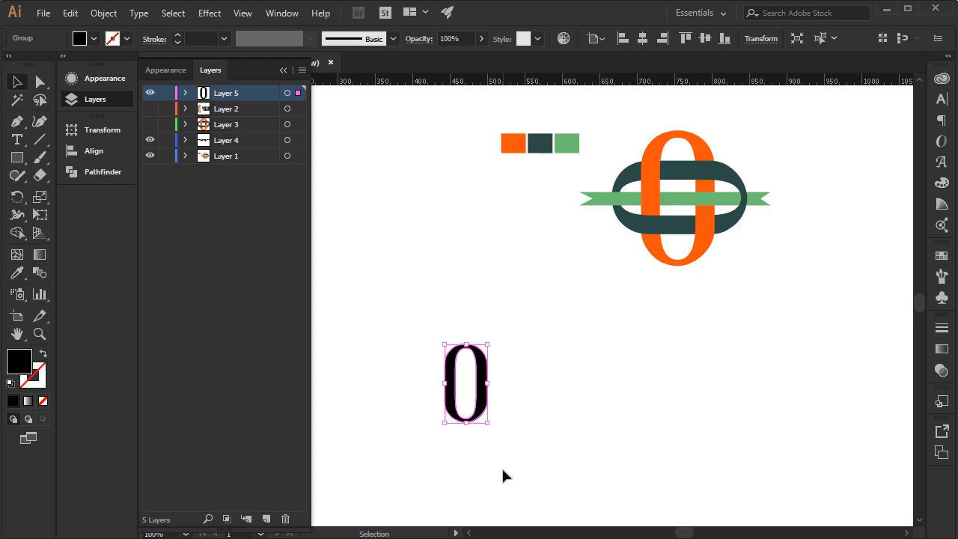
click(388, 319)
click(457, 378)
click(18, 198)
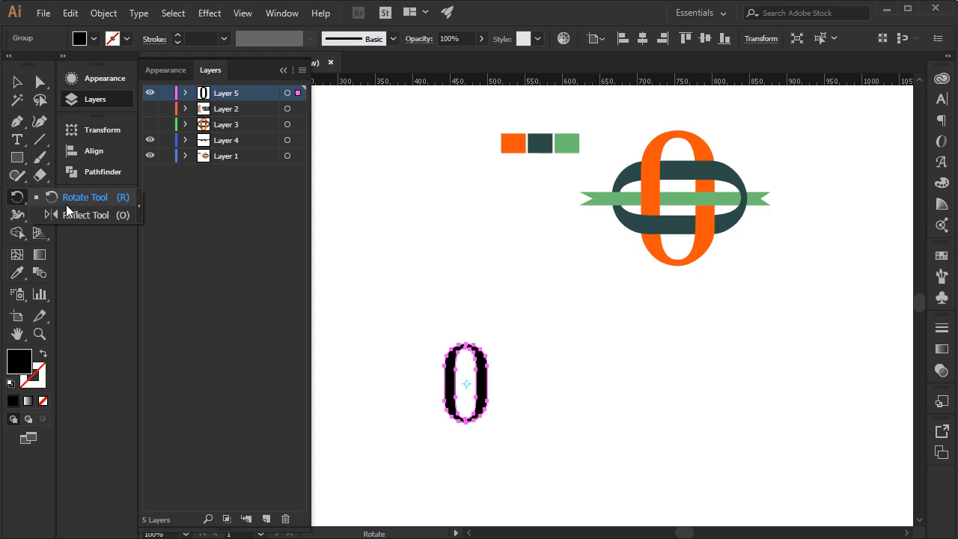
click(109, 199)
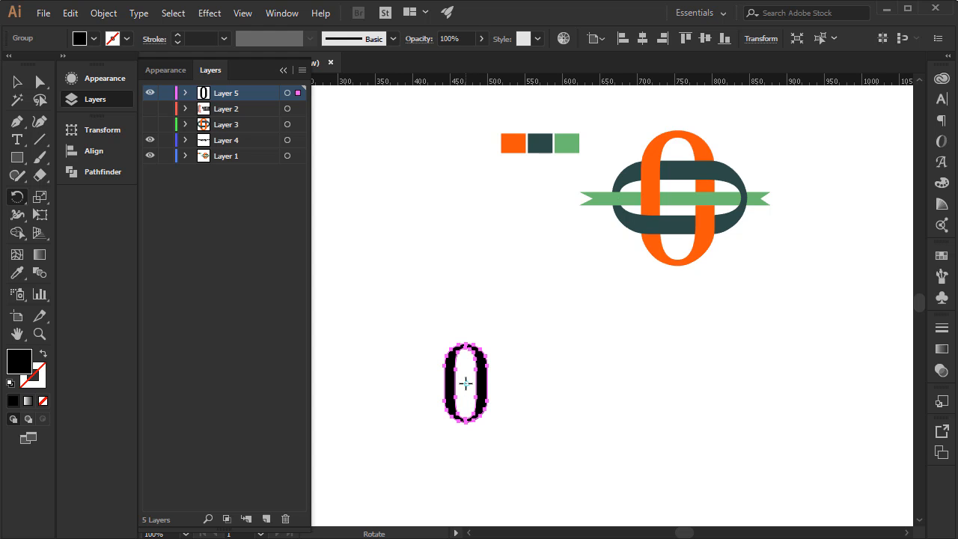
key(ctrl+plus)
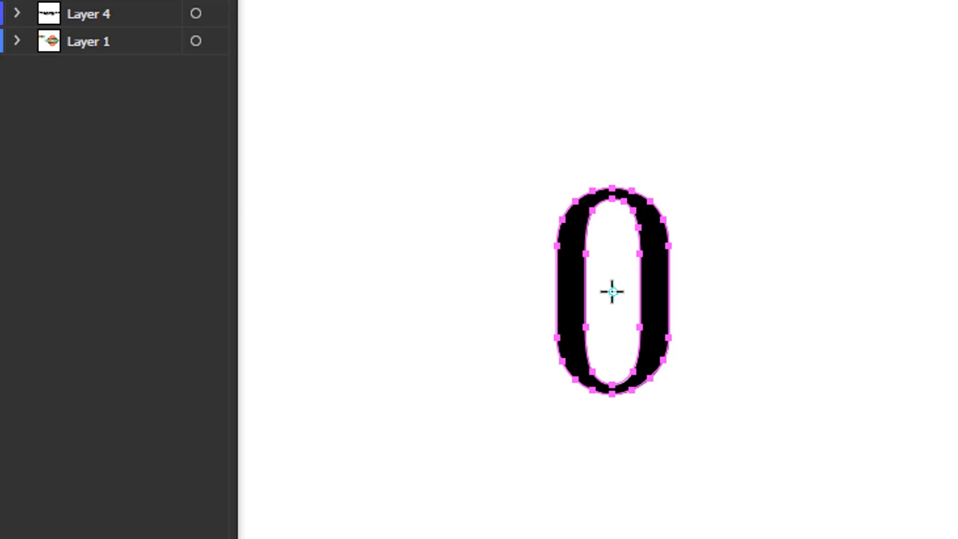
alt+click(612, 292)
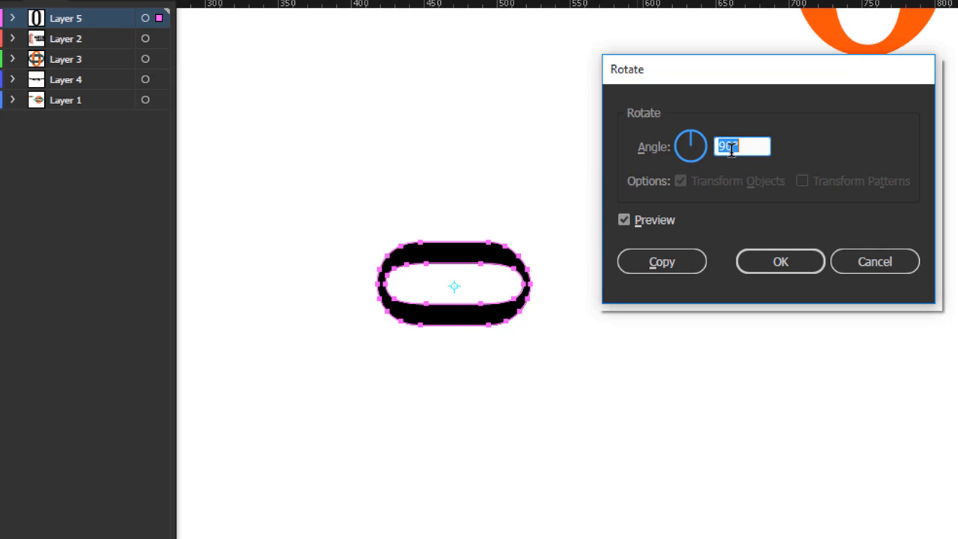
click(631, 218)
click(631, 217)
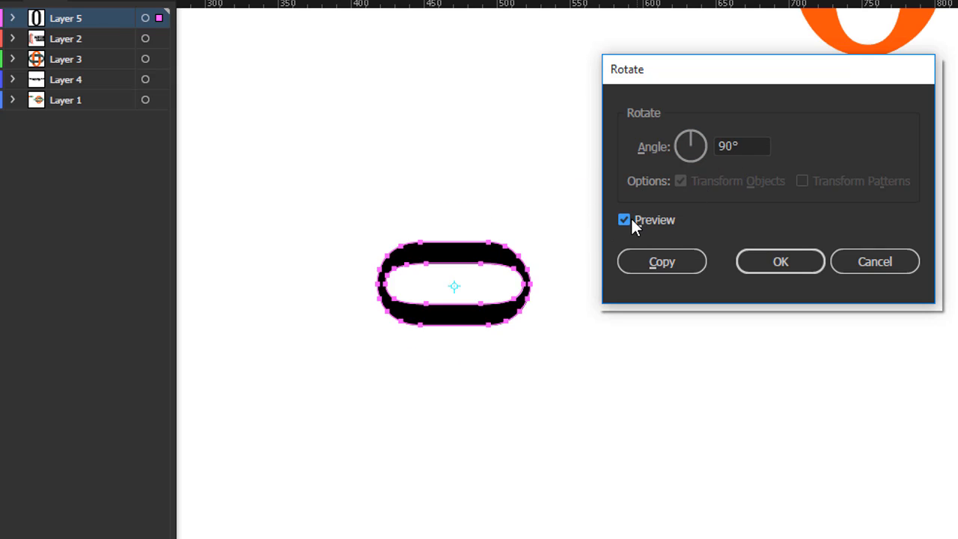
click(631, 218)
click(629, 218)
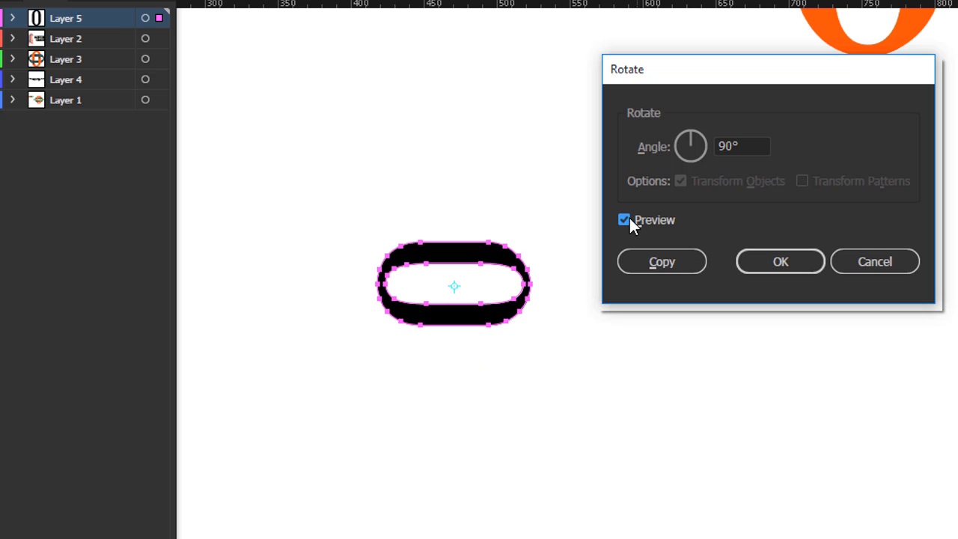
click(661, 263)
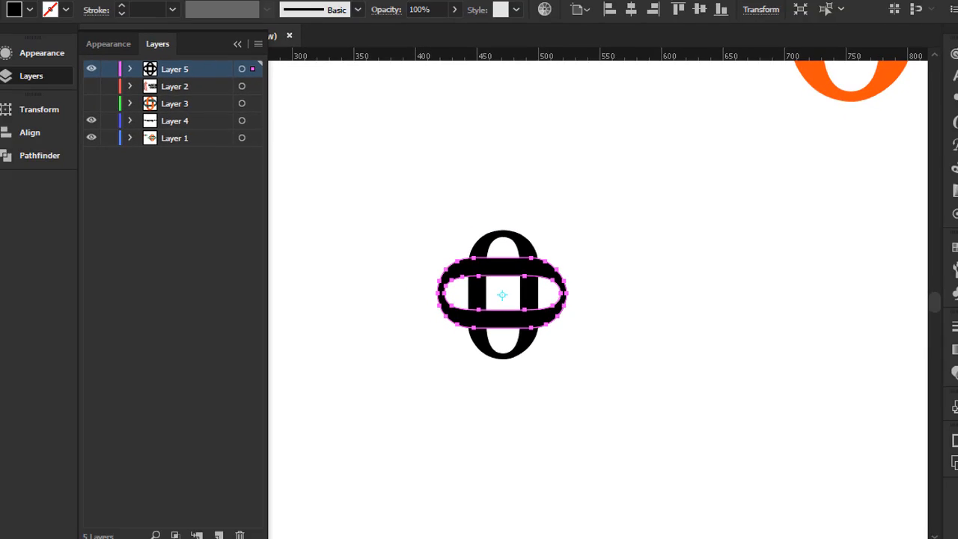
click(15, 83)
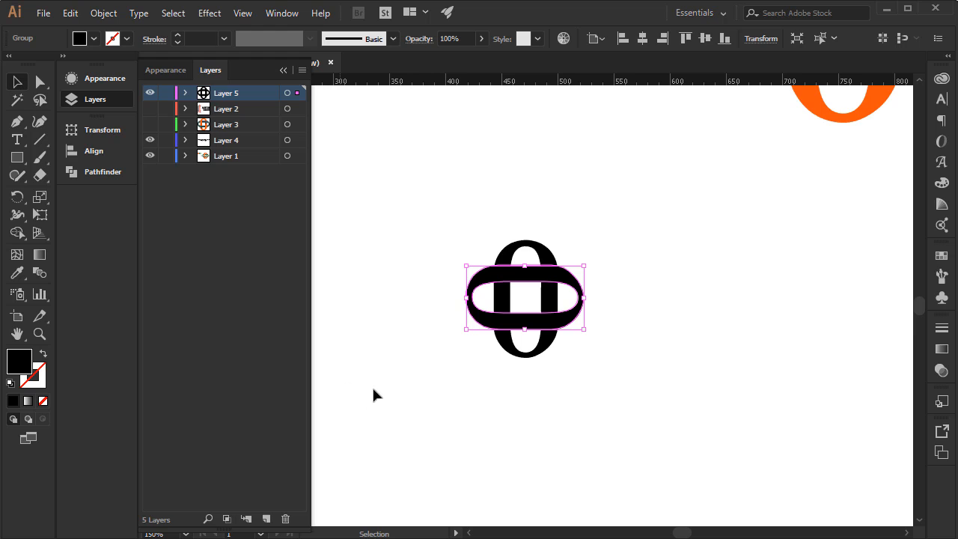
click(385, 264)
Move the two overlapping zeros together a little to the left, keeping them below the colour swatches.
key(space)
drag(460, 231, 444, 389)
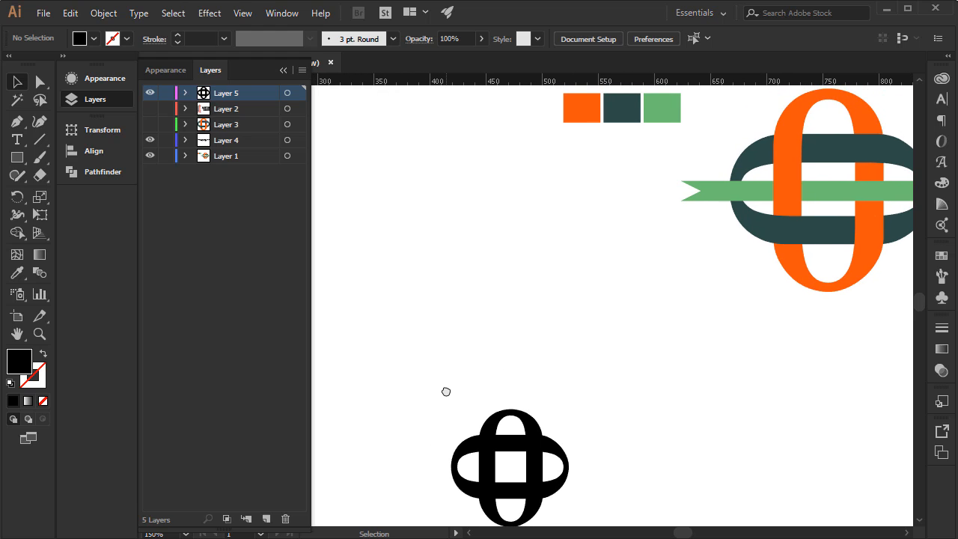
click(480, 430)
scroll(595, 513, down, 1)
drag(534, 408, 492, 251)
drag(526, 212, 528, 352)
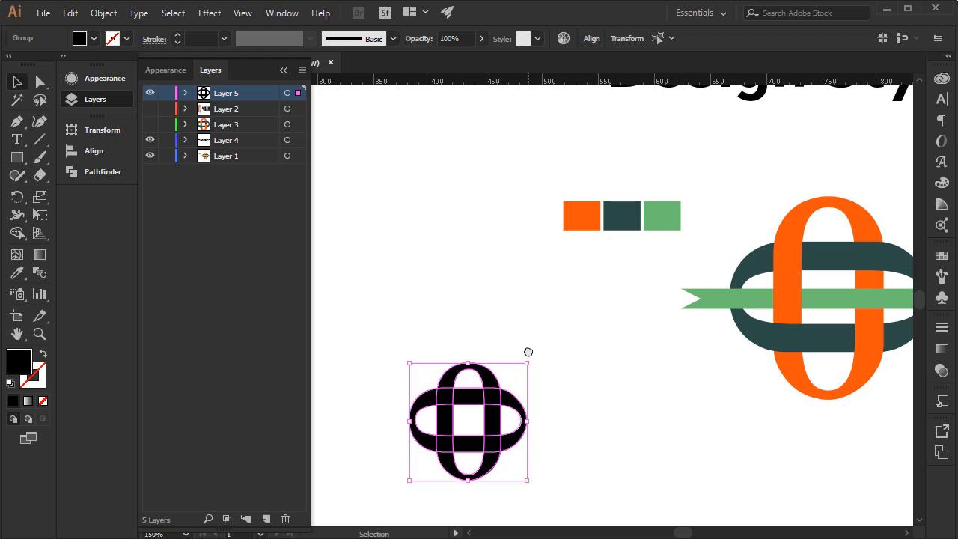
click(401, 293)
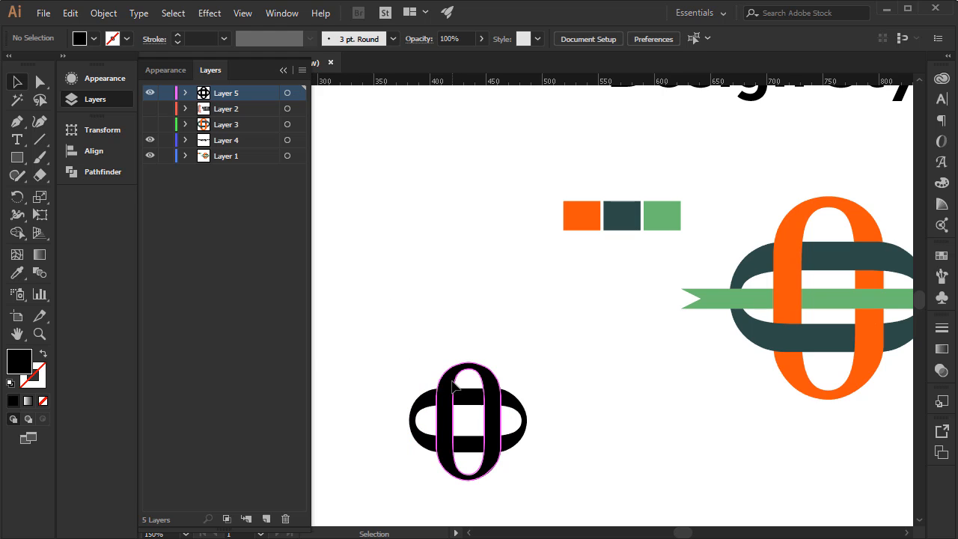
Fill the vertical 0 with the orange sampled from the swatch using the Eyedropper.
click(449, 376)
click(12, 273)
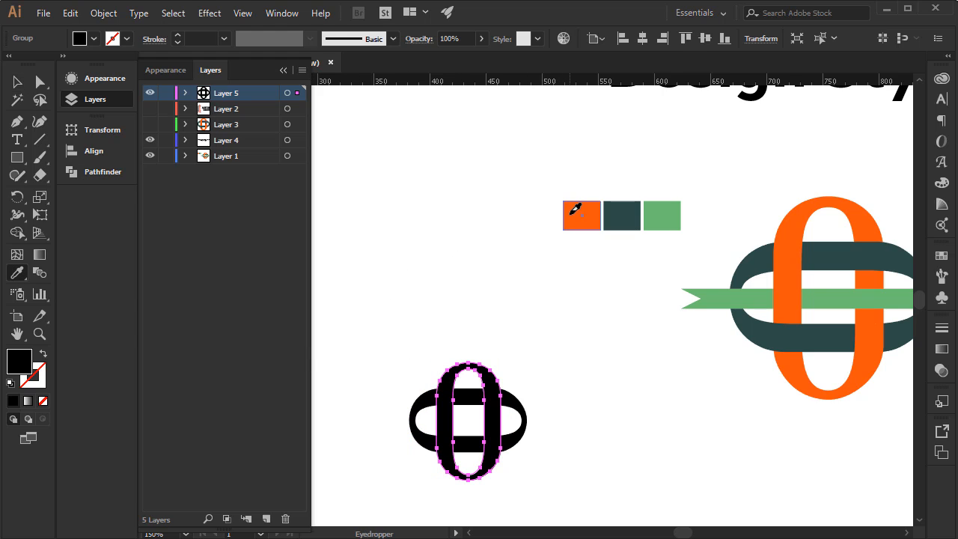
click(573, 211)
click(16, 81)
click(333, 391)
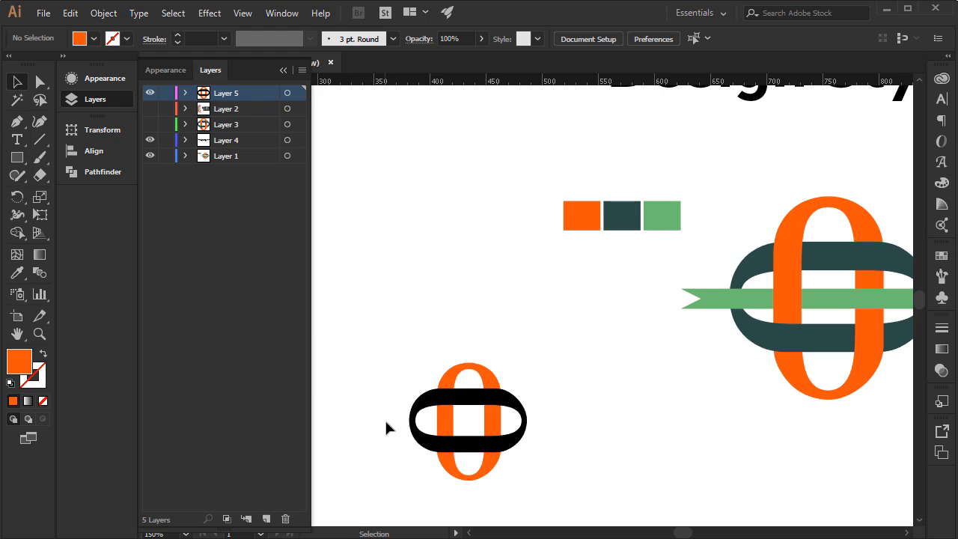
Fill the horizontal 0 with the dark teal sampled from the swatch using the Eyedropper.
click(419, 408)
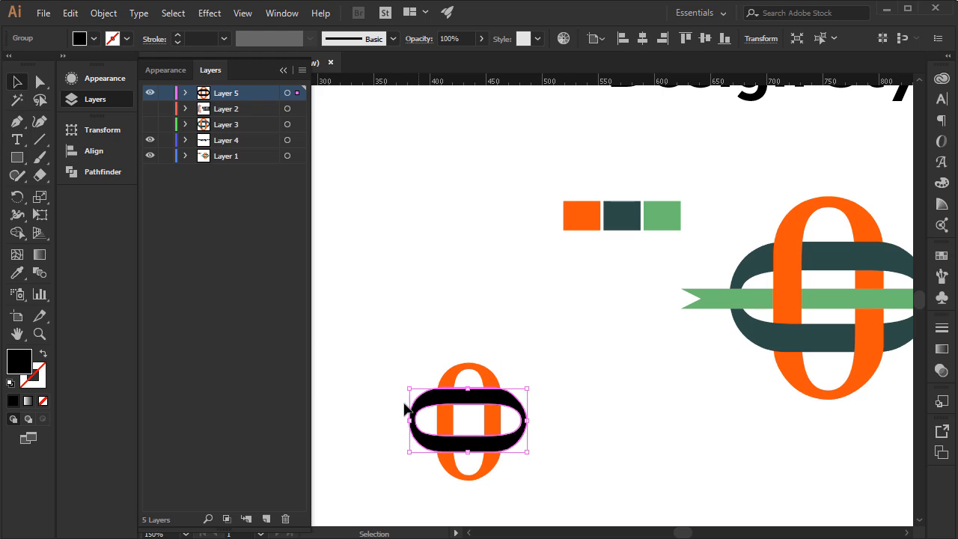
click(16, 273)
click(624, 212)
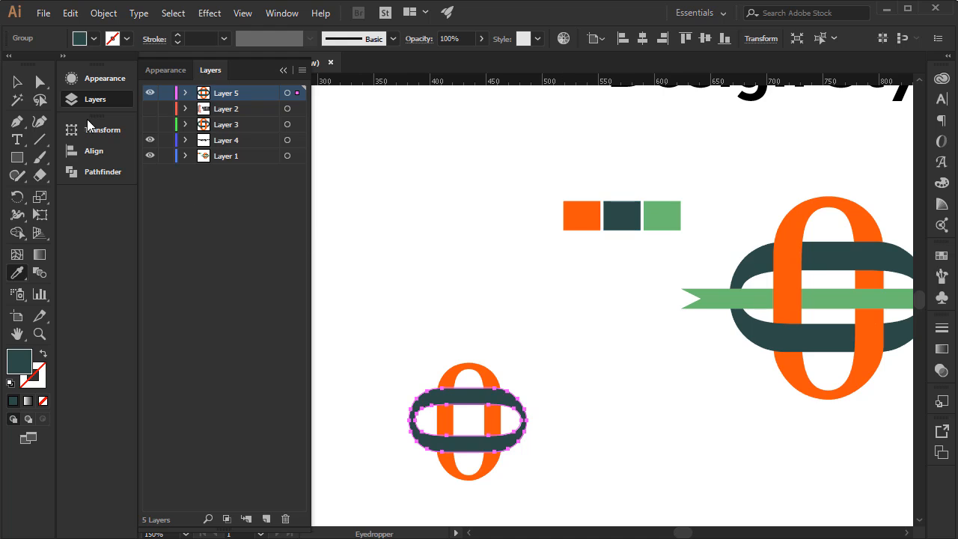
click(16, 82)
click(373, 307)
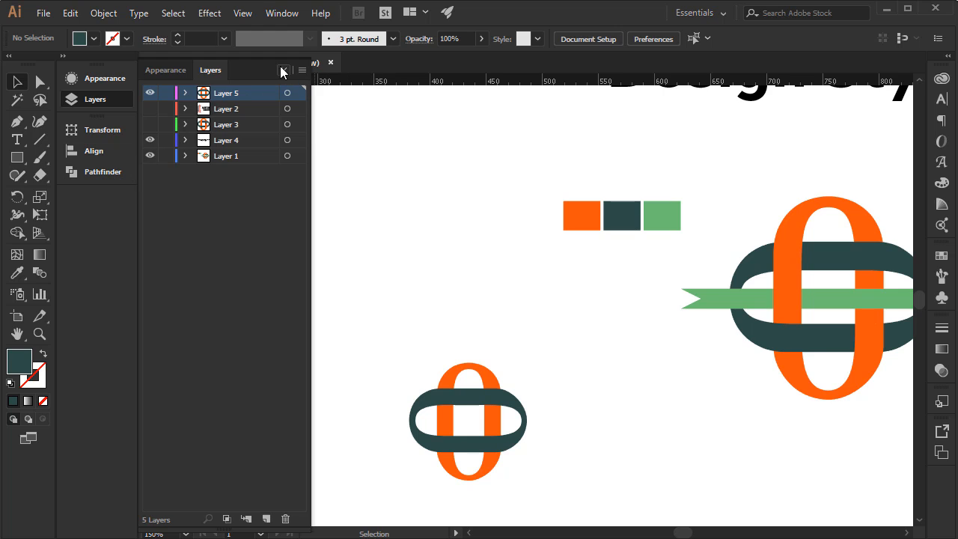
Split the two overlapping zeros along their crossings with the Pathfinder Divide operation.
click(275, 14)
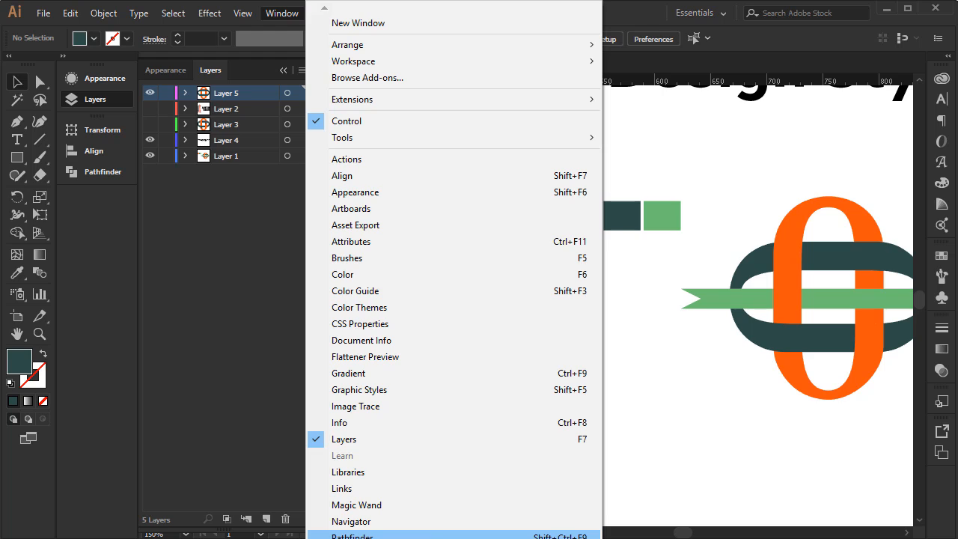
click(418, 535)
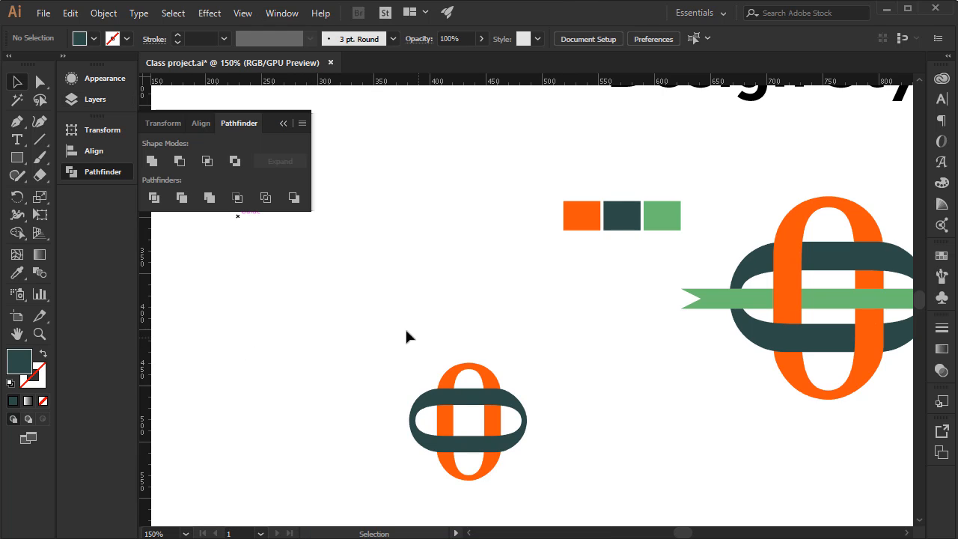
drag(547, 489, 565, 489)
click(154, 198)
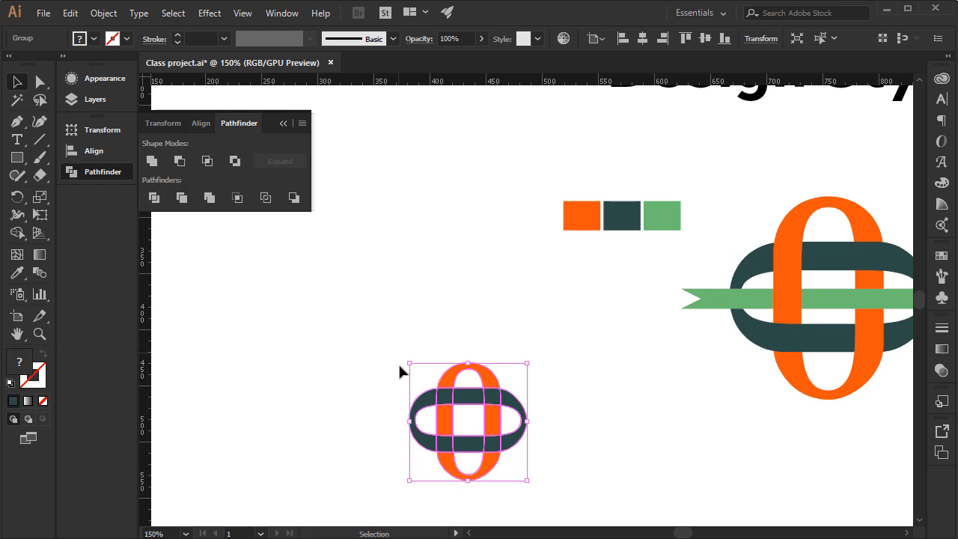
Ungroup the divided zeros into separate pieces and clear the selection.
click(407, 394)
click(442, 396)
right_click(447, 395)
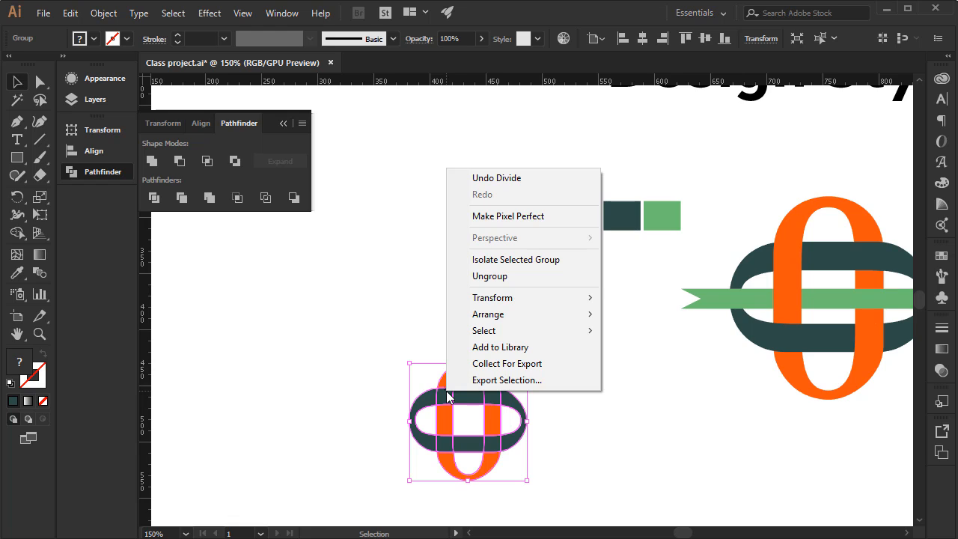
click(501, 280)
click(415, 358)
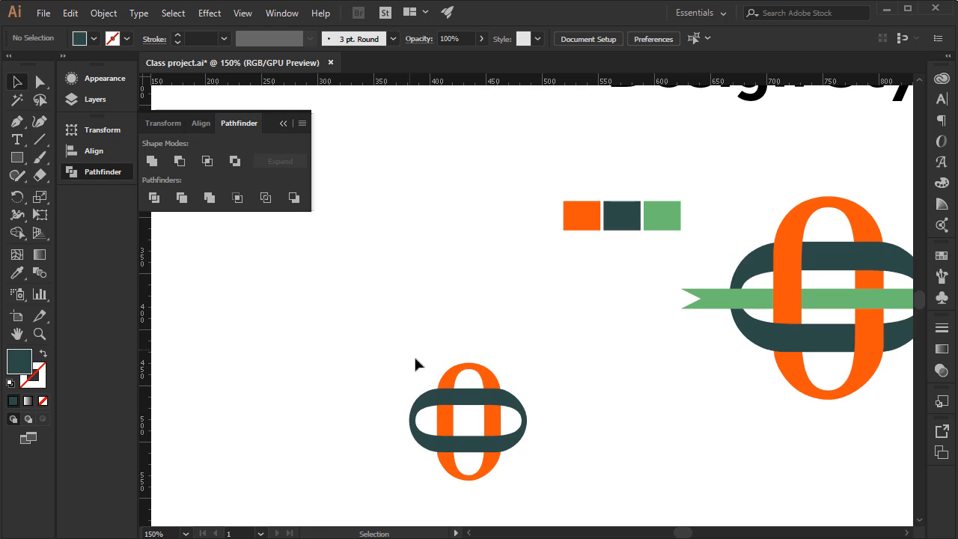
Pull the left teal arc and the upper orange arc away from the logo as a separation test, and undo both moves.
click(424, 408)
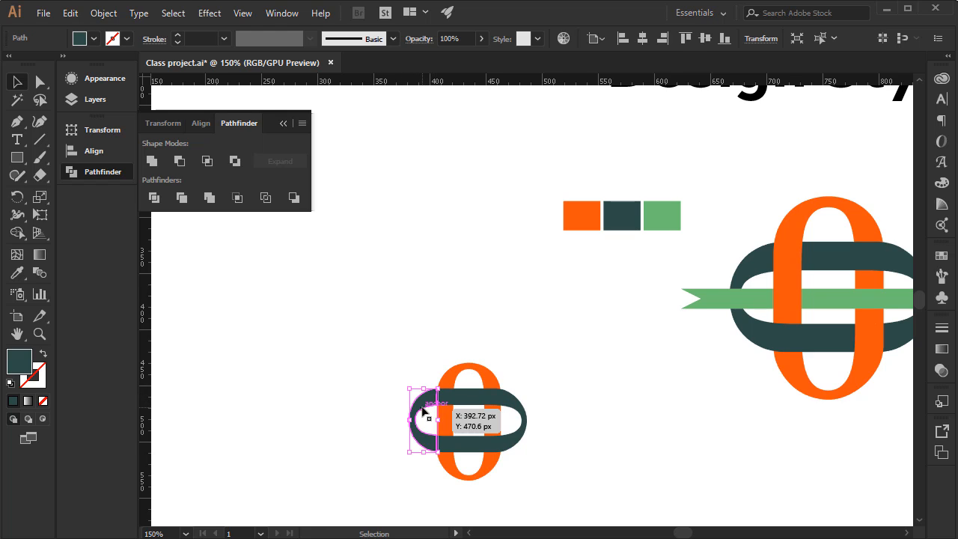
drag(423, 408, 365, 404)
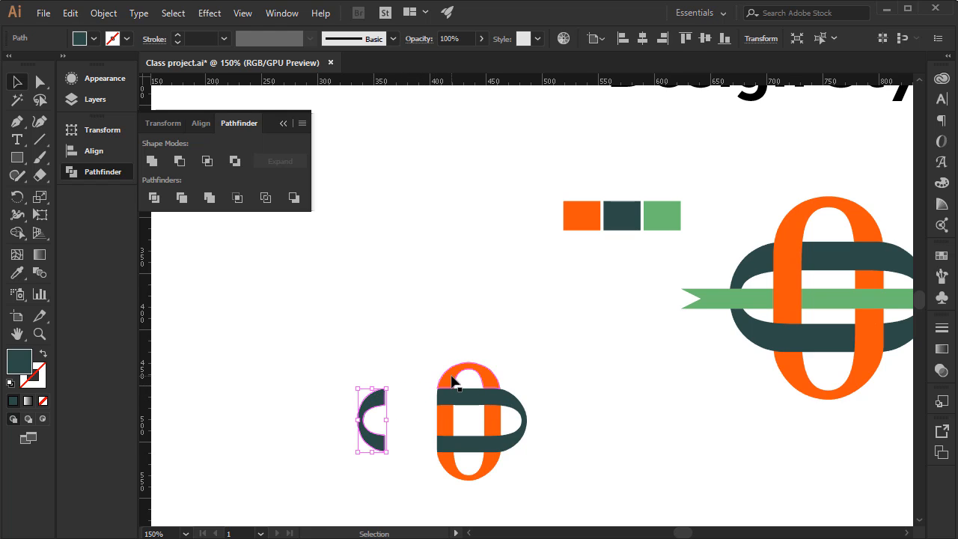
drag(453, 385, 432, 313)
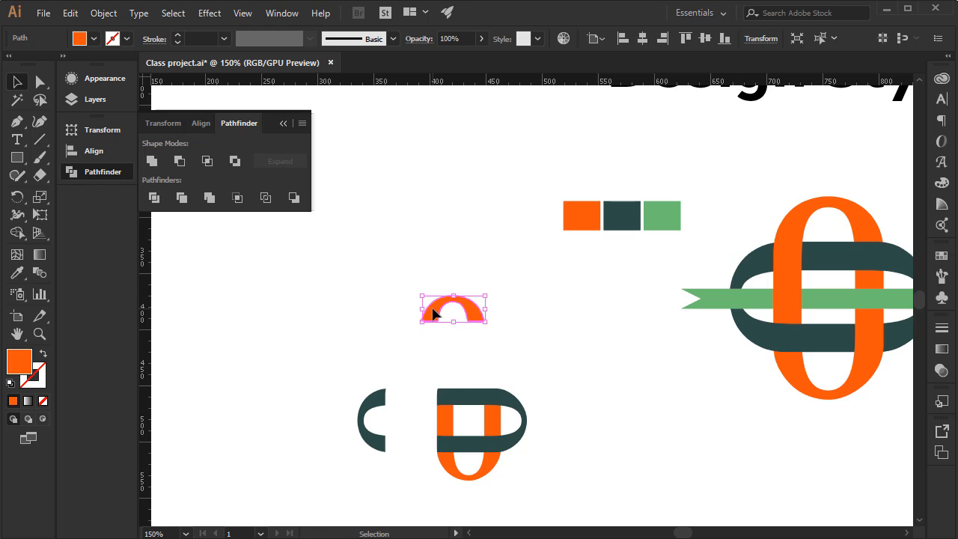
key(ctrl+z)
key(ctrl+z)
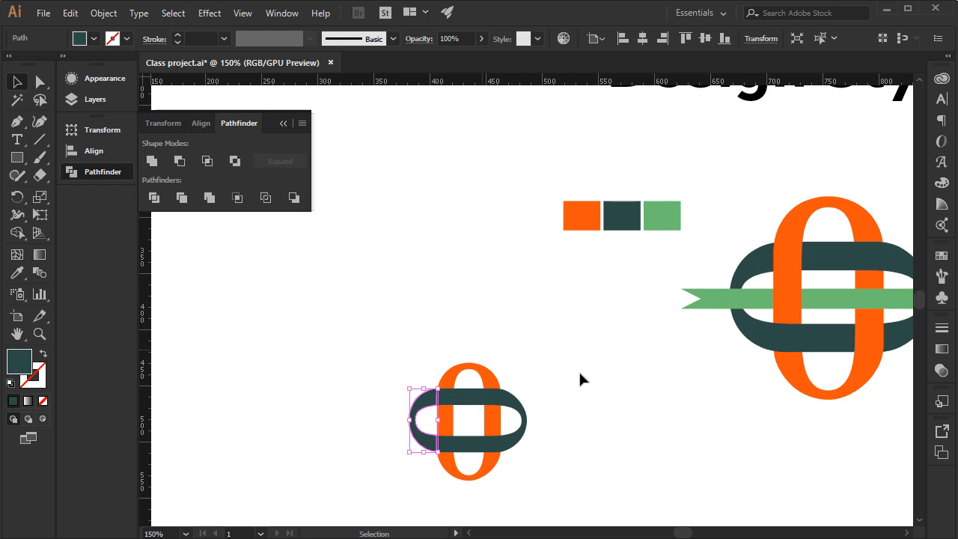
Move all pieces of the divided logo together up and slightly to the left.
click(406, 291)
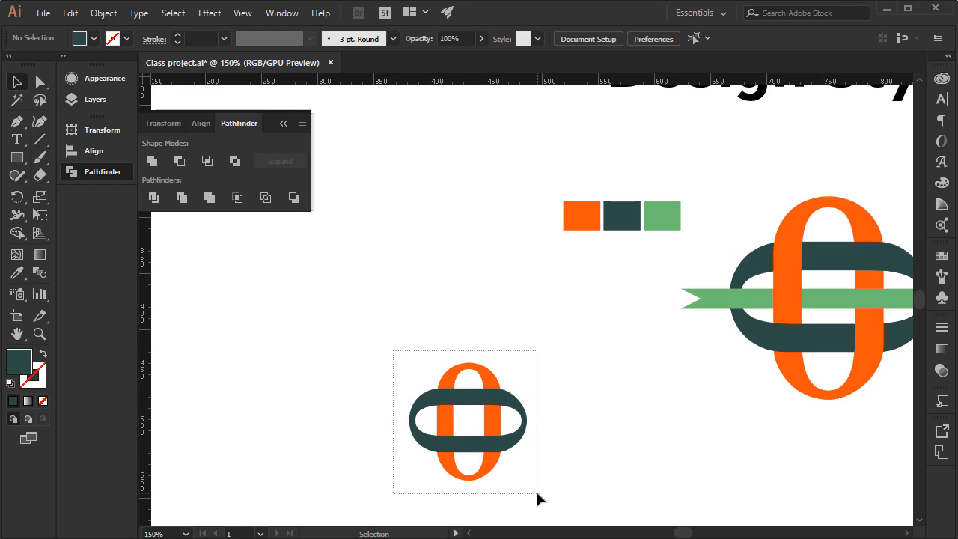
drag(538, 498, 536, 494)
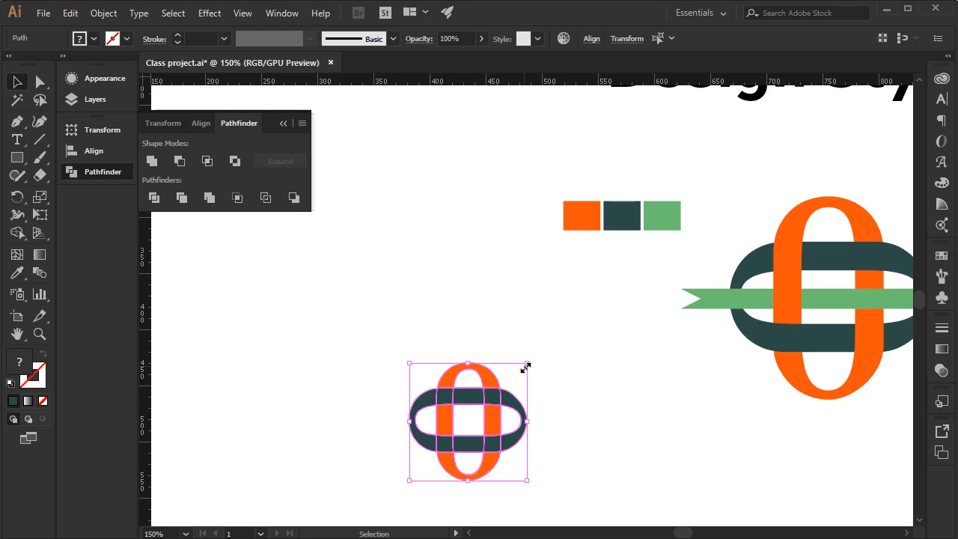
drag(490, 381, 468, 317)
click(608, 353)
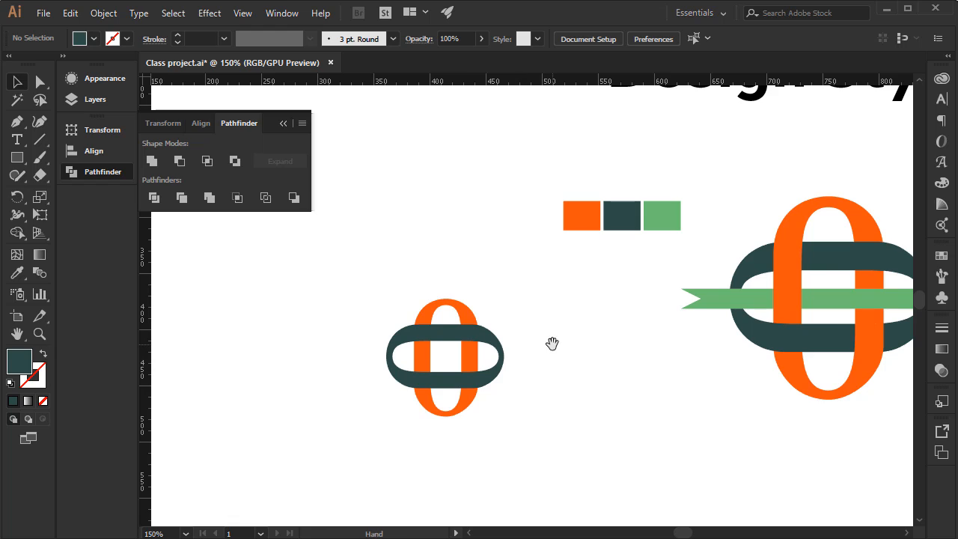
Recolour the upper-left and lower-right crossing pieces of the zeros with the orange sampled from the swatch.
drag(551, 342, 502, 342)
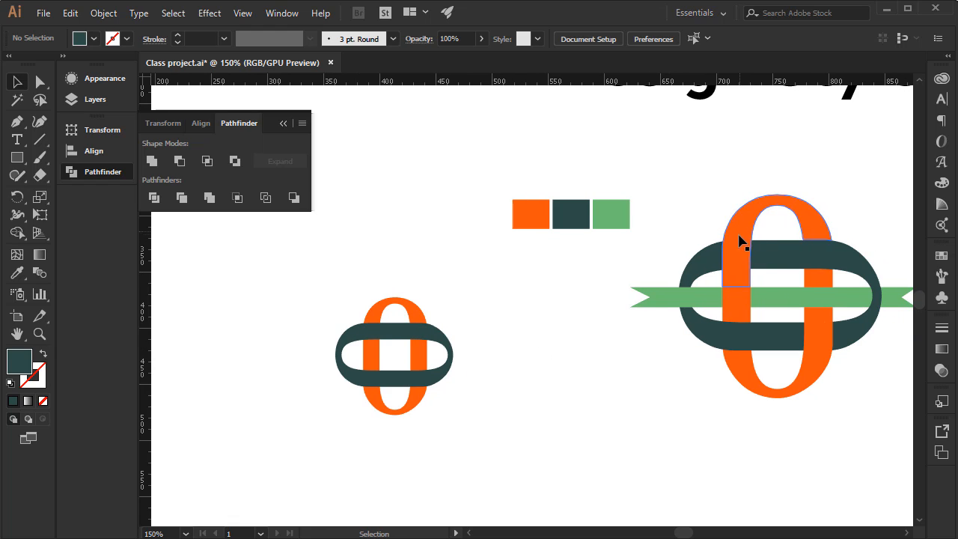
click(372, 332)
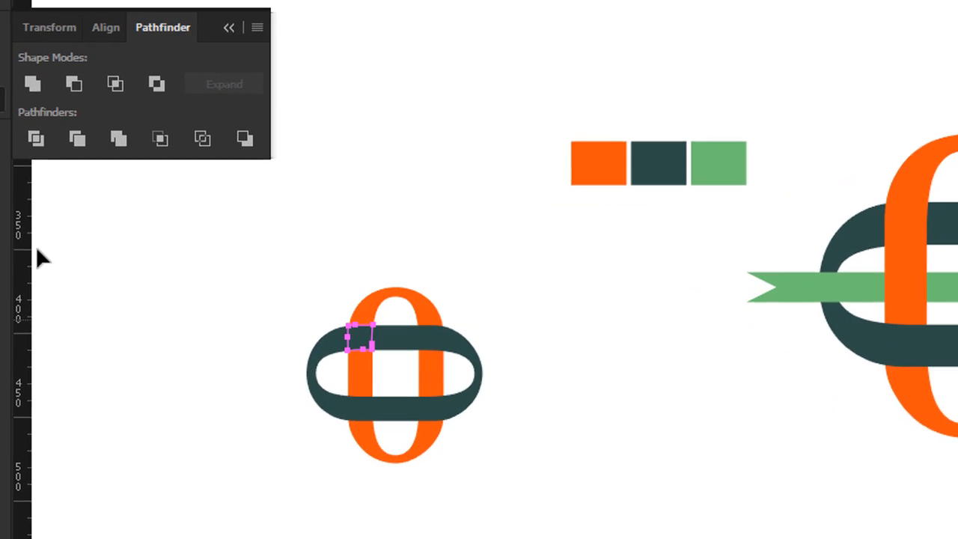
key(i)
click(598, 159)
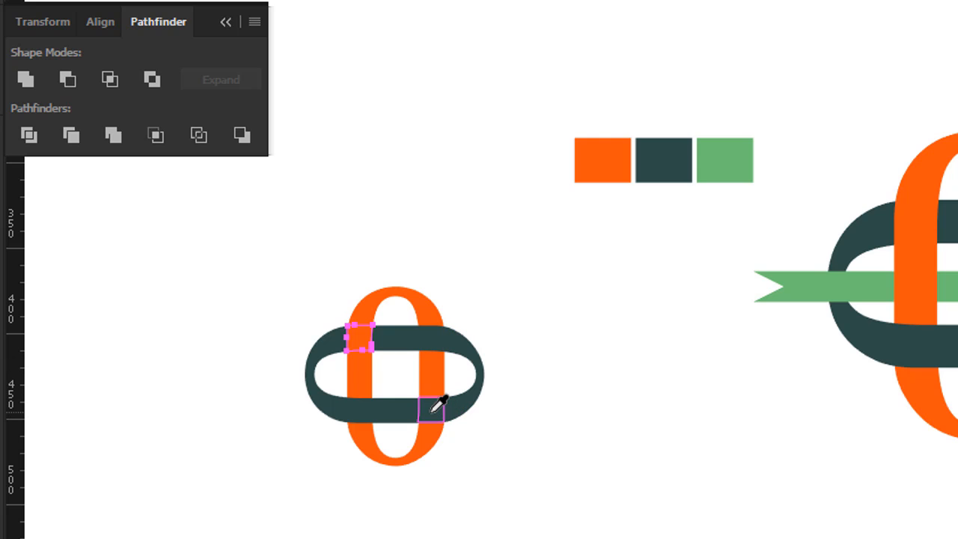
ctrl+click(431, 411)
click(603, 153)
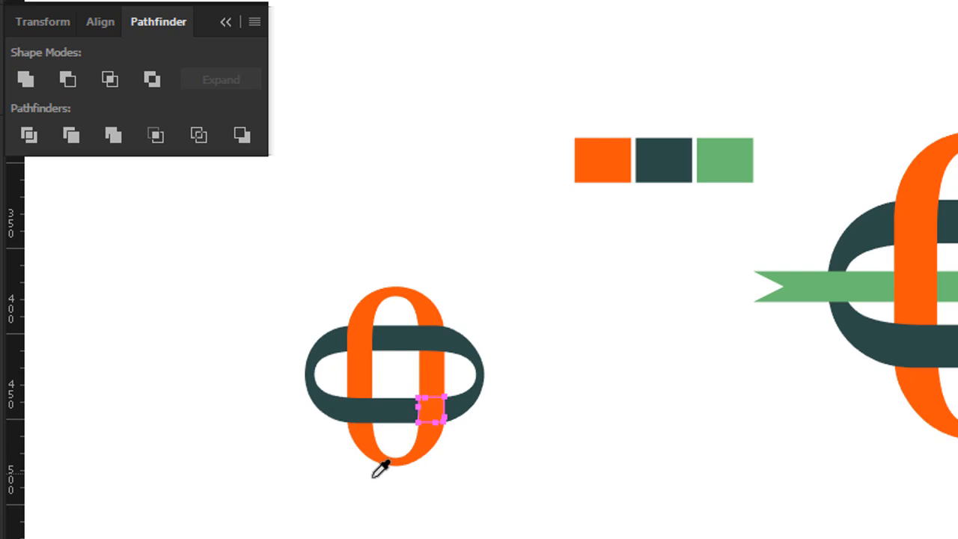
key(v)
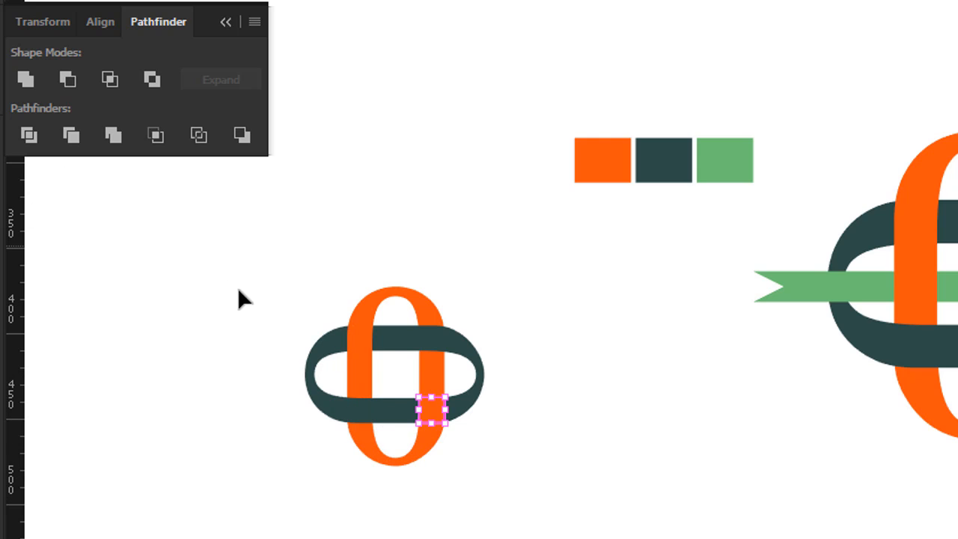
click(255, 324)
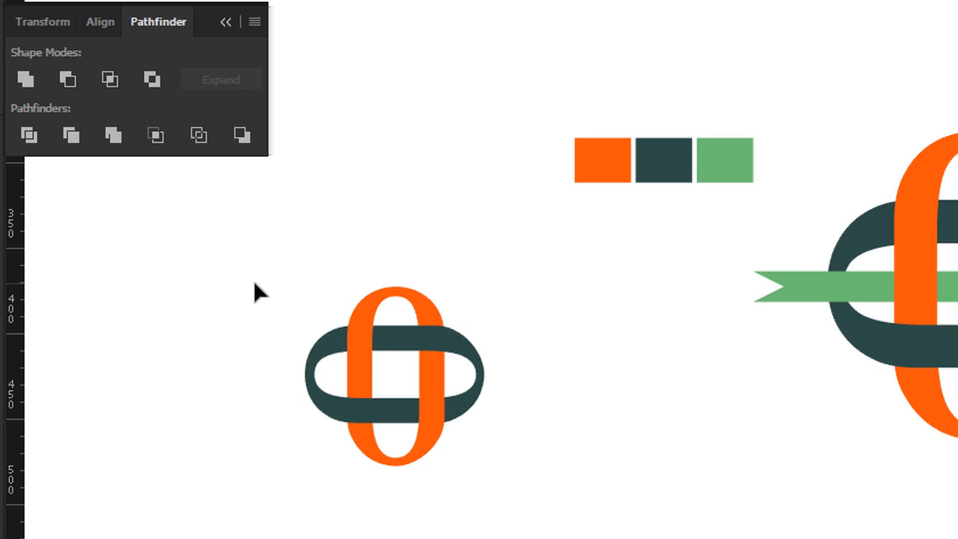
Draw a thin horizontal rectangle about 155 px wide across the logo's middle and fill it with the green sampled from the swatch.
key(space)
drag(331, 346, 357, 363)
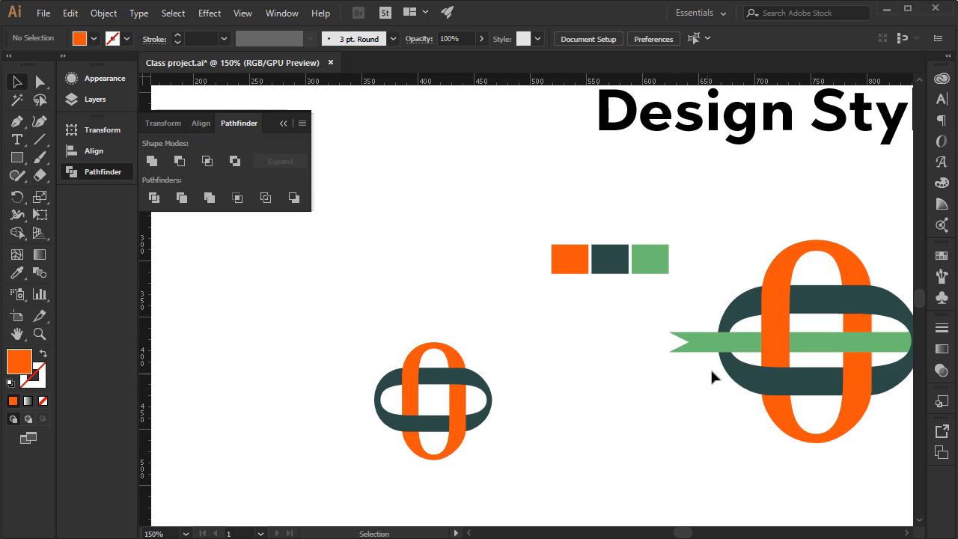
click(244, 323)
click(17, 158)
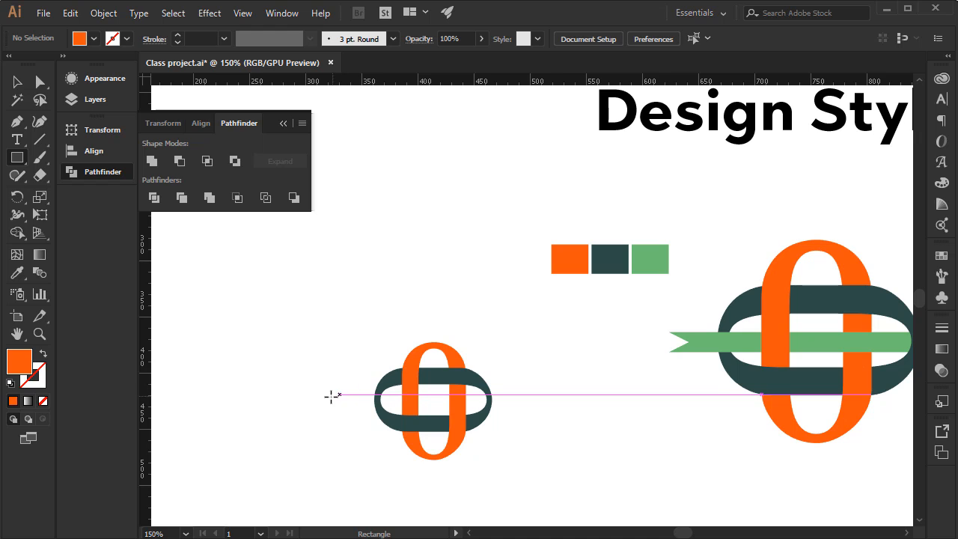
drag(328, 393, 523, 409)
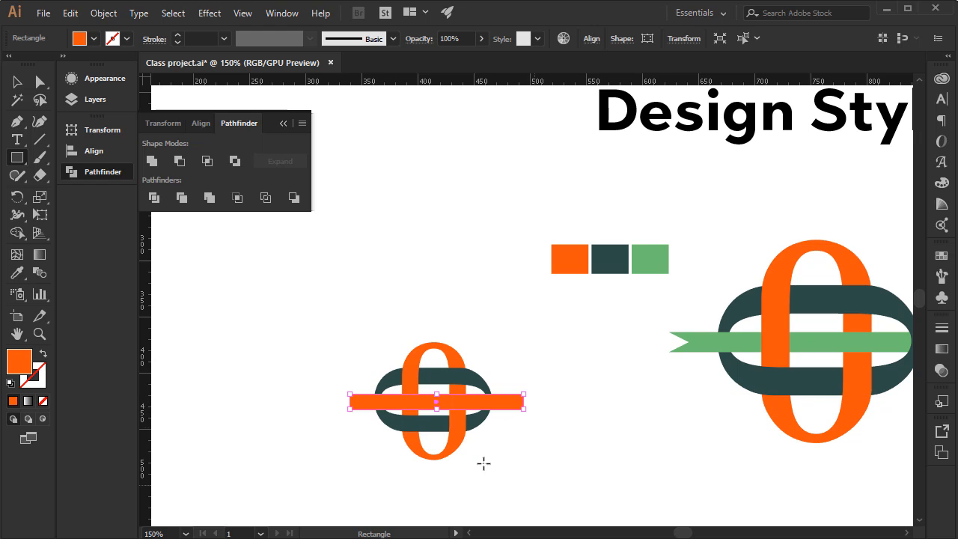
click(16, 272)
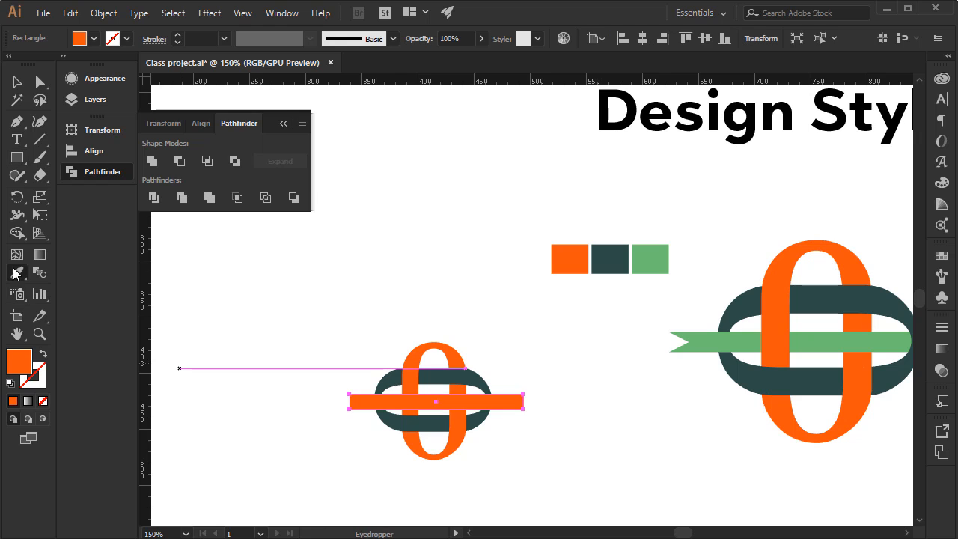
click(648, 256)
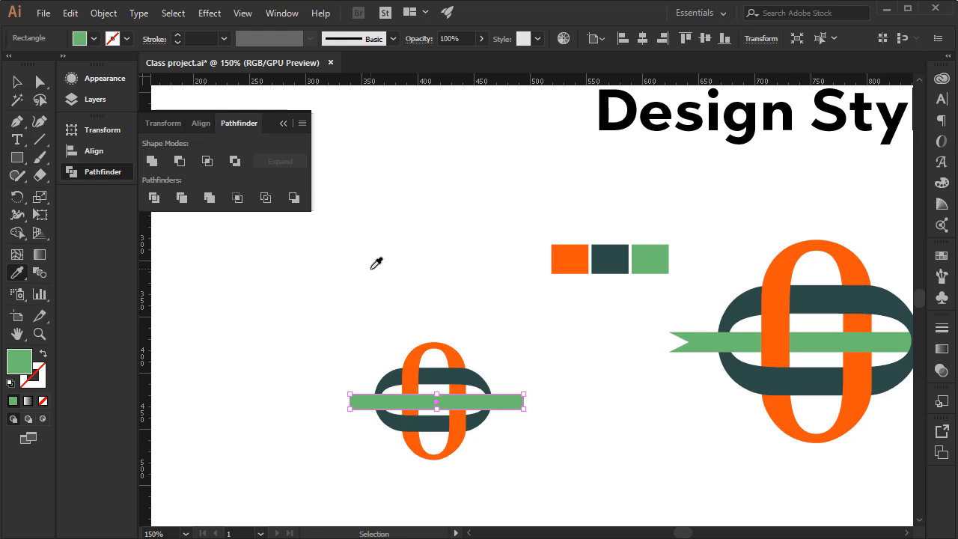
Add an anchor point at the middle of each short end of the green rectangle.
key(ctrl+plus)
key(ctrl+plus)
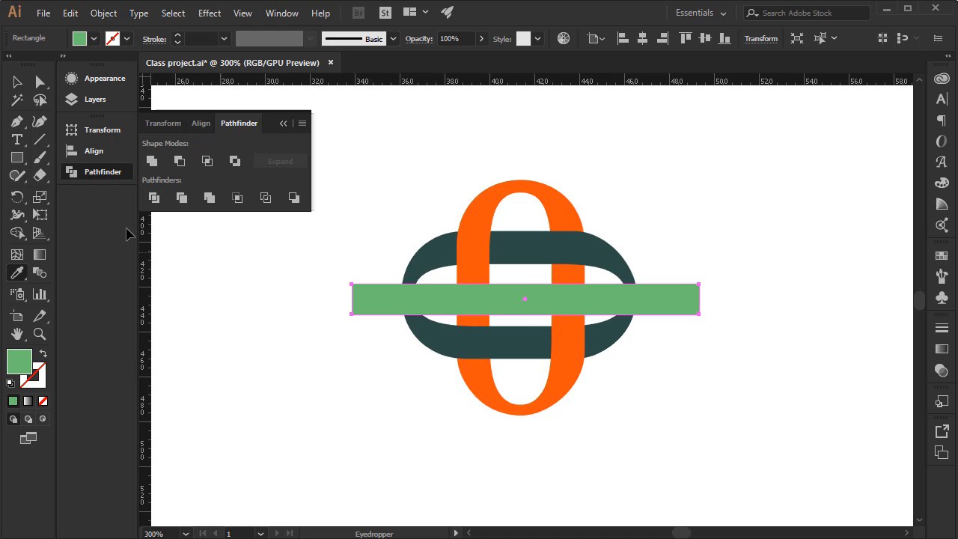
click(18, 125)
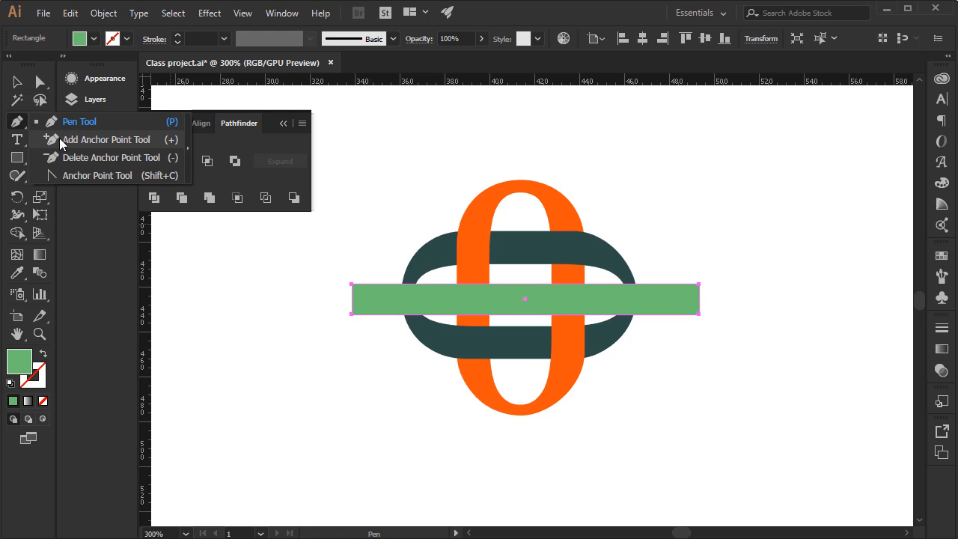
click(60, 139)
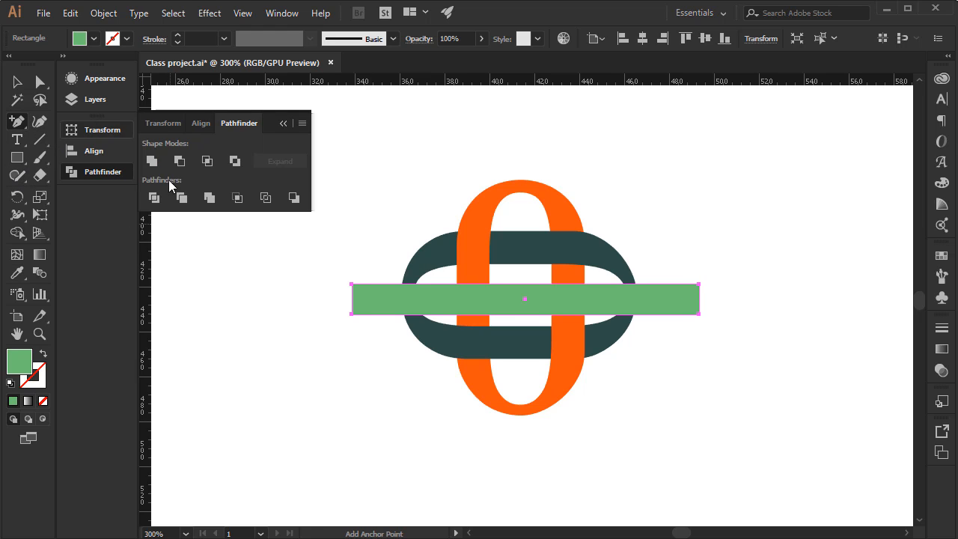
click(352, 300)
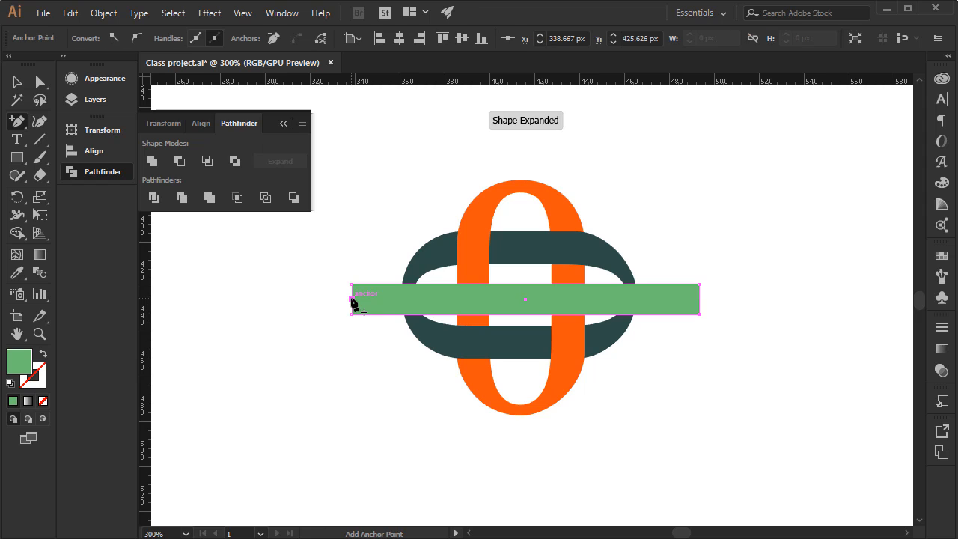
click(698, 300)
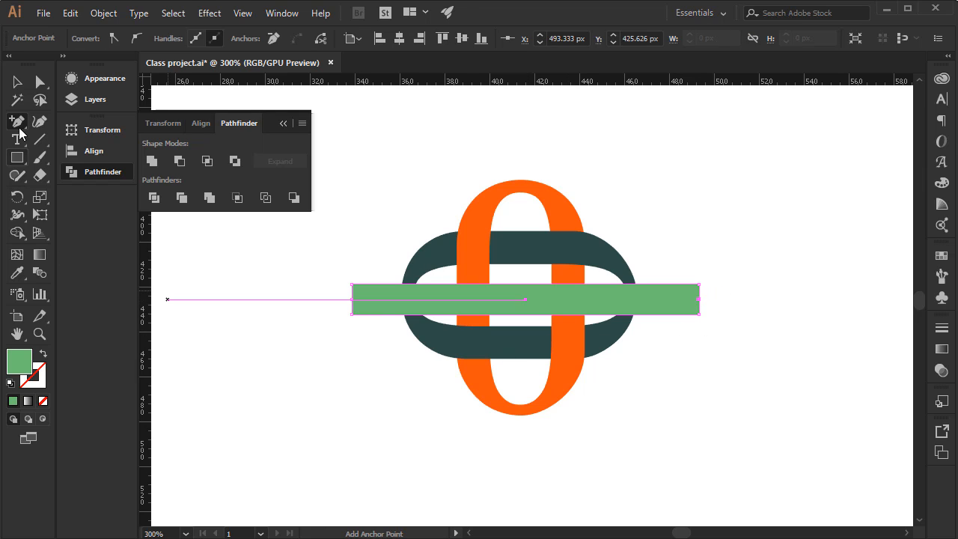
Move the two new end anchor points inward by about 7 px each to notch both ends of the green ribbon.
click(46, 83)
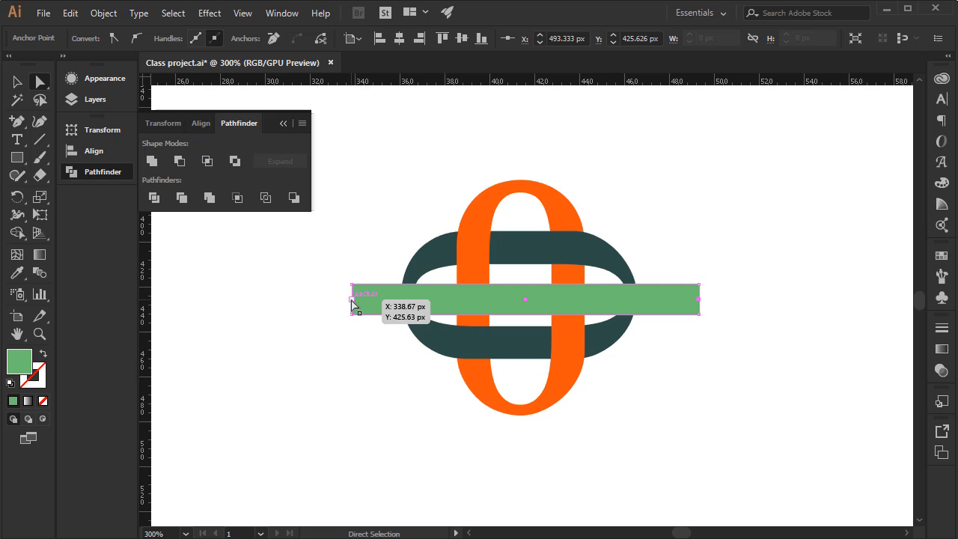
drag(352, 302, 367, 299)
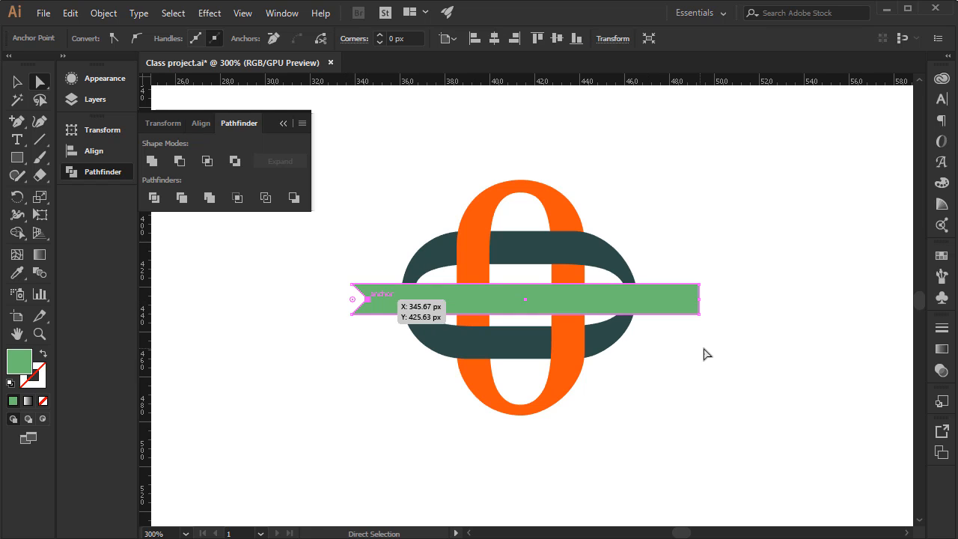
drag(699, 299, 683, 300)
key(v)
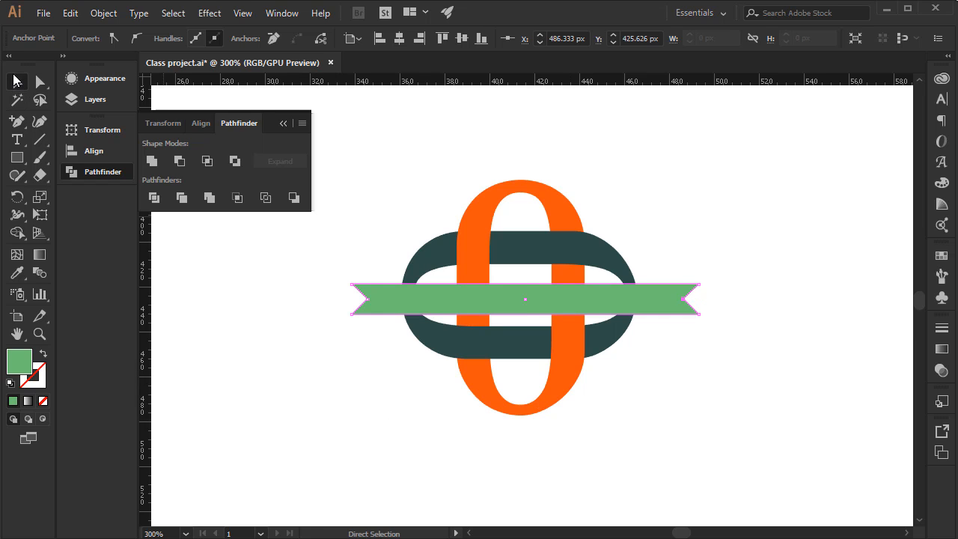
Divide all the overlapping shapes of the zeros and green ribbon with Pathfinder Divide and ungroup the resulting pieces.
click(352, 412)
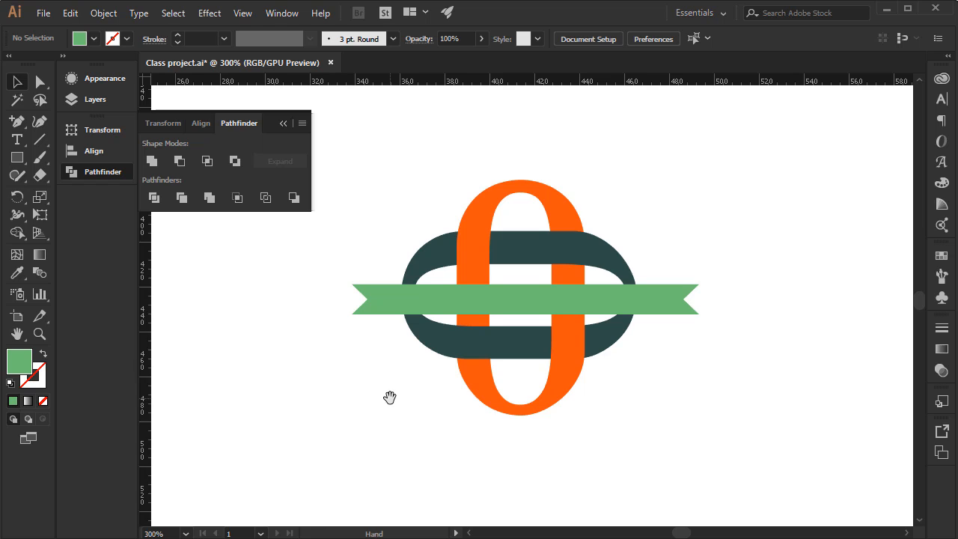
drag(389, 395, 363, 419)
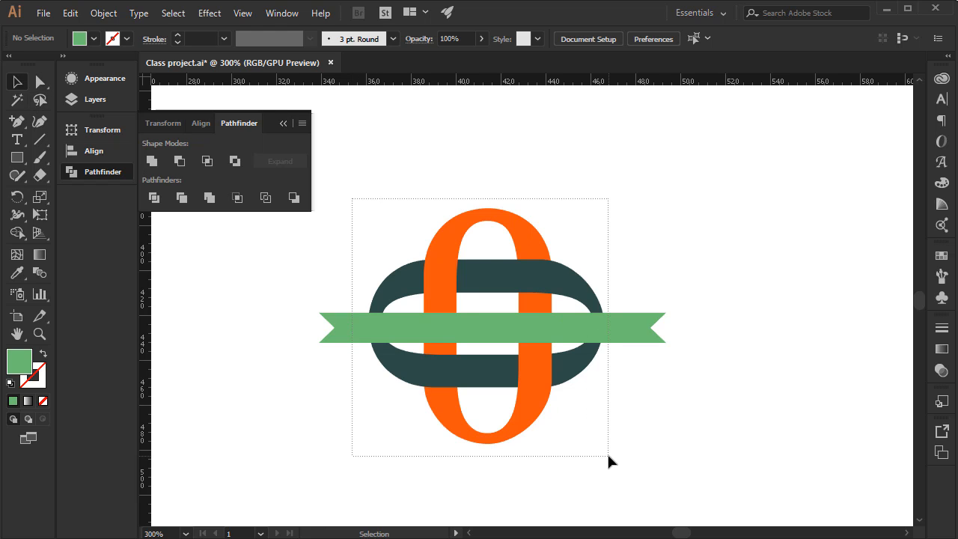
drag(608, 452, 604, 451)
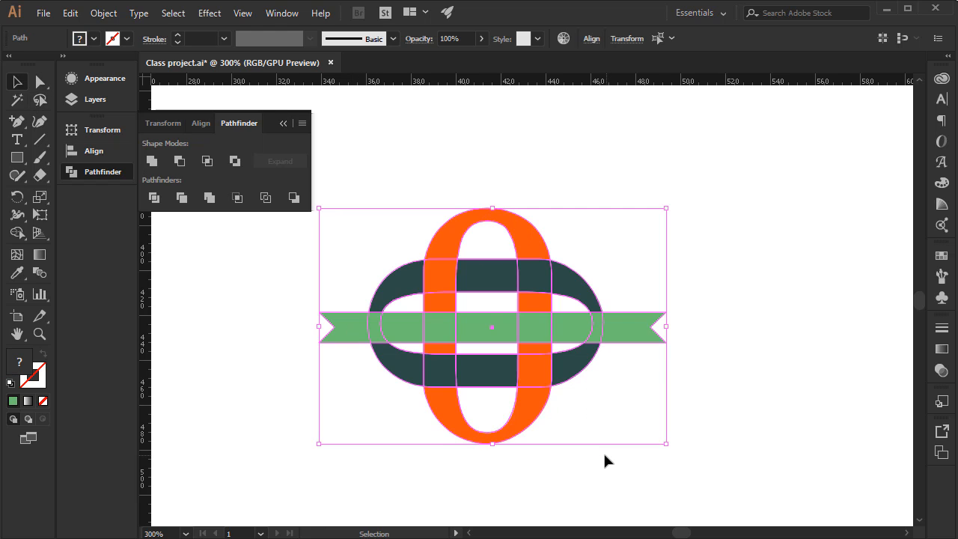
click(154, 197)
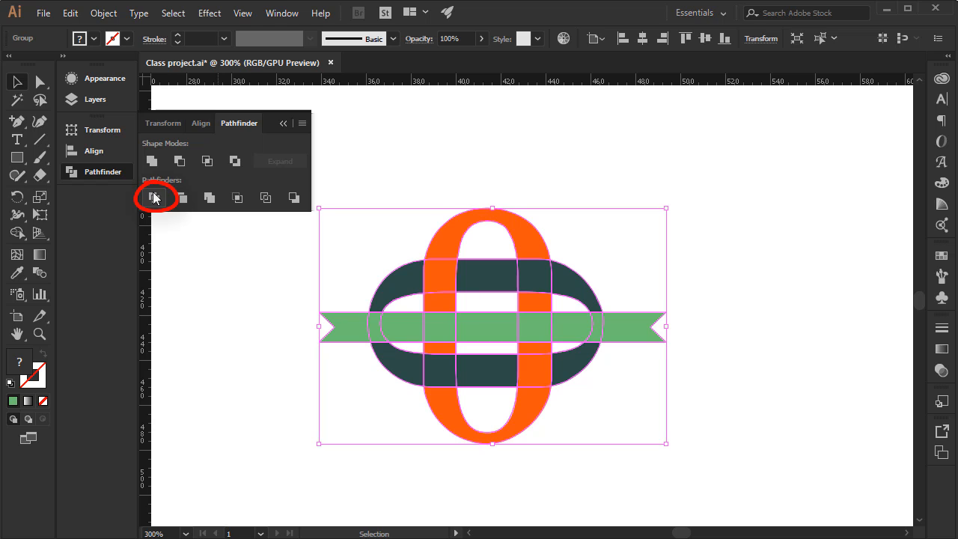
right_click(437, 303)
click(480, 411)
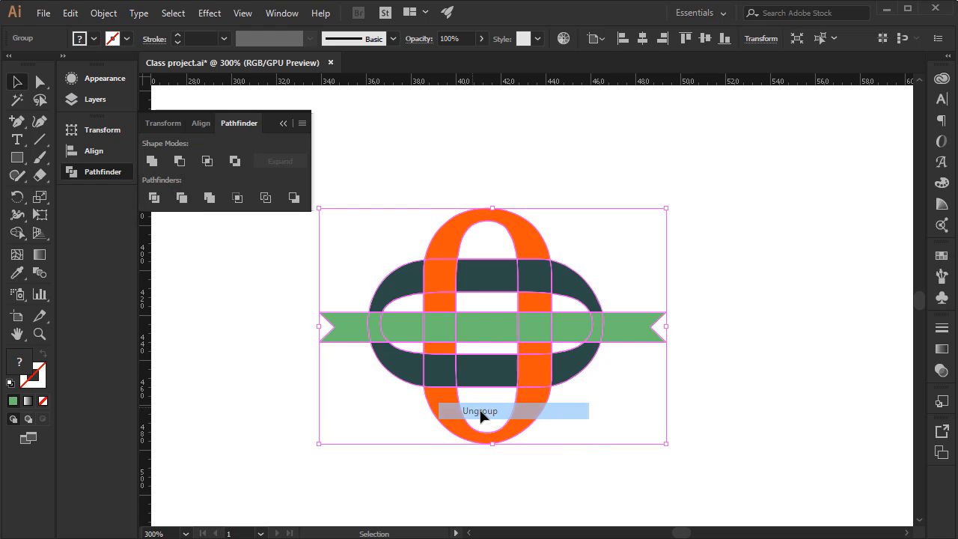
click(759, 397)
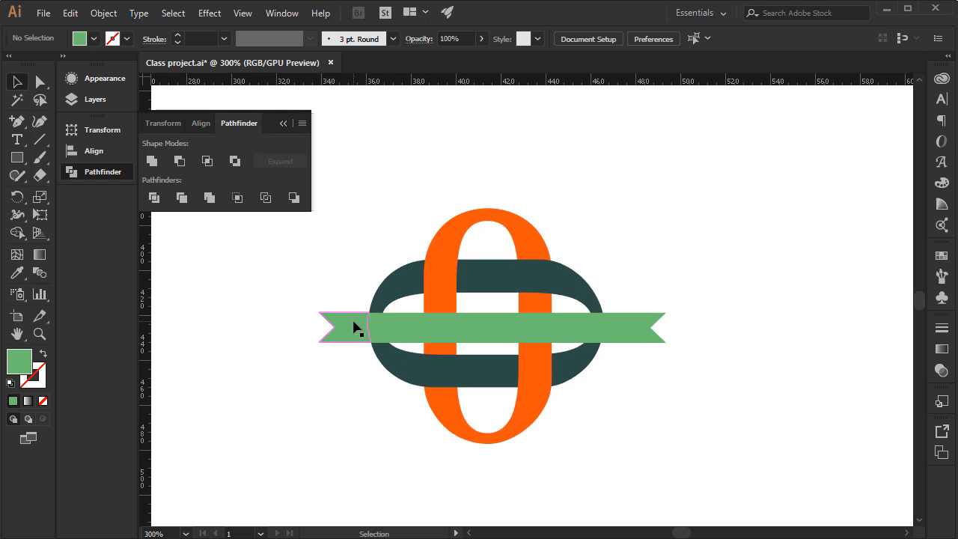
Pull the notched left end of the green ribbon away from the logo to test the division, and undo the move.
drag(355, 328, 270, 319)
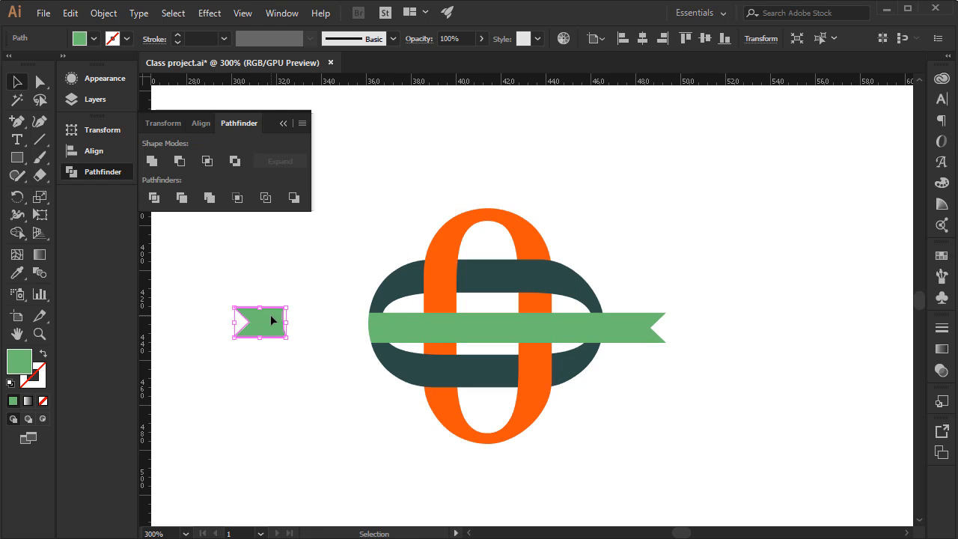
key(a)
key(ctrl+z)
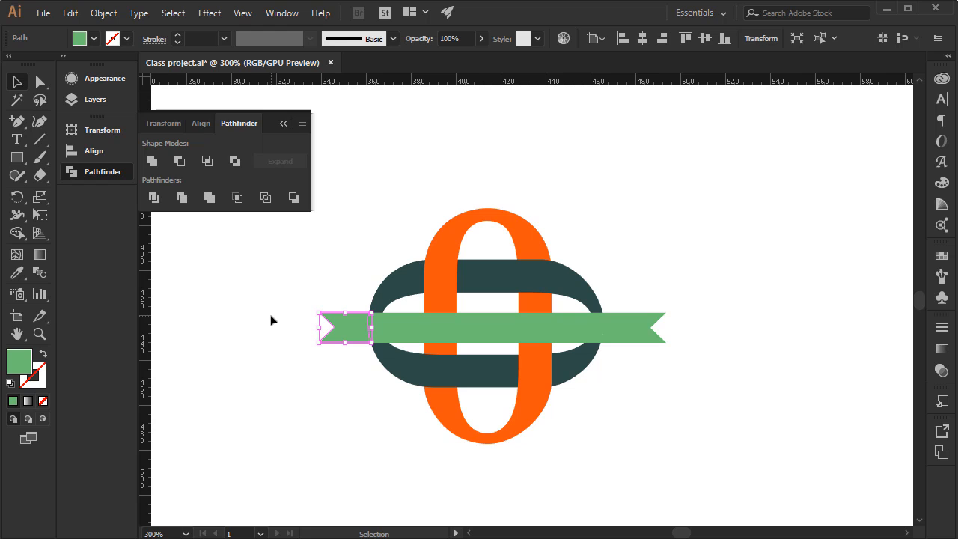
click(248, 318)
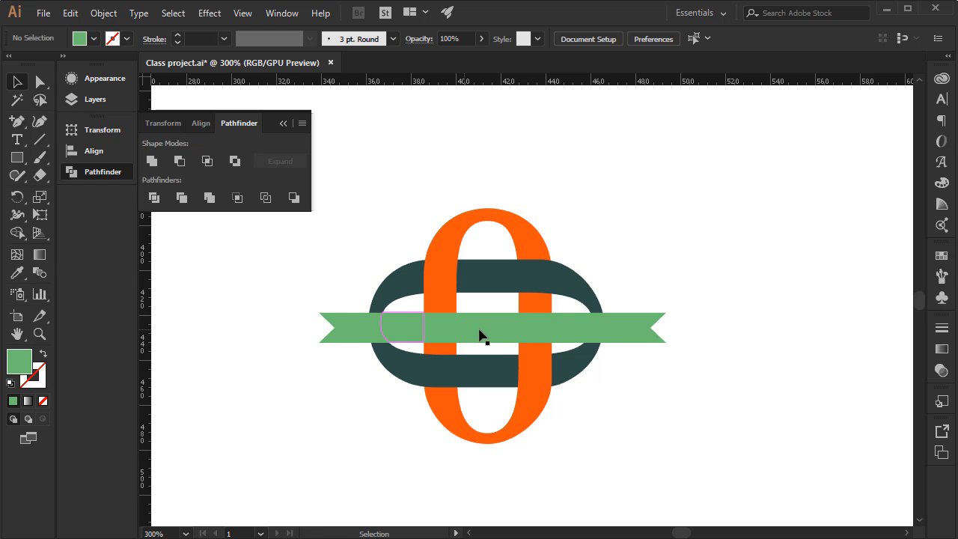
Recolour the two ribbon pieces crossing the horizontal zero's left and right ends with the dark teal sampled from that zero.
key(space)
drag(681, 346, 633, 374)
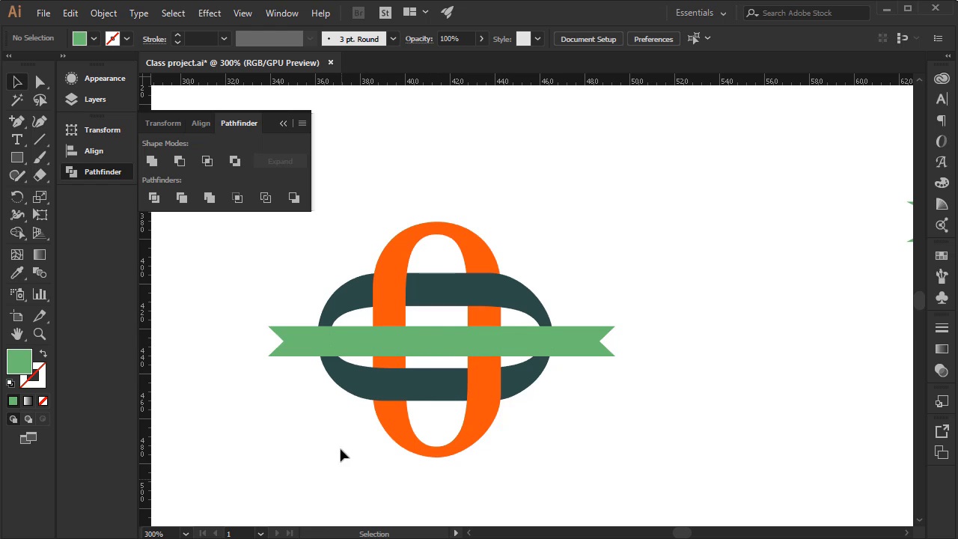
click(327, 346)
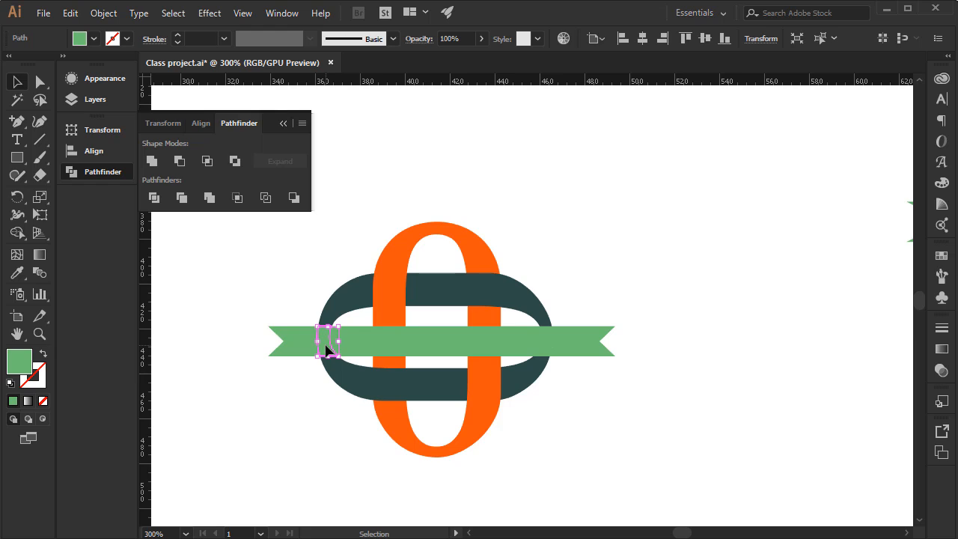
click(16, 272)
click(348, 297)
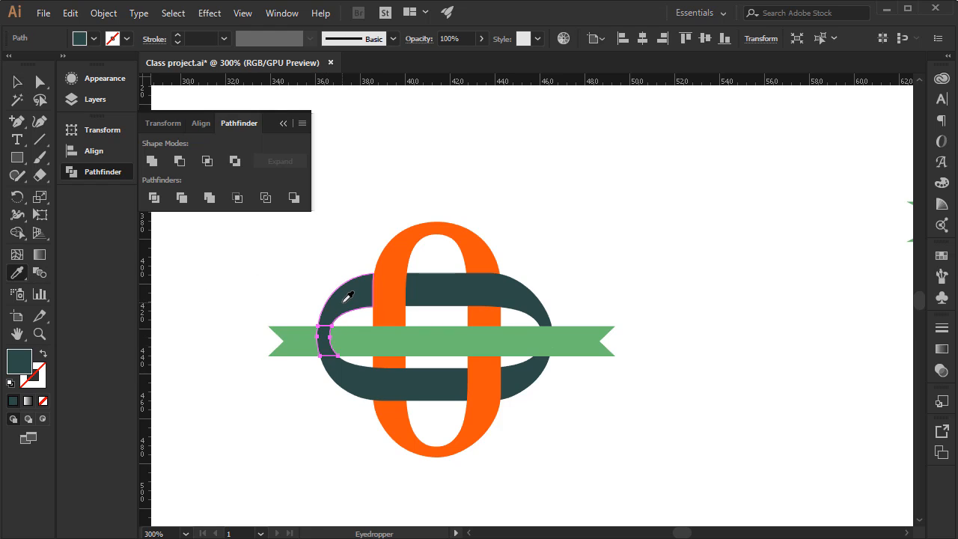
click(548, 343)
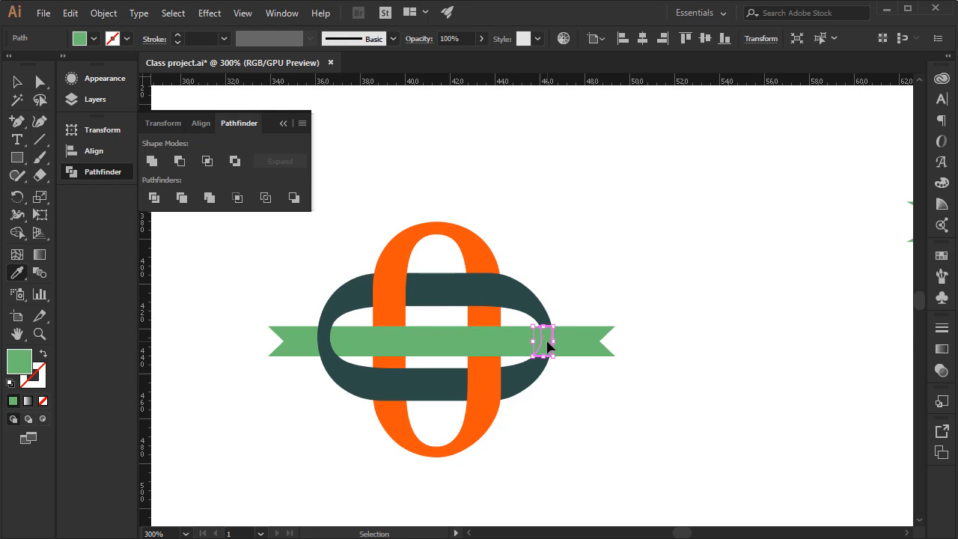
click(536, 295)
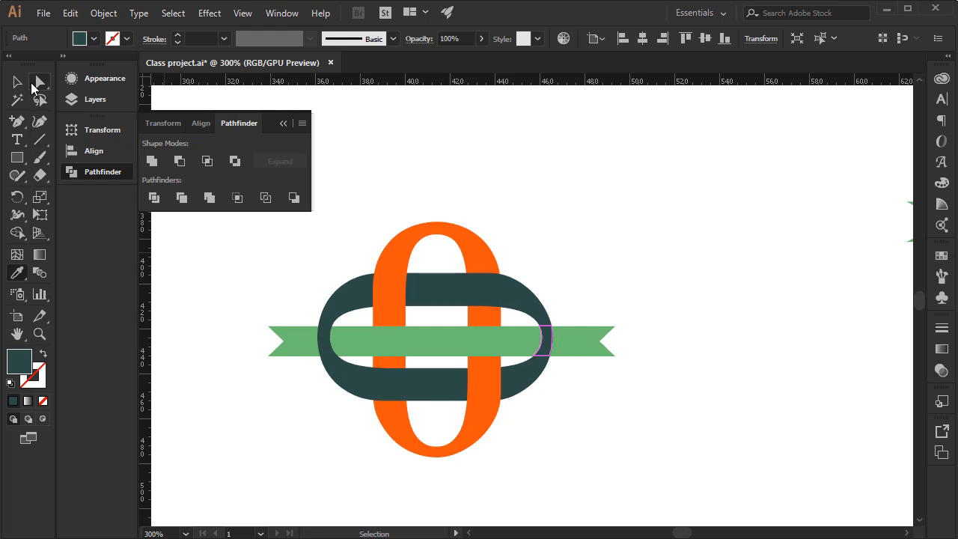
click(22, 88)
click(232, 416)
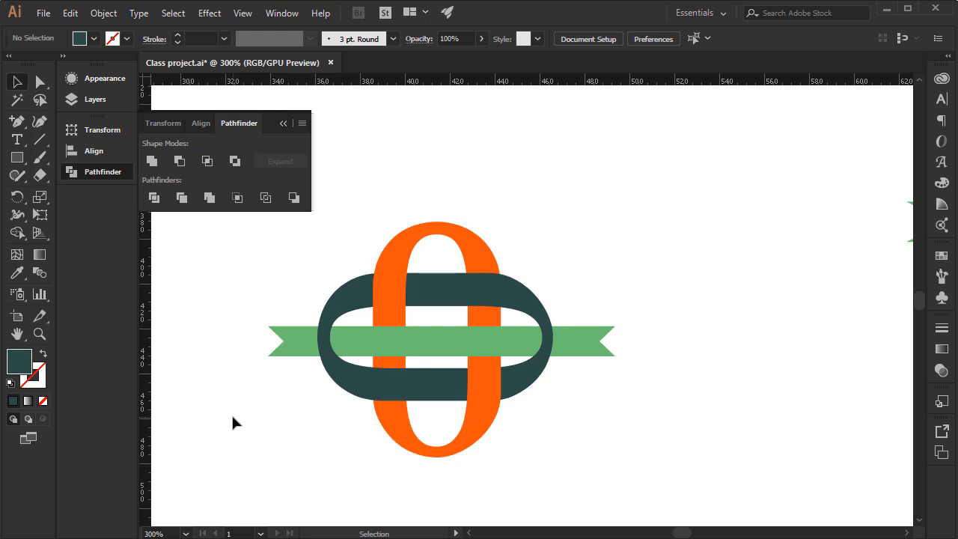
Show Layer 3 and examine its shaded version of the interlocking zeros at 100% view.
key(space)
drag(289, 312, 310, 297)
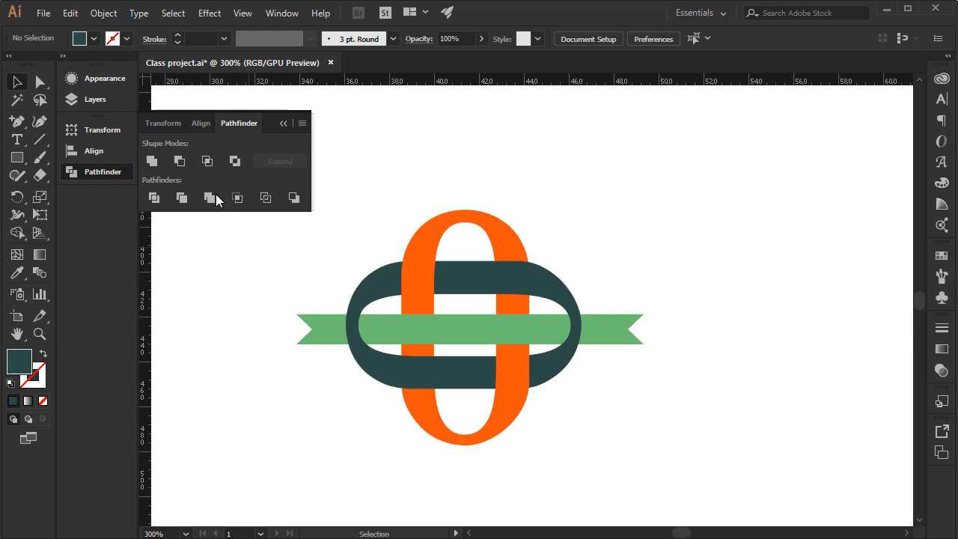
click(95, 103)
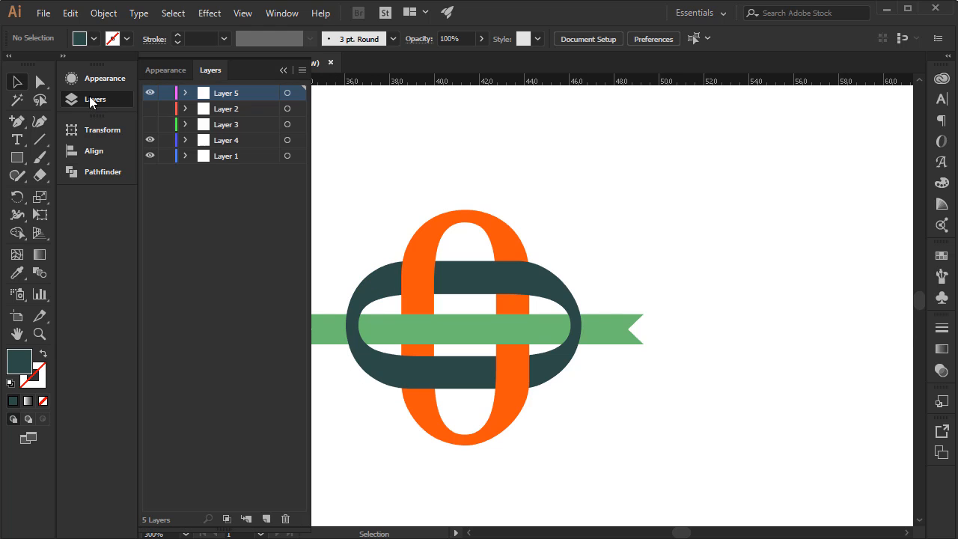
click(150, 124)
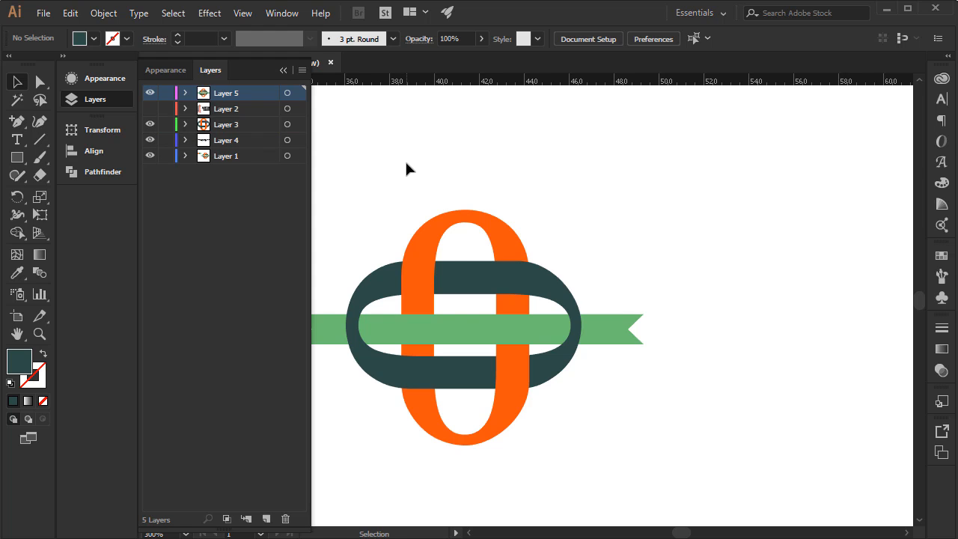
key(ctrl+1)
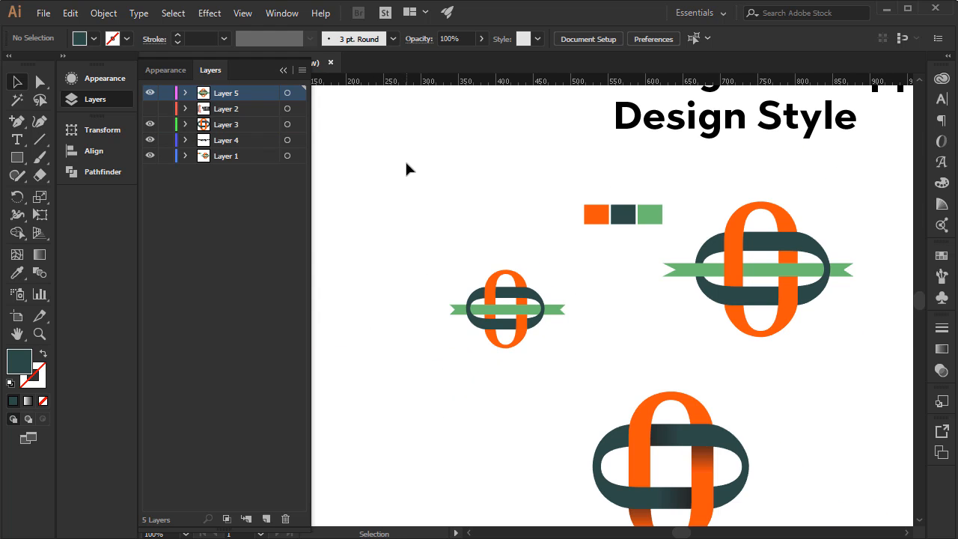
key(space)
drag(505, 302, 480, 229)
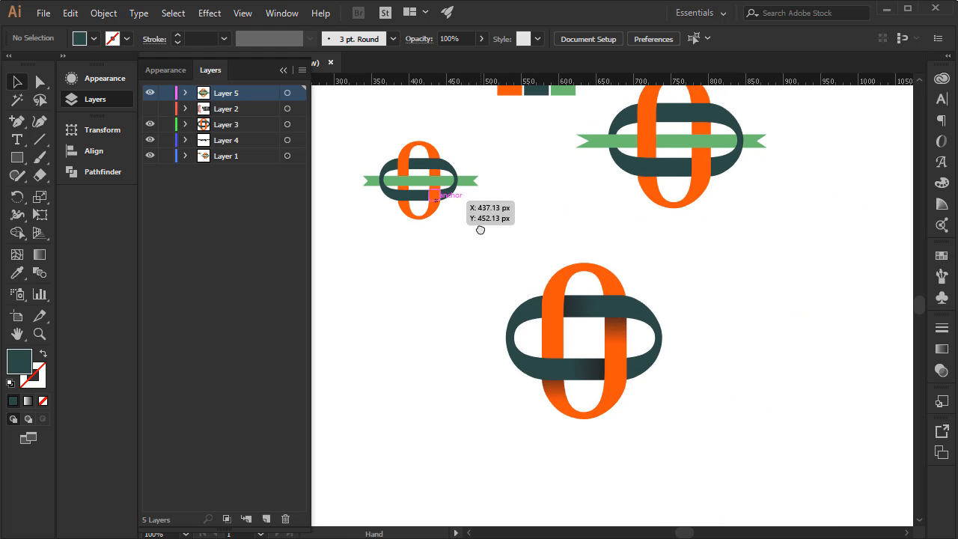
drag(673, 411, 677, 437)
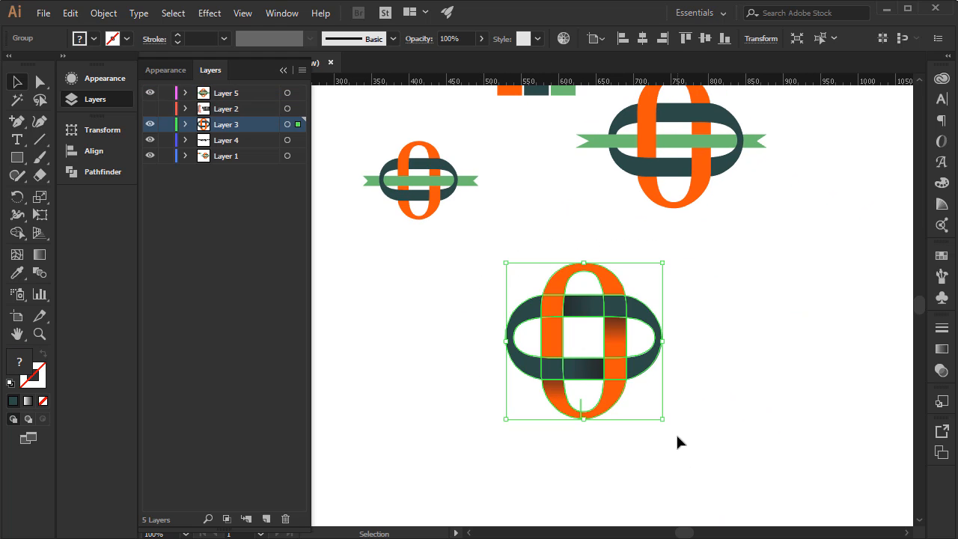
click(463, 323)
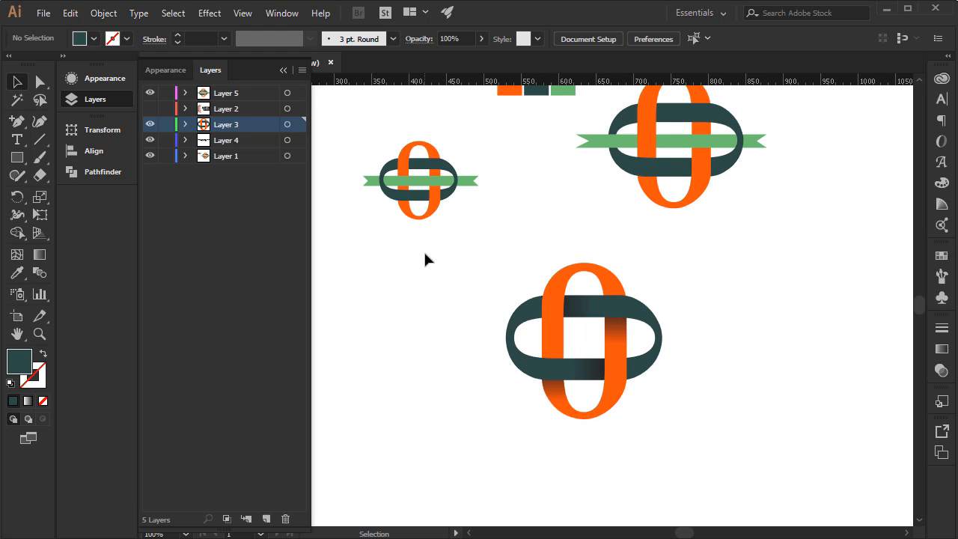
Move the whole ribbon logo to the empty canvas area left of the shaded reference logo.
key(space)
drag(451, 253, 535, 331)
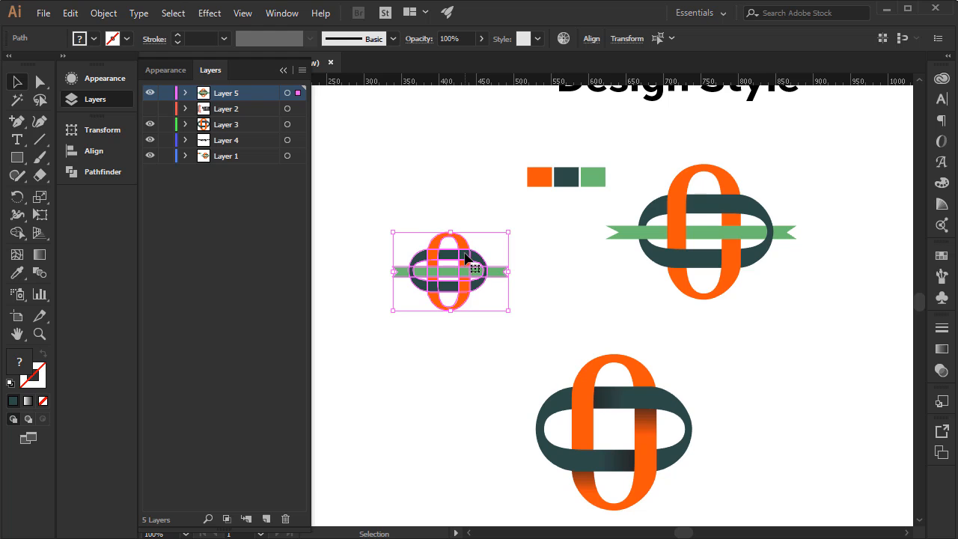
drag(466, 257, 501, 282)
key(space)
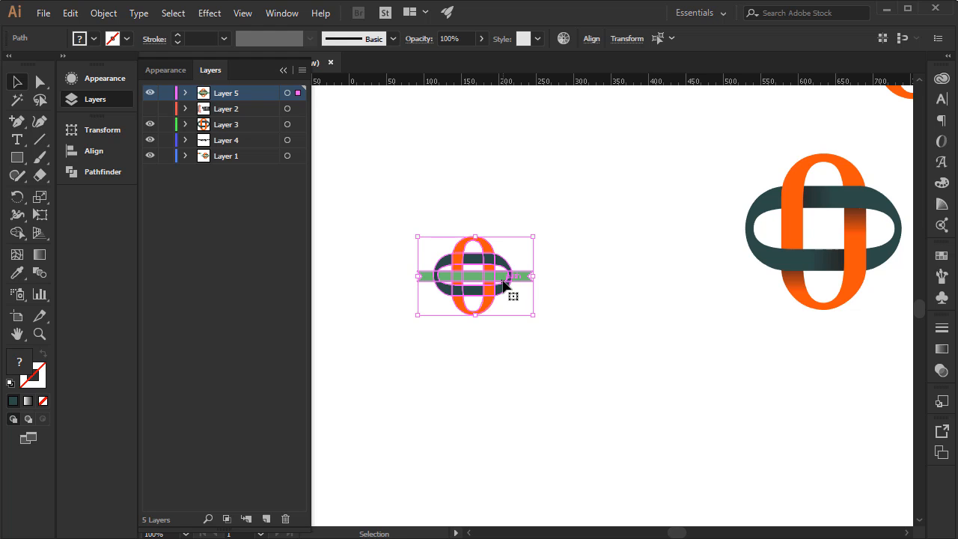
key(ctrl+equal)
key(ctrl+equal)
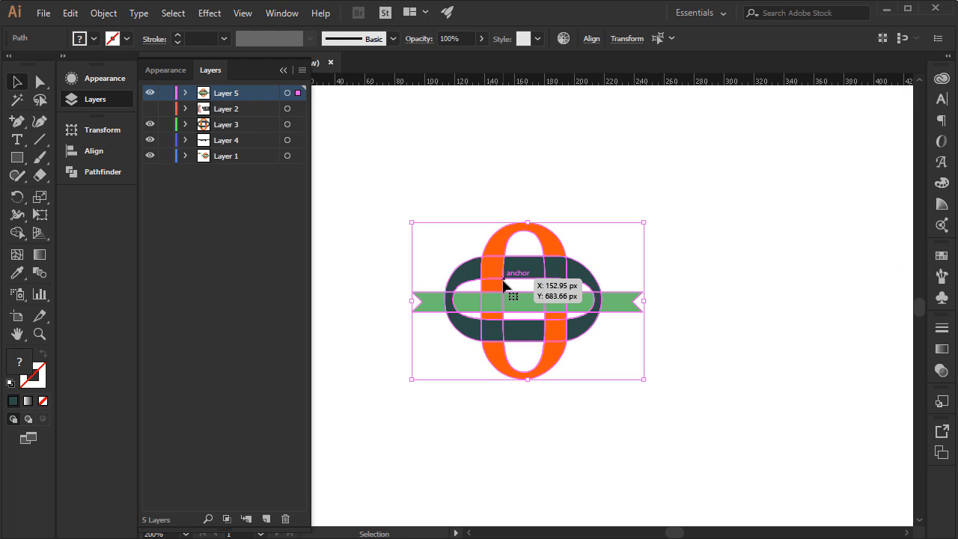
click(751, 276)
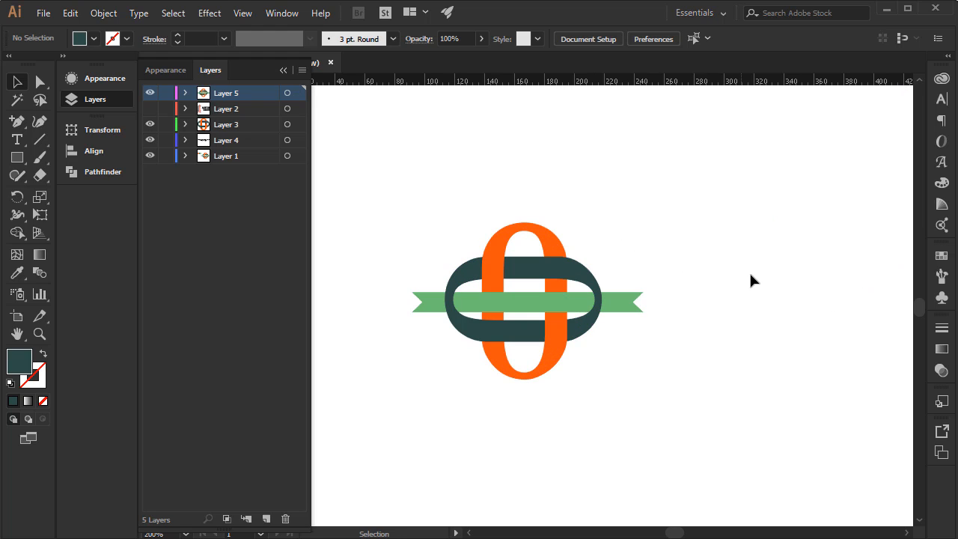
Fill the orange piece just above the ribbon on the vertical zero's right side with a linear orange-to-black gradient.
click(943, 349)
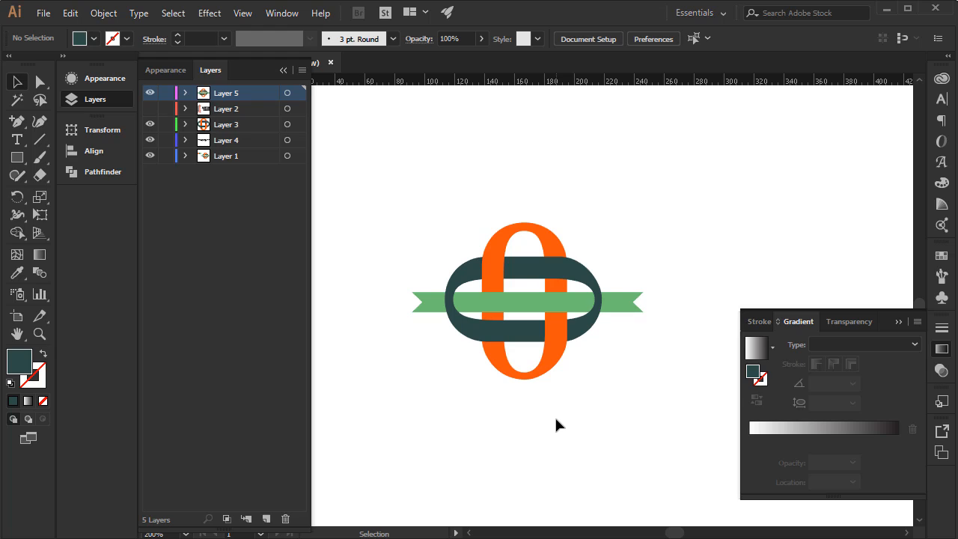
click(556, 288)
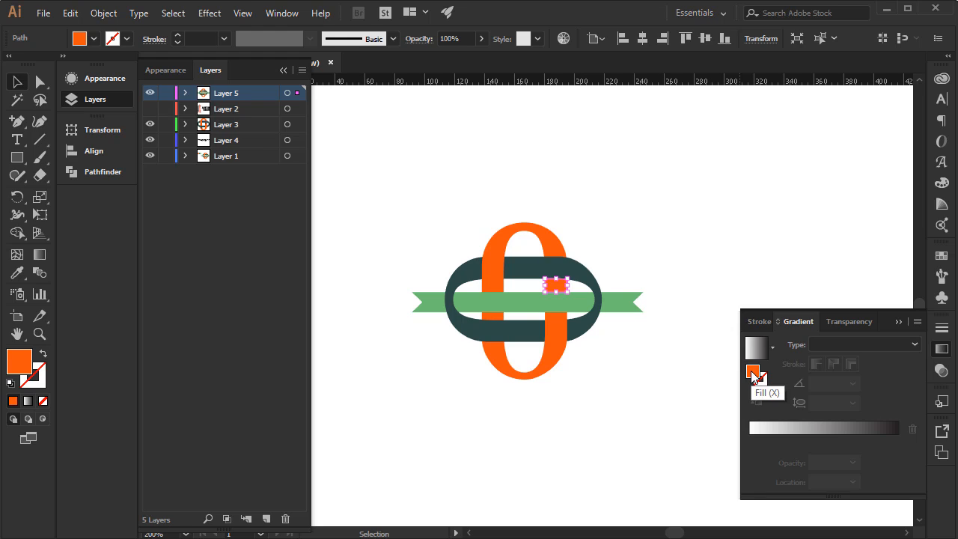
drag(752, 372, 740, 442)
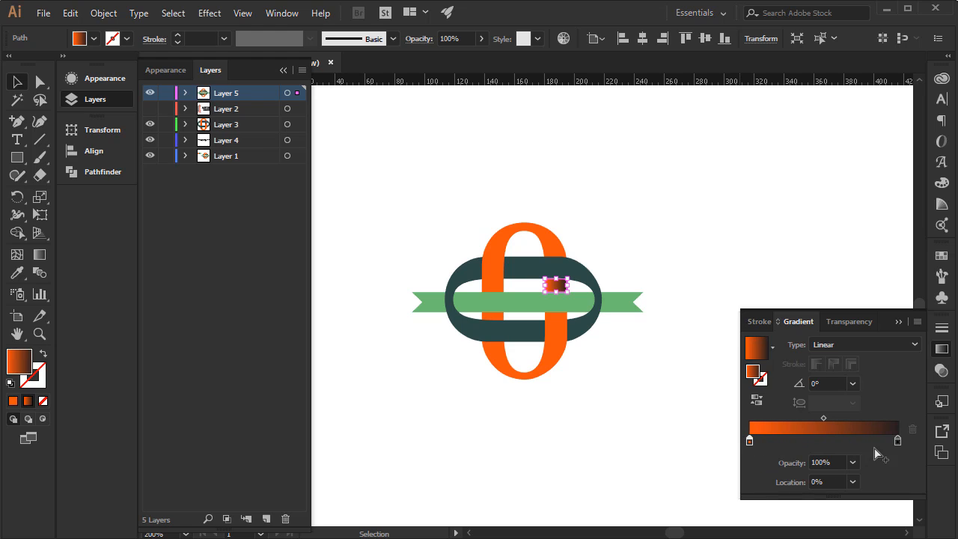
drag(900, 446, 894, 455)
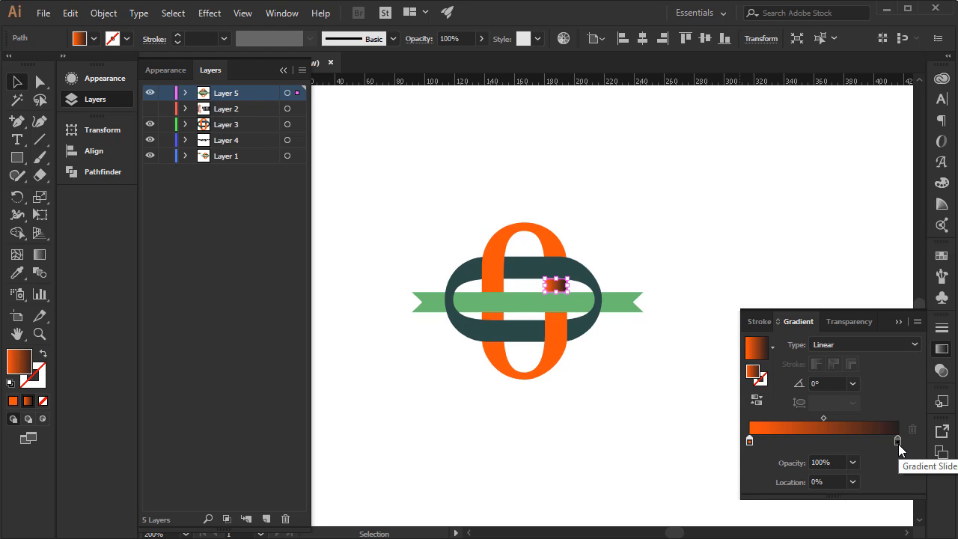
click(898, 443)
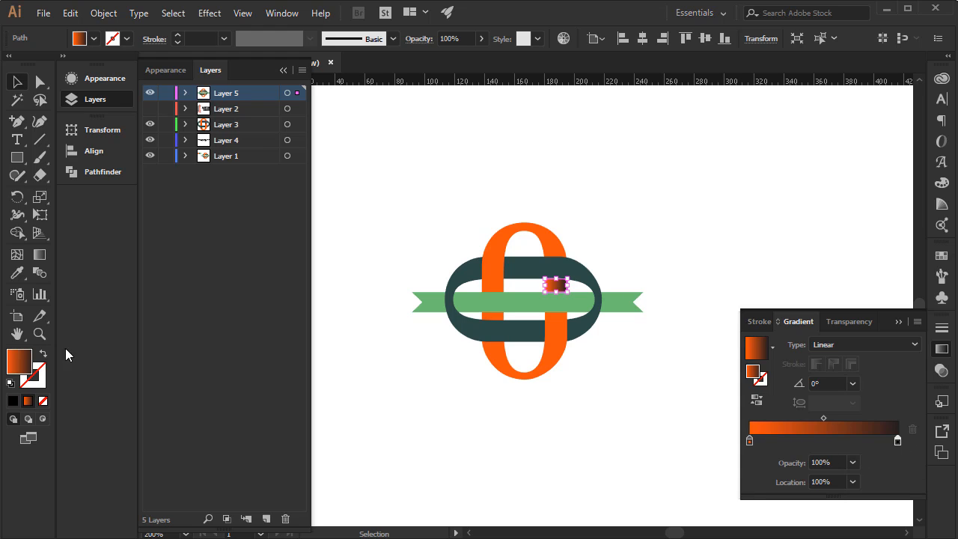
Redirect the piece's gradient to 90° with the Gradient tool, with its dark end up against the teal band and orange toward the ribbon.
click(40, 256)
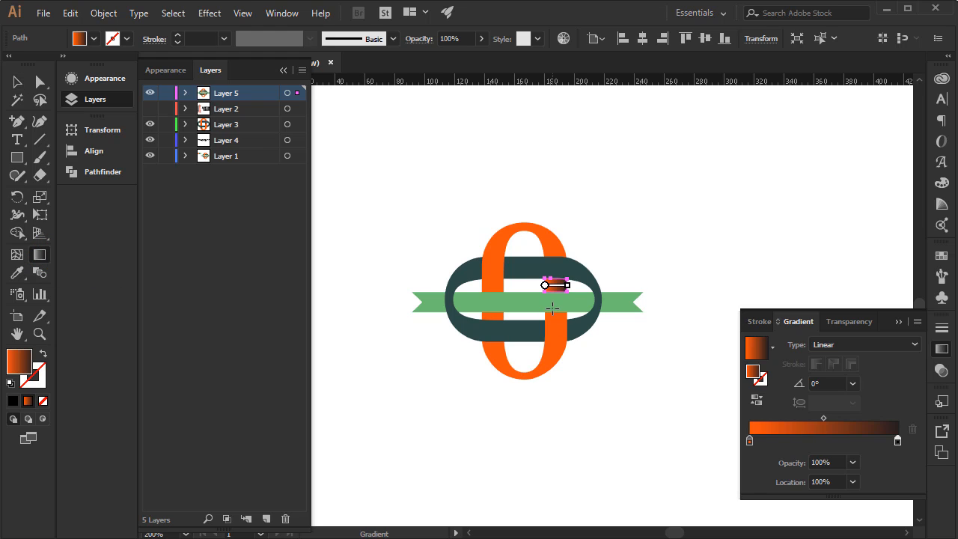
drag(551, 298, 554, 250)
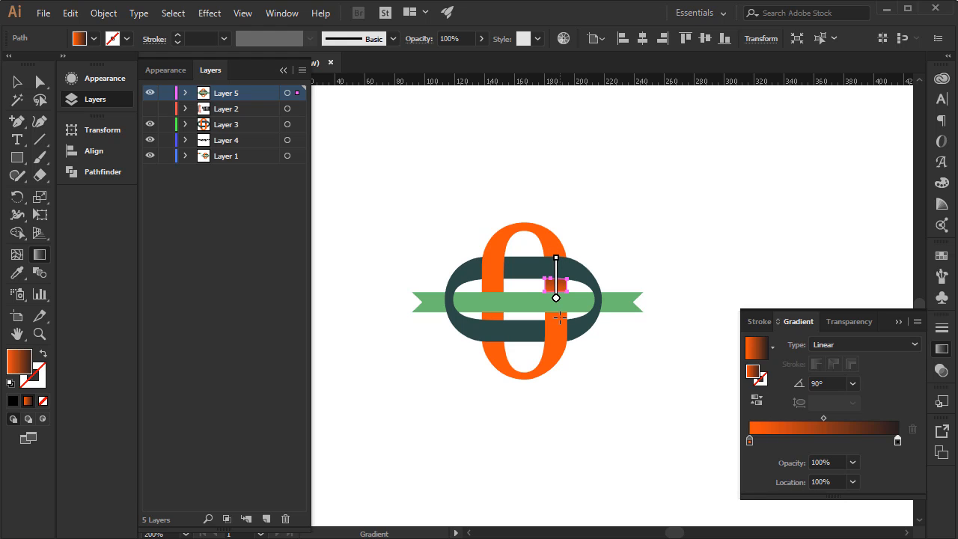
key(ctrl+plus)
key(ctrl+plus)
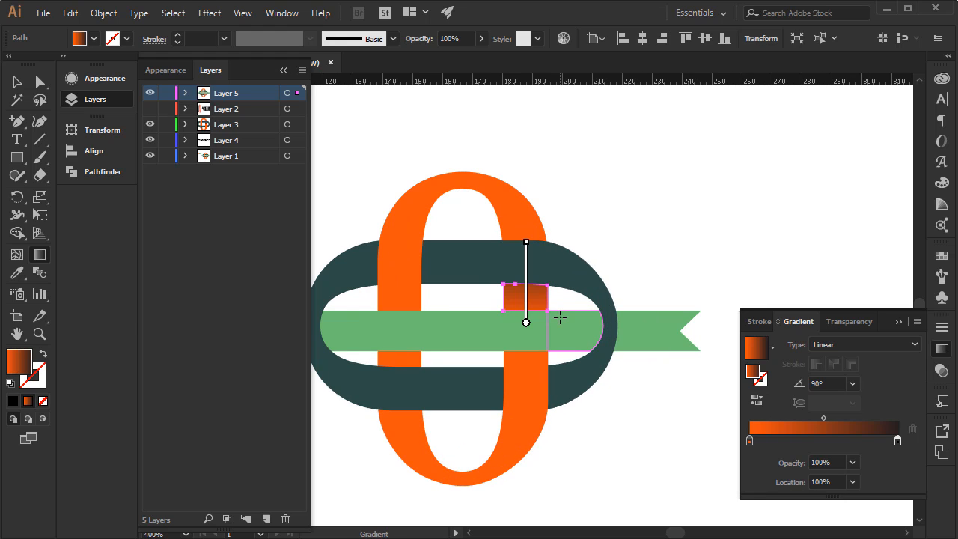
mouse_move(562, 319)
mouse_down()
mouse_move(656, 297)
mouse_move(608, 244)
mouse_up()
drag(608, 243, 607, 237)
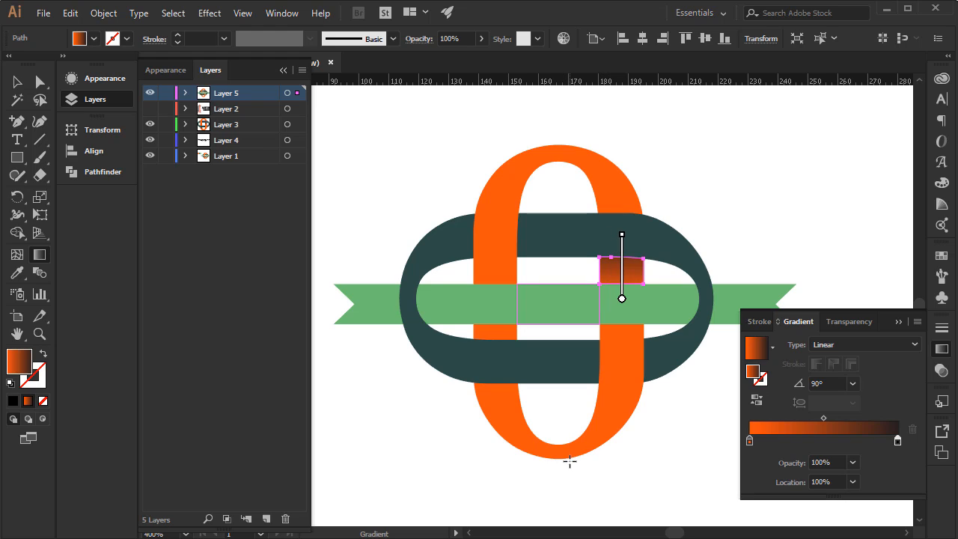
click(17, 82)
click(387, 411)
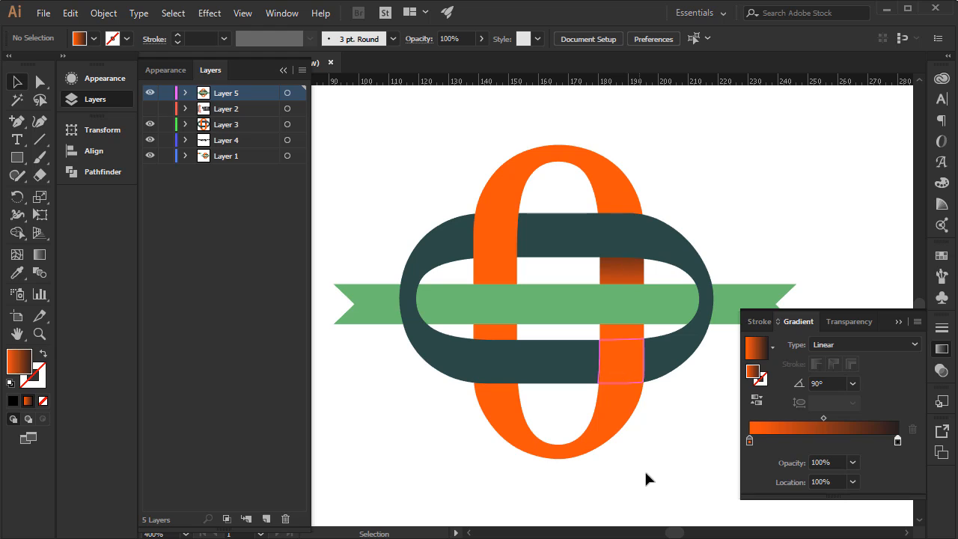
Try filling the vertical zero's whole bottom arc with a linear orange-to-black gradient at 90°, with its dark end toward the teal band.
click(502, 411)
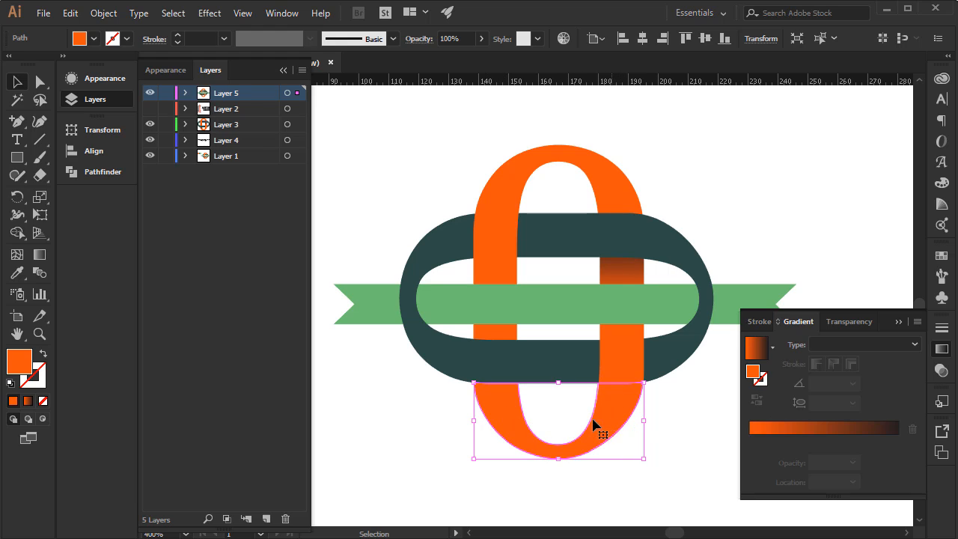
click(804, 428)
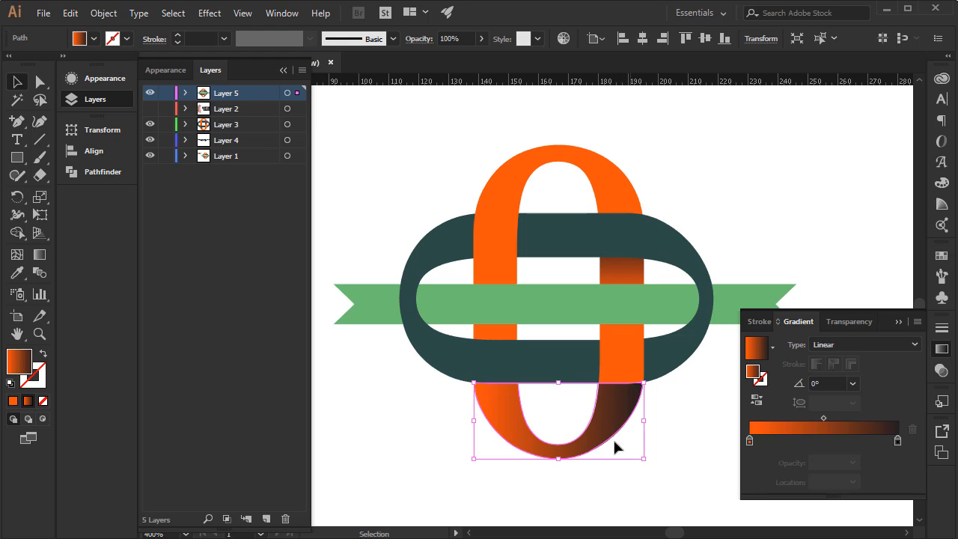
click(40, 255)
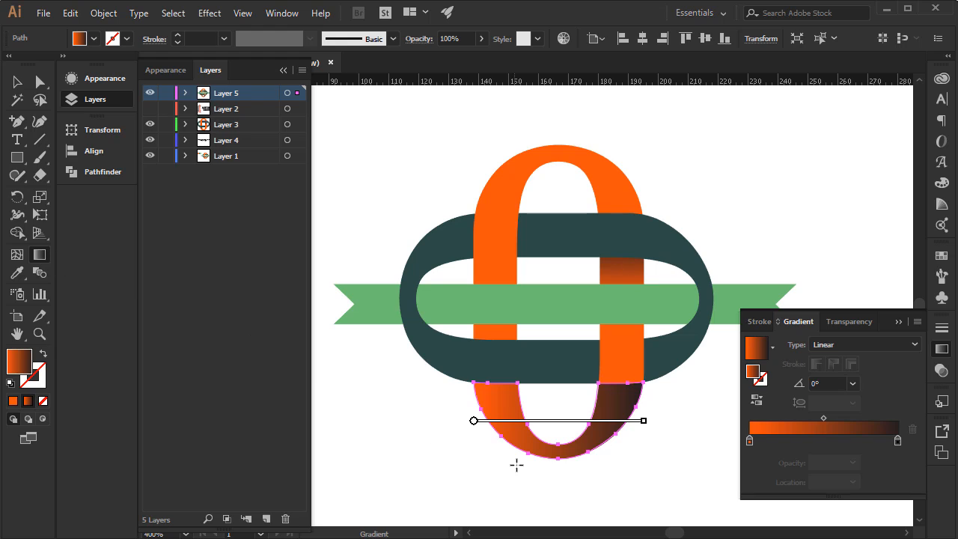
drag(548, 470, 548, 327)
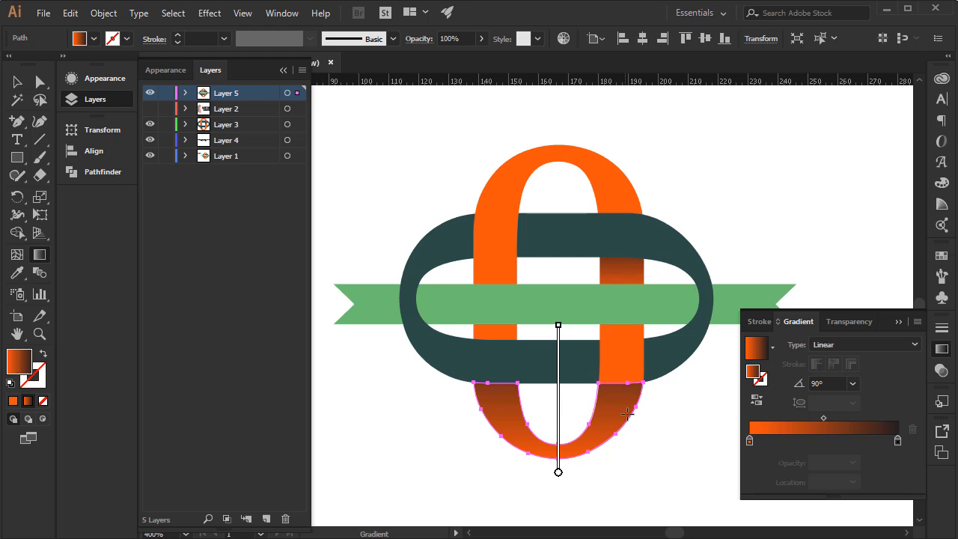
mouse_move(552, 423)
key(ctrl+z)
key(ctrl+z)
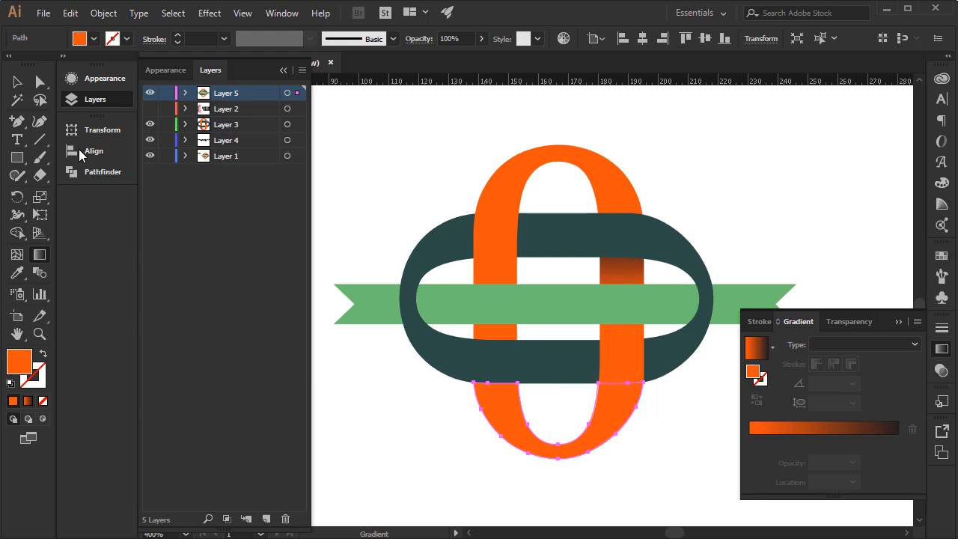
Duplicate the vertical zero's bottom orange arc in place, directly in front of the original.
key(v)
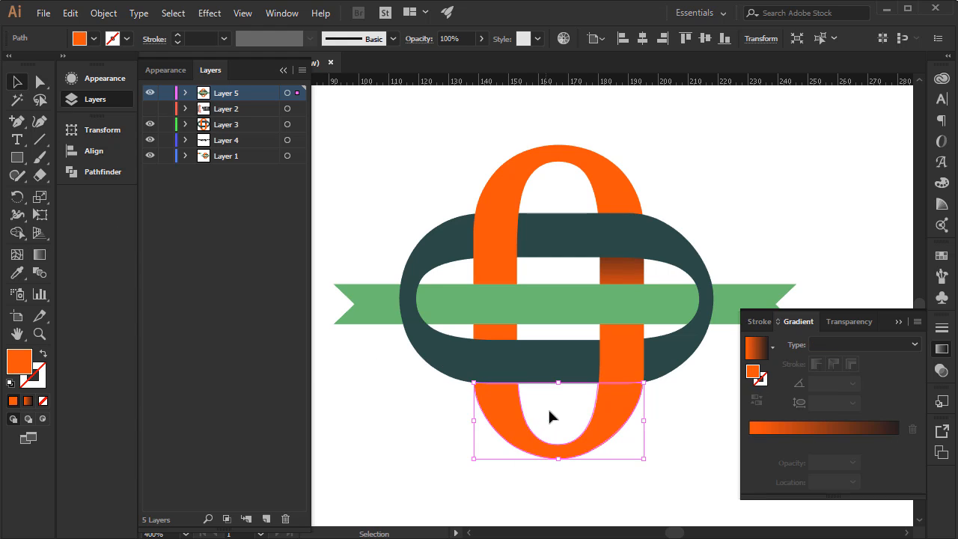
key(ctrl+shift+a)
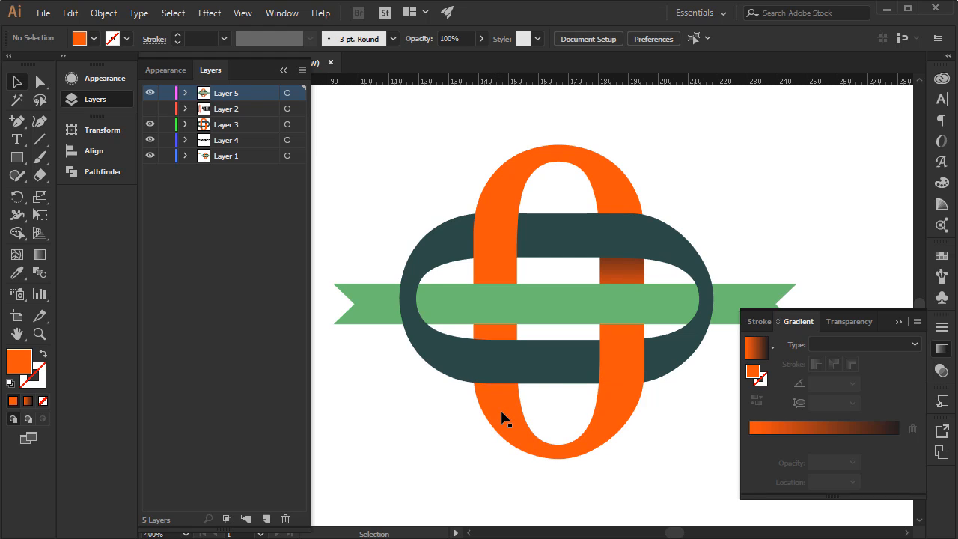
click(503, 418)
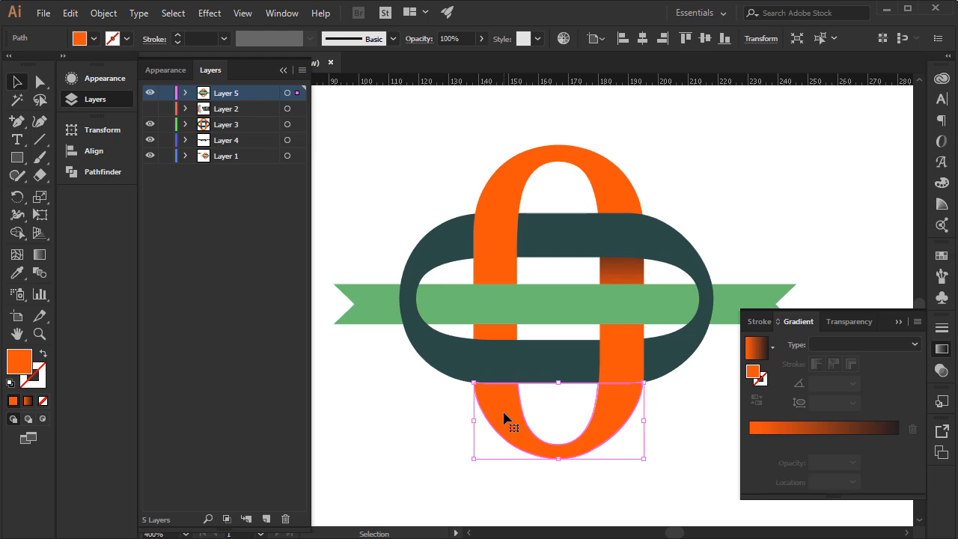
key(a)
key(ctrl+f)
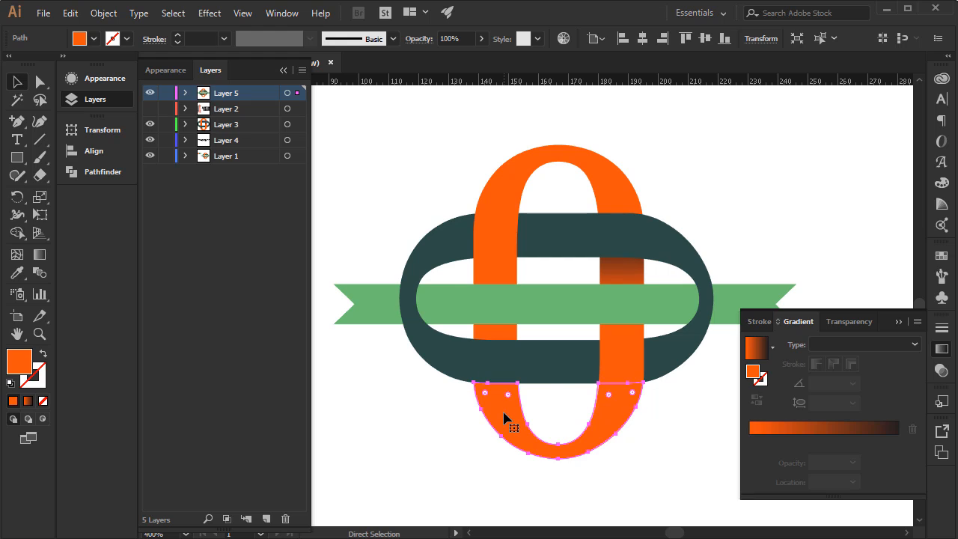
key(v)
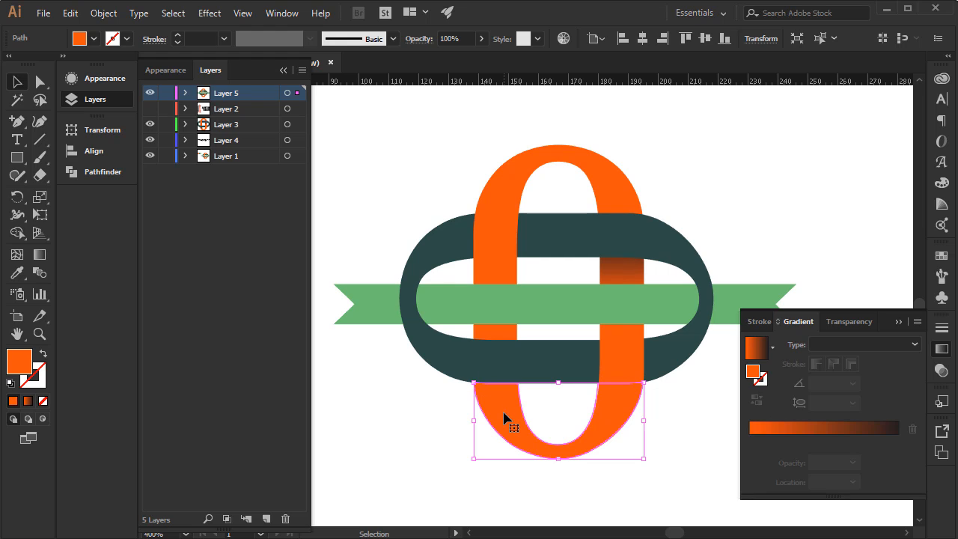
drag(504, 418, 560, 491)
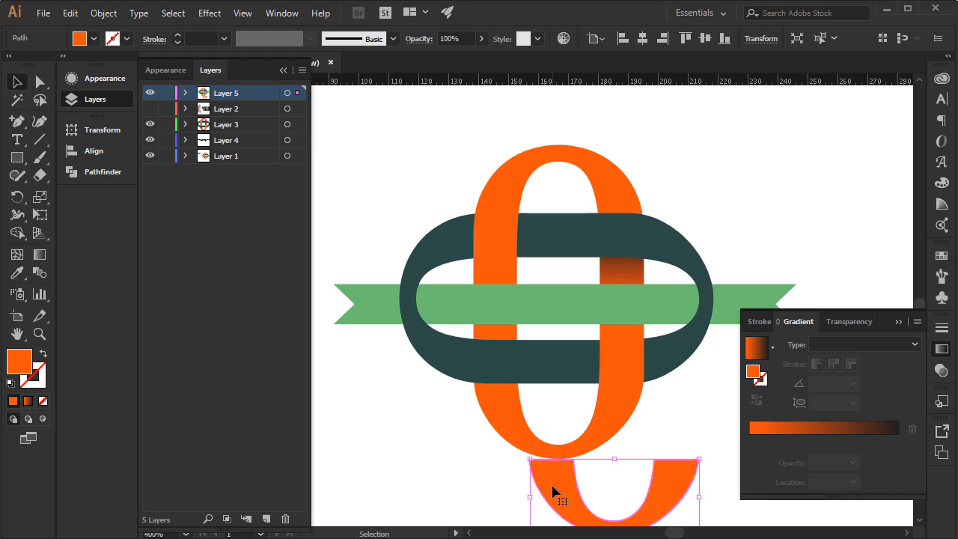
key(ctrl+z)
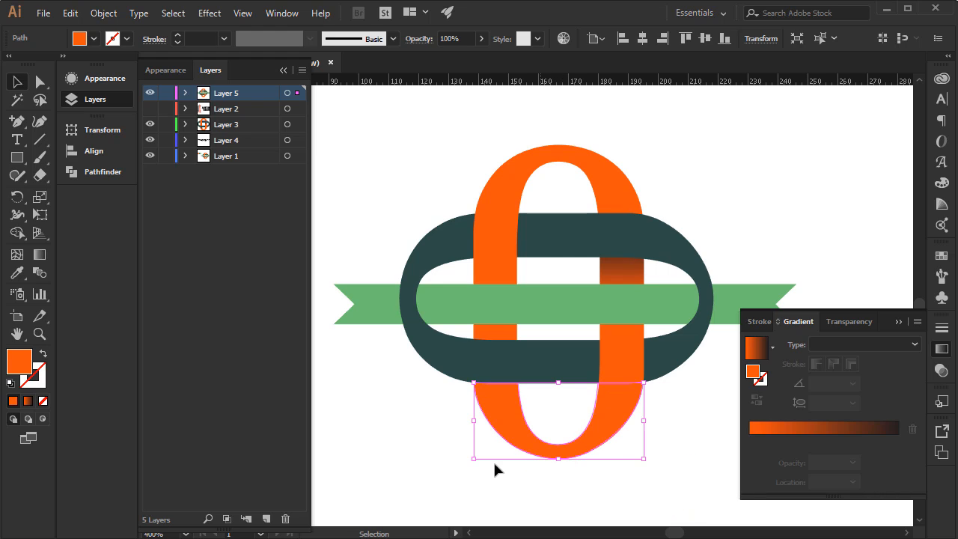
Draw a vertical line across the lowest part of the duplicated arc and cut the arc with Divide Objects Below.
drag(46, 142, 82, 141)
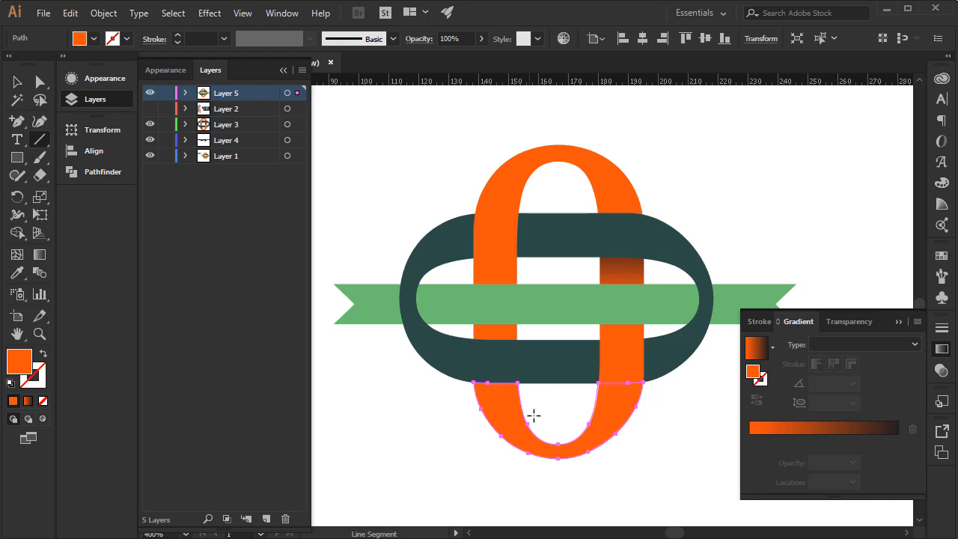
drag(550, 405, 554, 477)
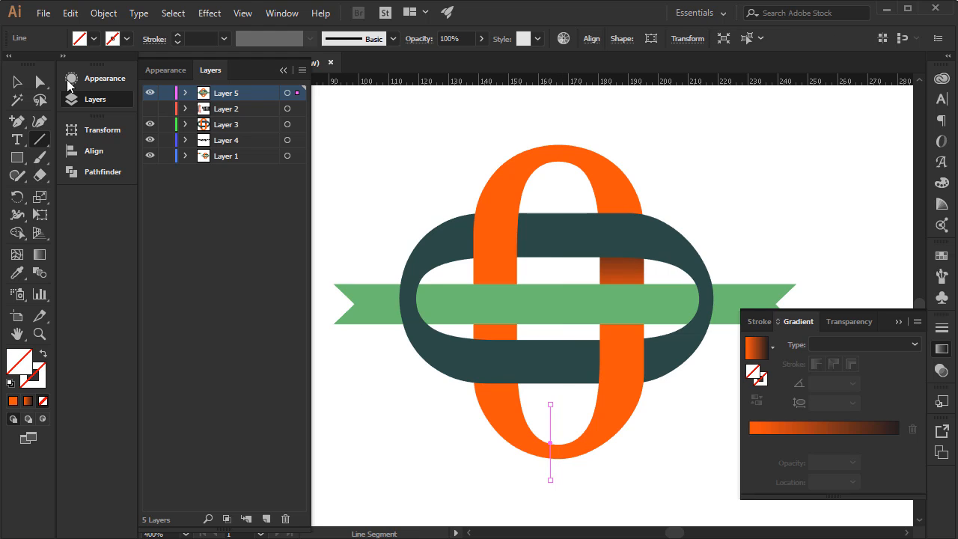
click(103, 12)
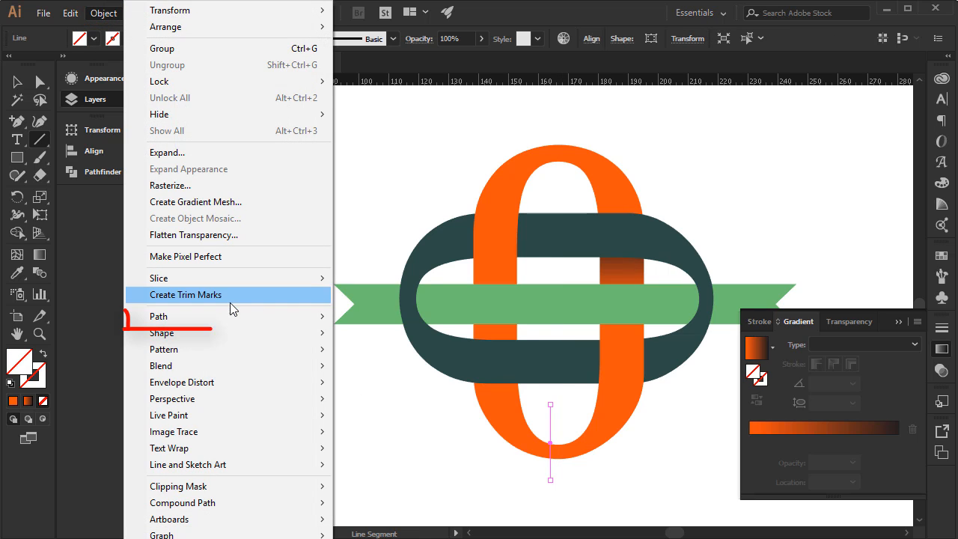
mouse_move(251, 320)
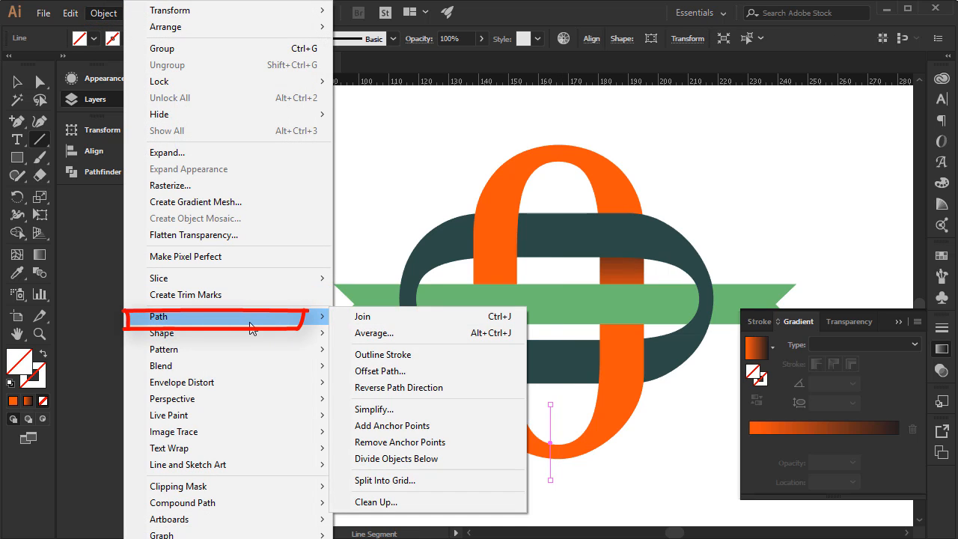
click(397, 459)
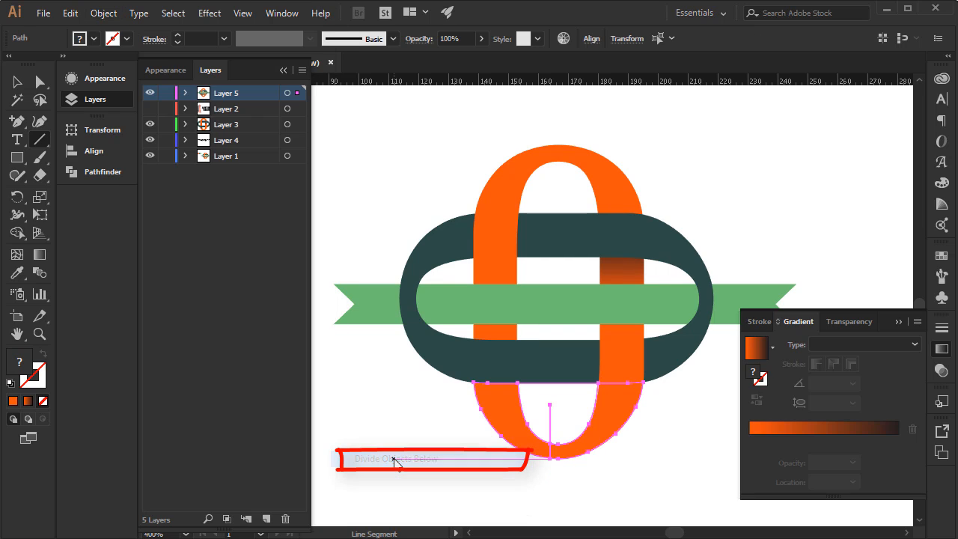
Delete the leftover unfilled inner shape and the right half of the divided arc copy.
key(v)
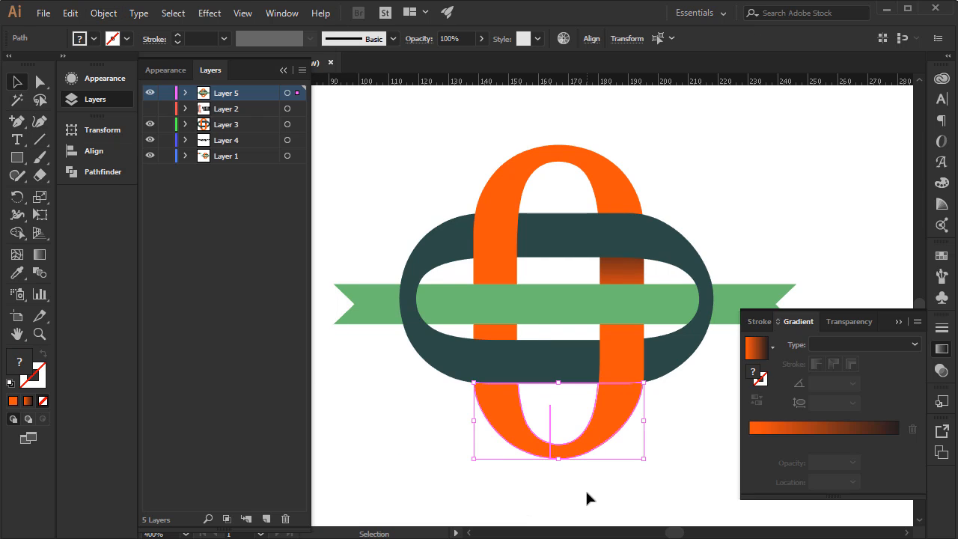
click(587, 499)
click(552, 430)
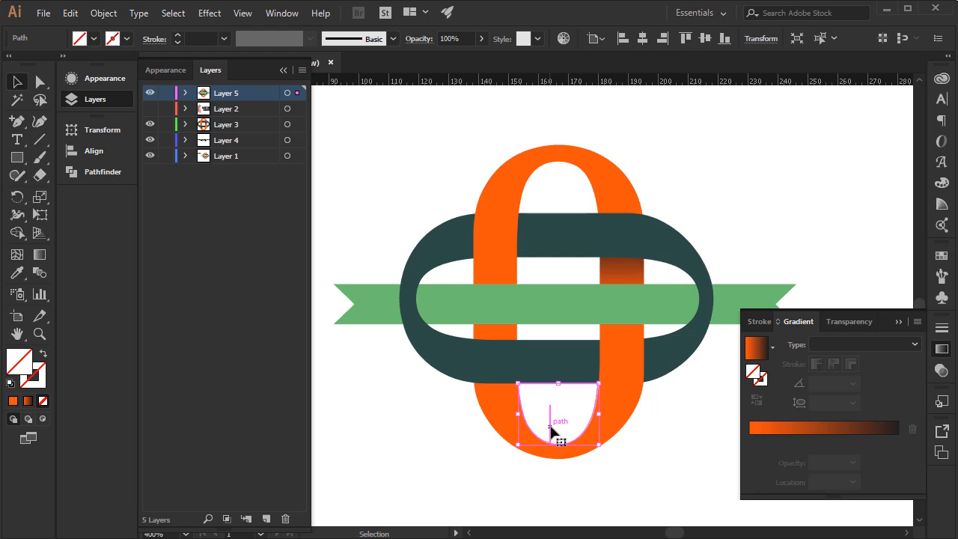
key(Delete)
click(612, 428)
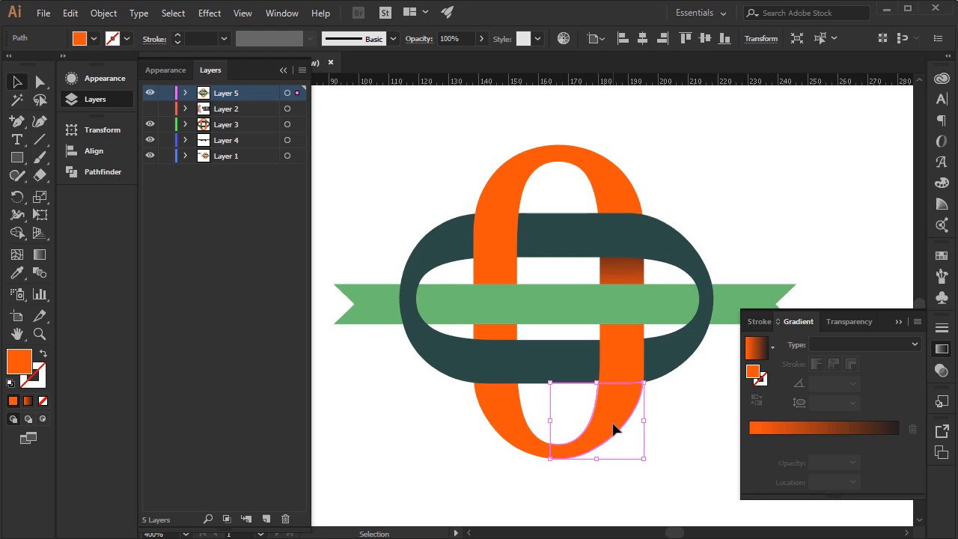
key(Delete)
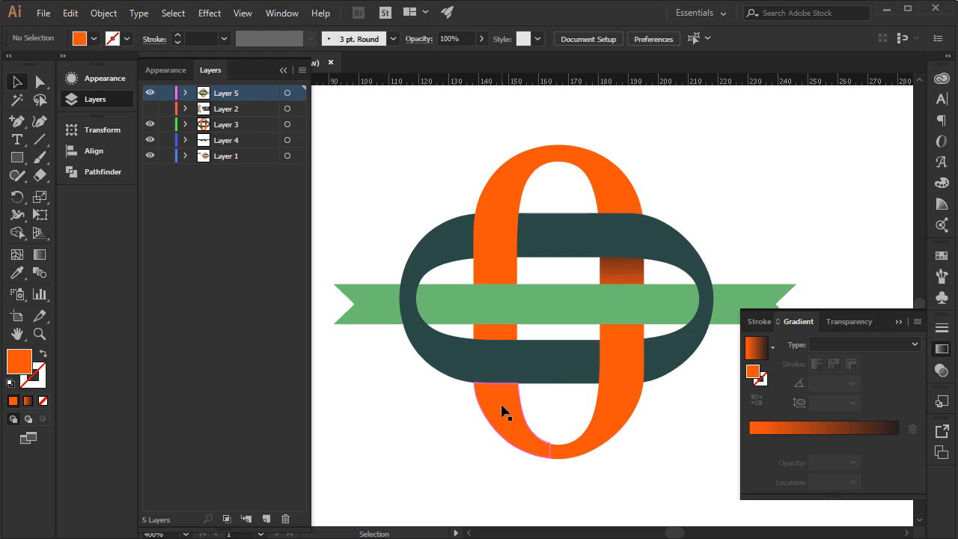
Fill the remaining left half of the arc copy with a linear orange-to-black gradient at 90°, its dark end against the teal band.
click(504, 411)
drag(503, 410, 454, 444)
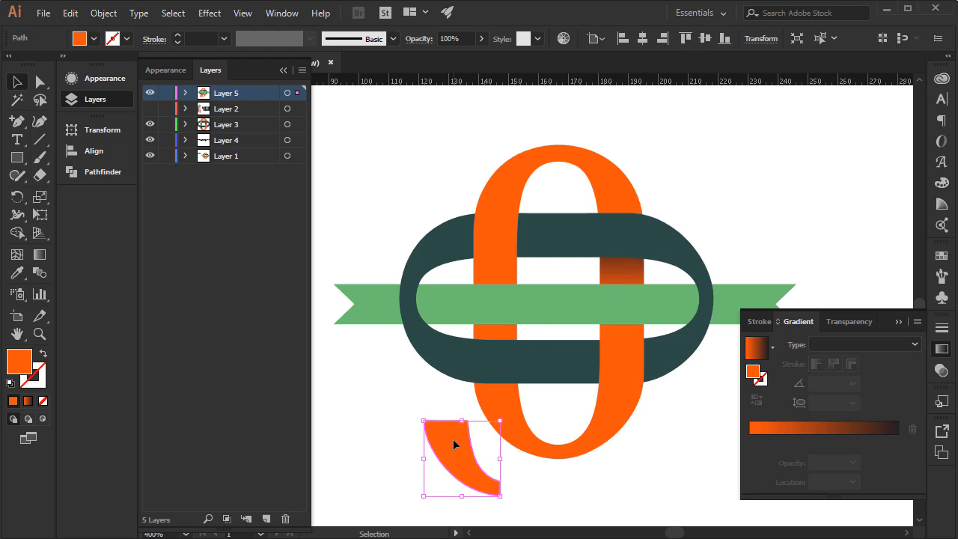
key(ctrl+z)
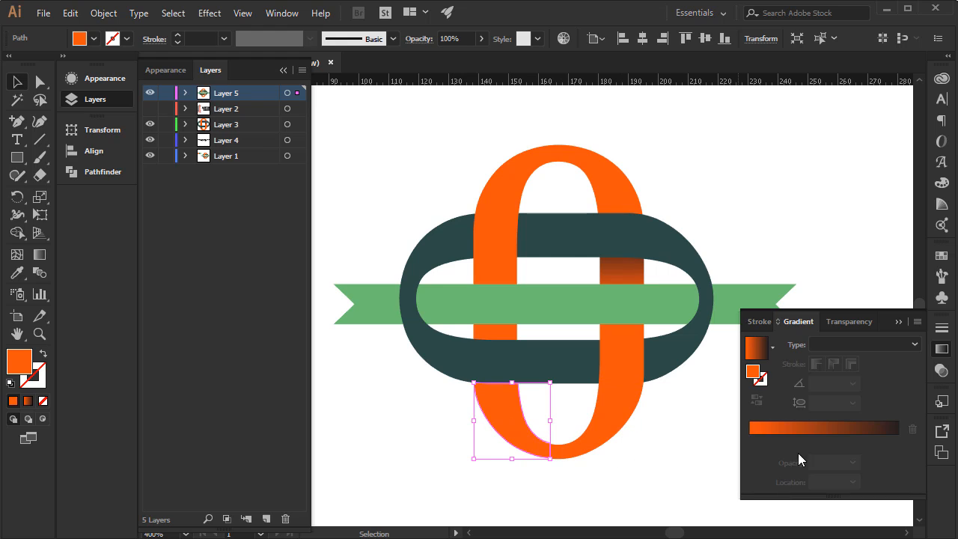
click(805, 426)
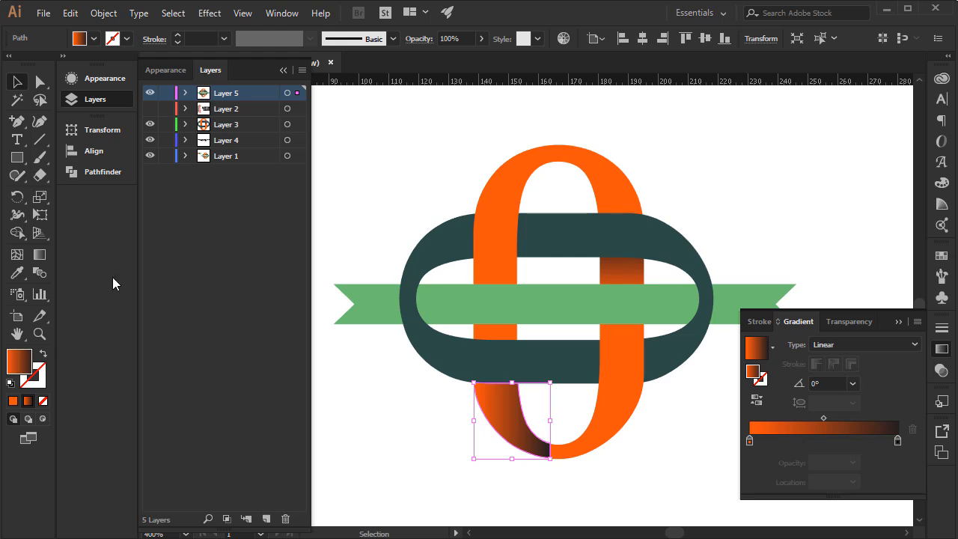
click(40, 255)
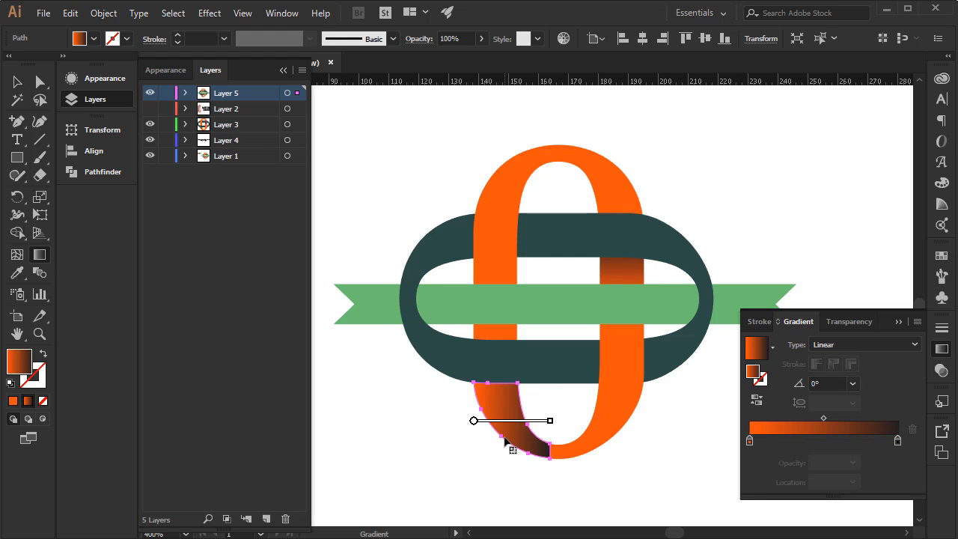
mouse_move(504, 466)
mouse_down()
mouse_move(495, 342)
mouse_move(512, 354)
mouse_up()
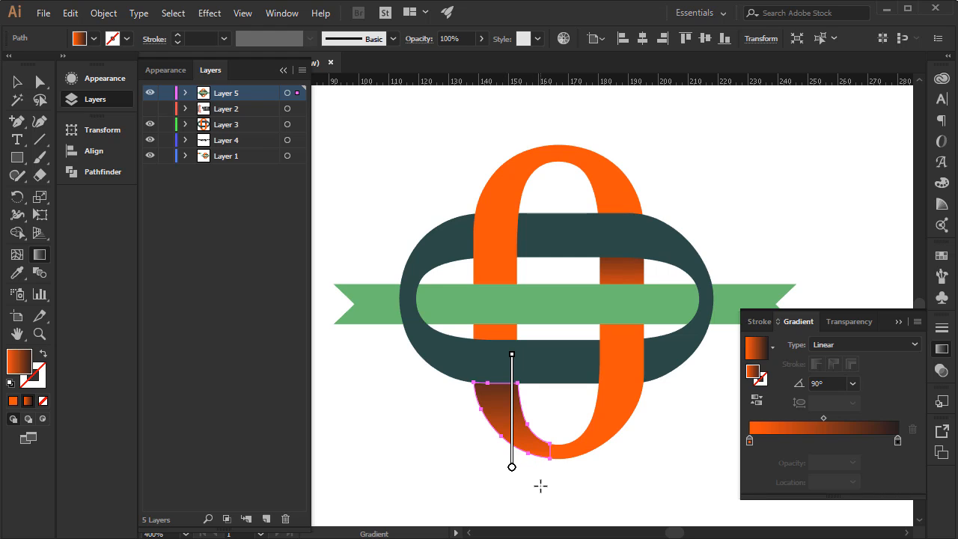
mouse_move(490, 440)
mouse_down()
mouse_move(491, 369)
mouse_move(478, 359)
mouse_up()
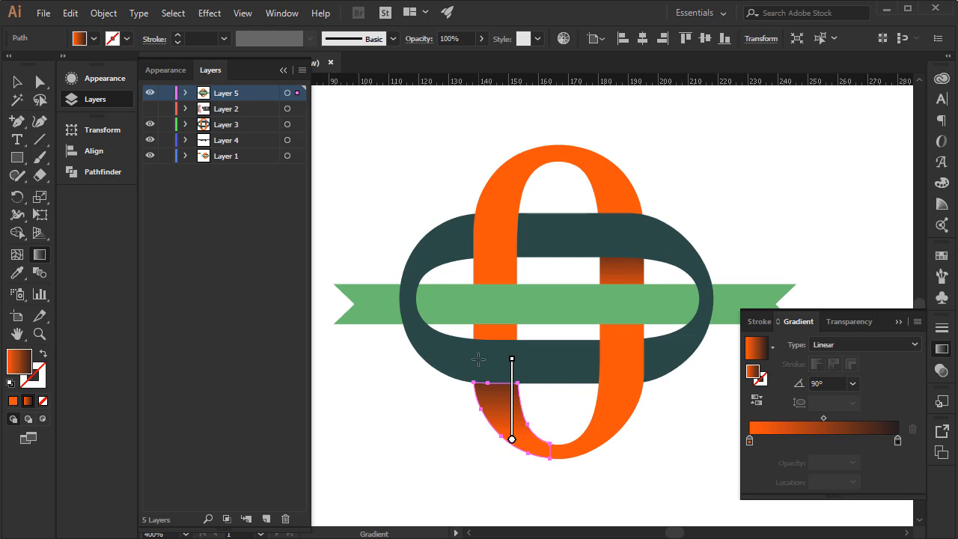
click(17, 82)
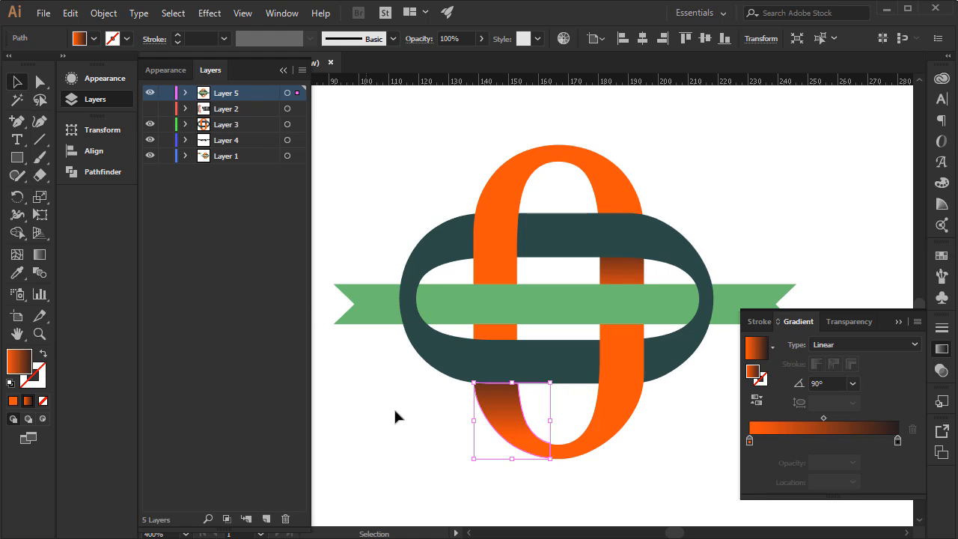
click(419, 447)
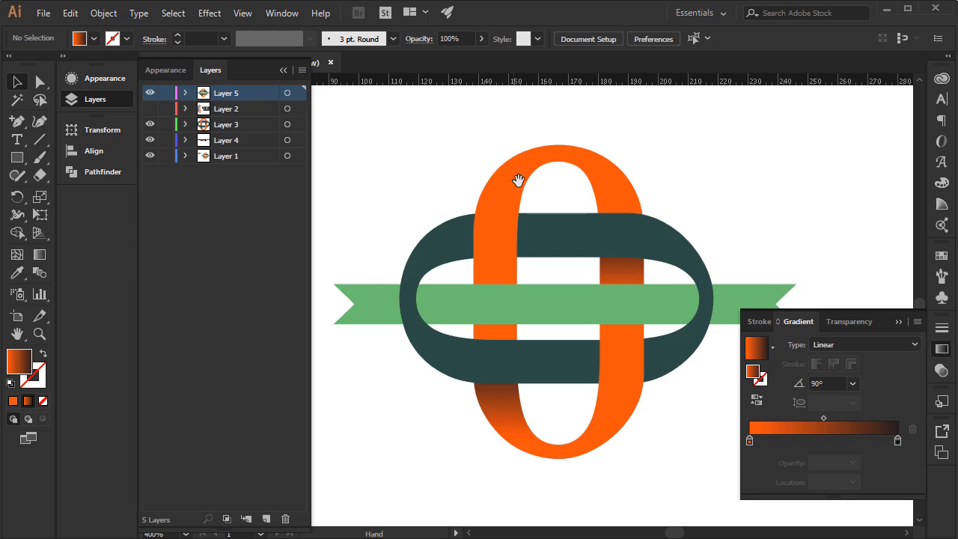
Move the vertical zero's top orange arc slightly upward to open a thin gap above the teal band.
drag(526, 175, 505, 171)
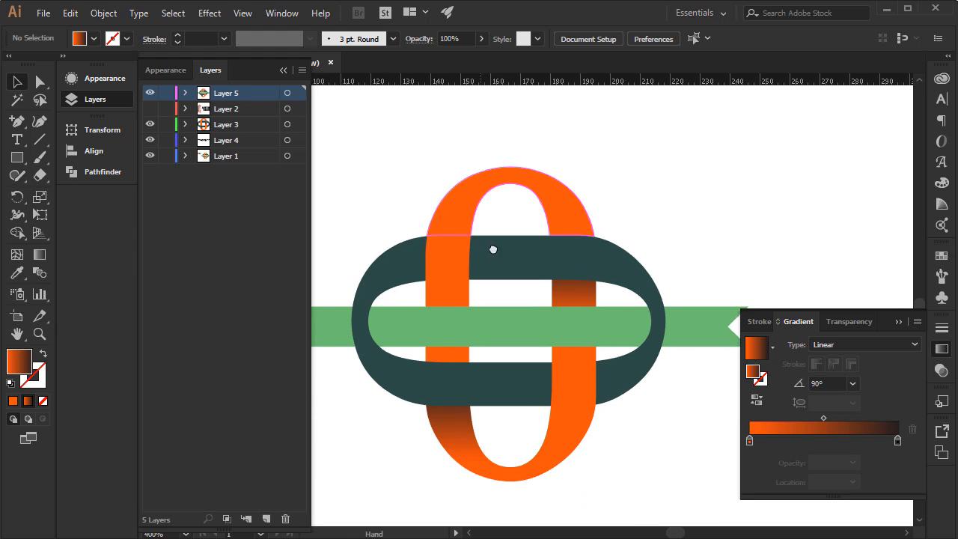
mouse_move(494, 250)
mouse_down()
mouse_move(521, 228)
mouse_move(507, 241)
mouse_up()
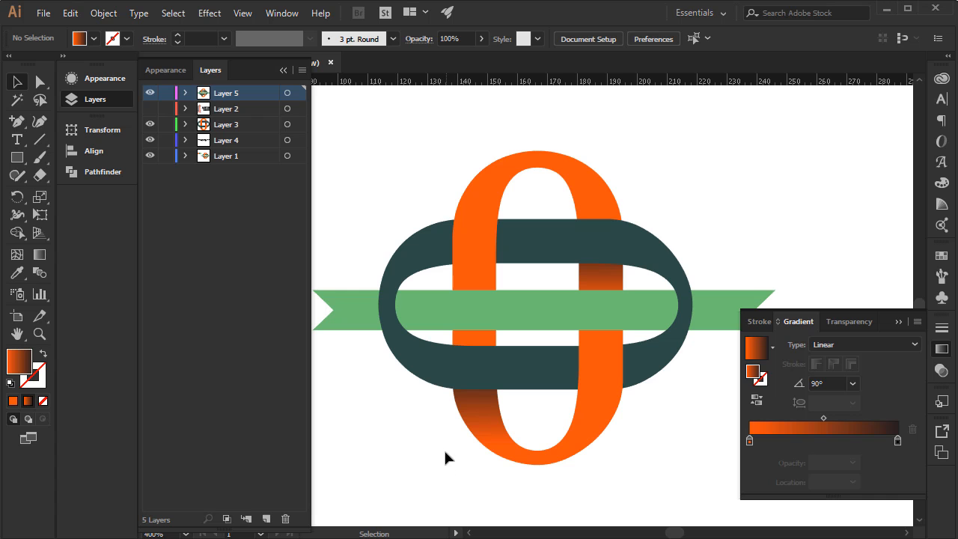
click(497, 178)
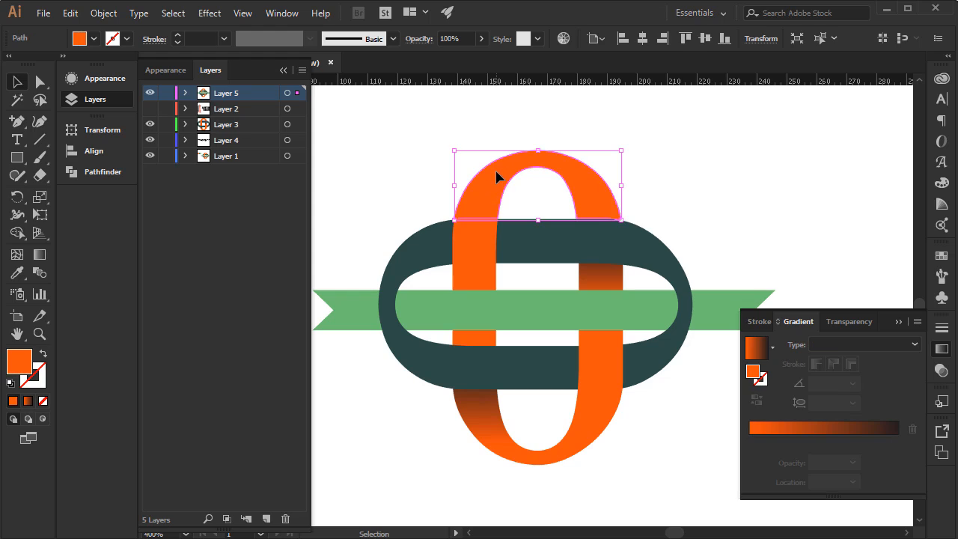
click(464, 128)
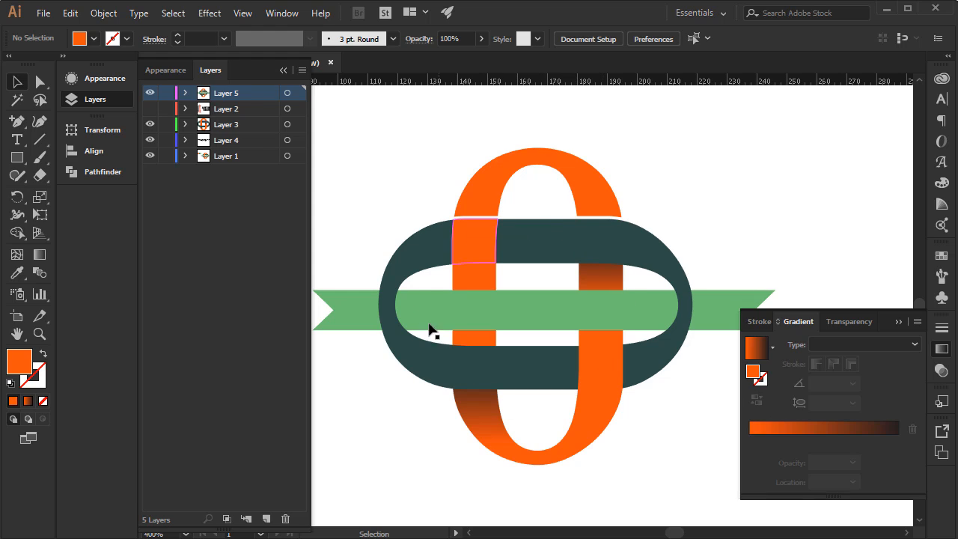
Move the three teal pieces forming the horizontal zero's left curve slightly left to open thin gaps beside the orange stem and green band.
click(392, 274)
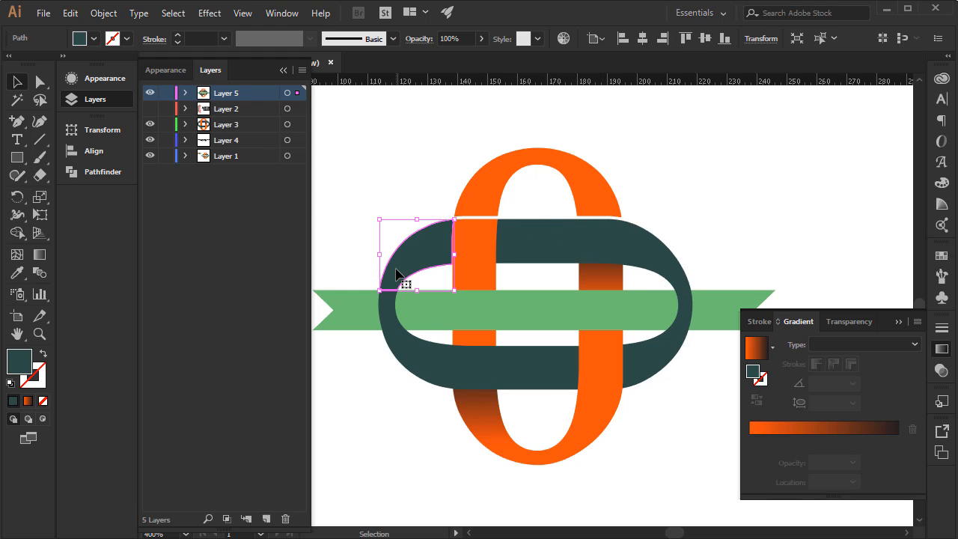
shift+click(404, 350)
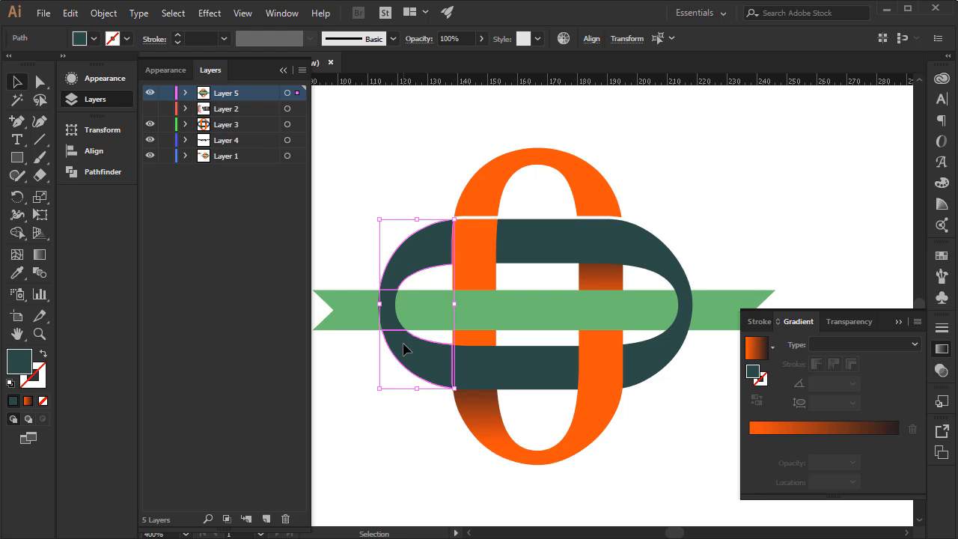
click(491, 474)
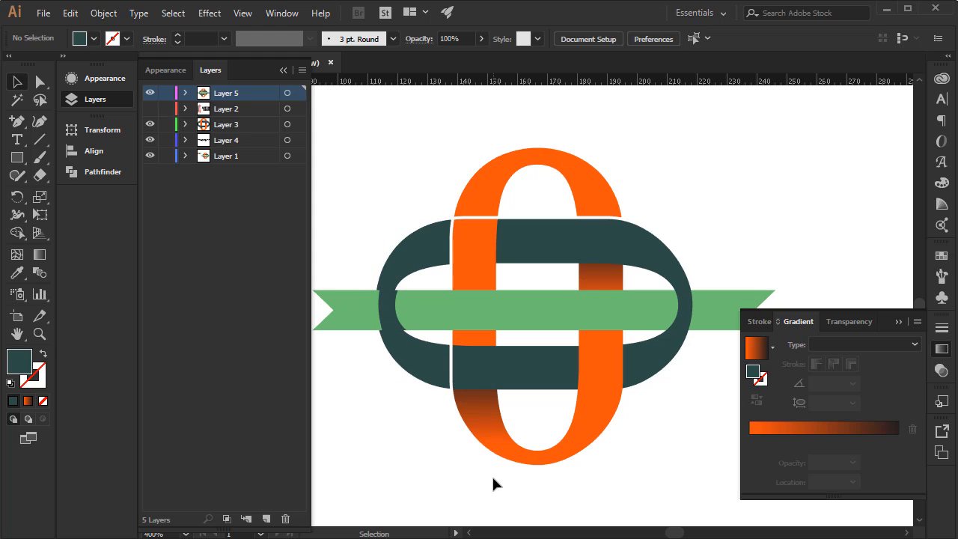
click(391, 318)
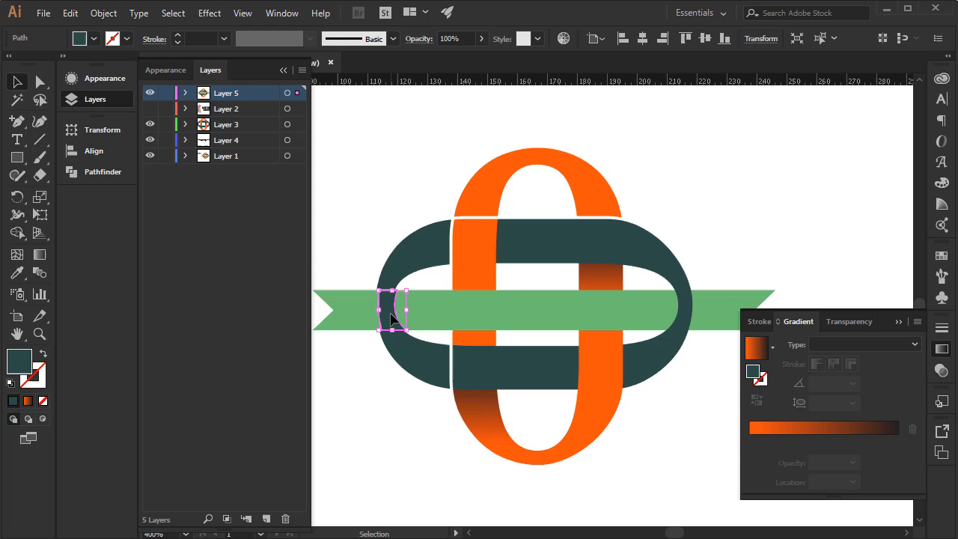
click(395, 386)
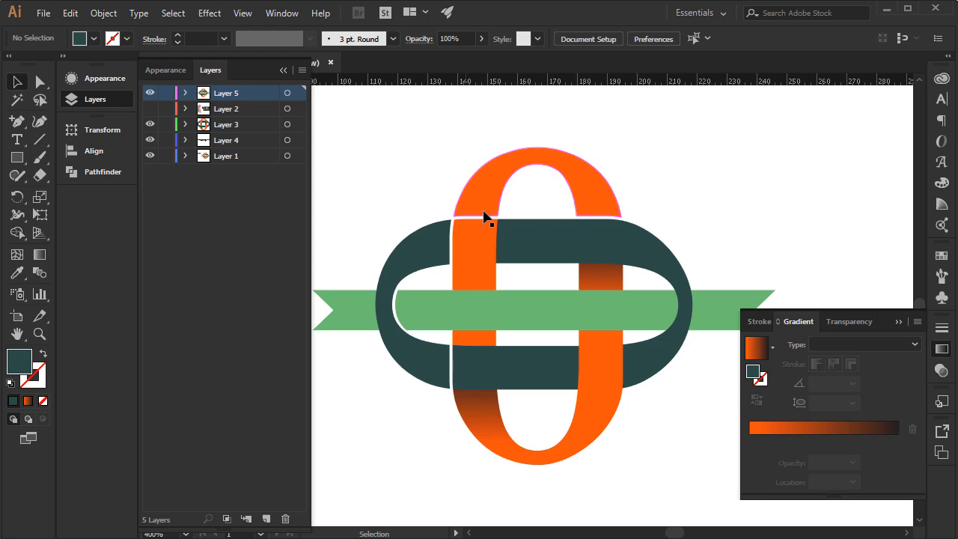
Move the three teal pieces forming the horizontal zero's right curve slightly right to open gaps matching the left side.
click(661, 256)
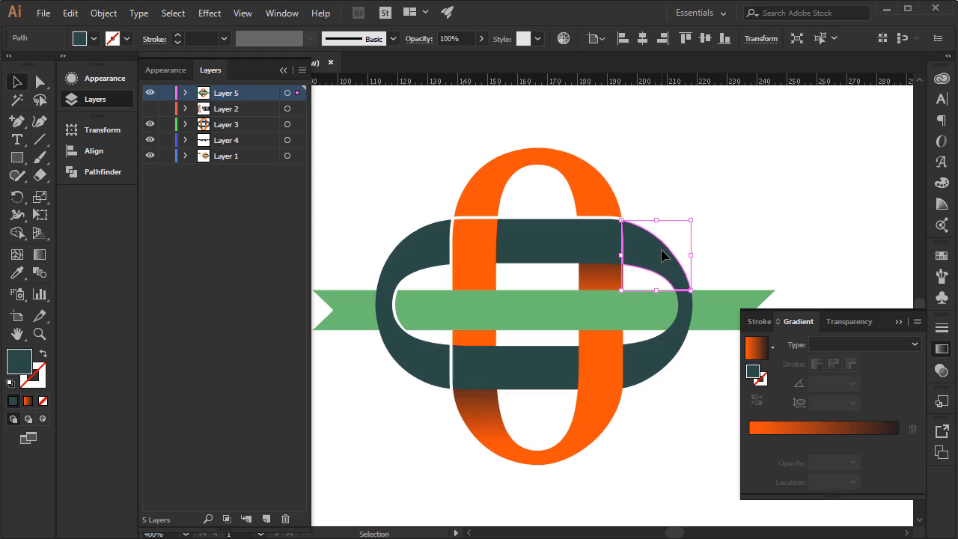
shift+click(684, 323)
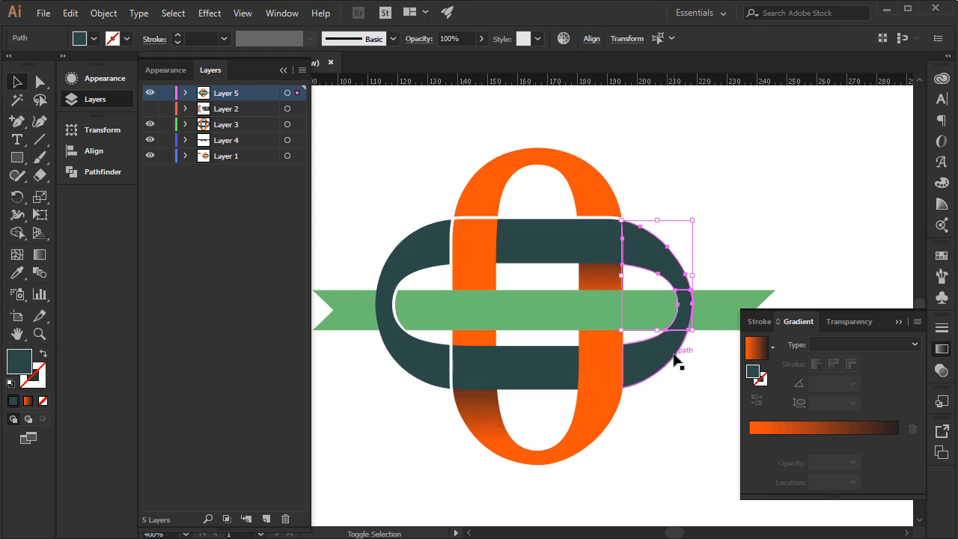
shift+click(675, 361)
key(Right)
key(Right)
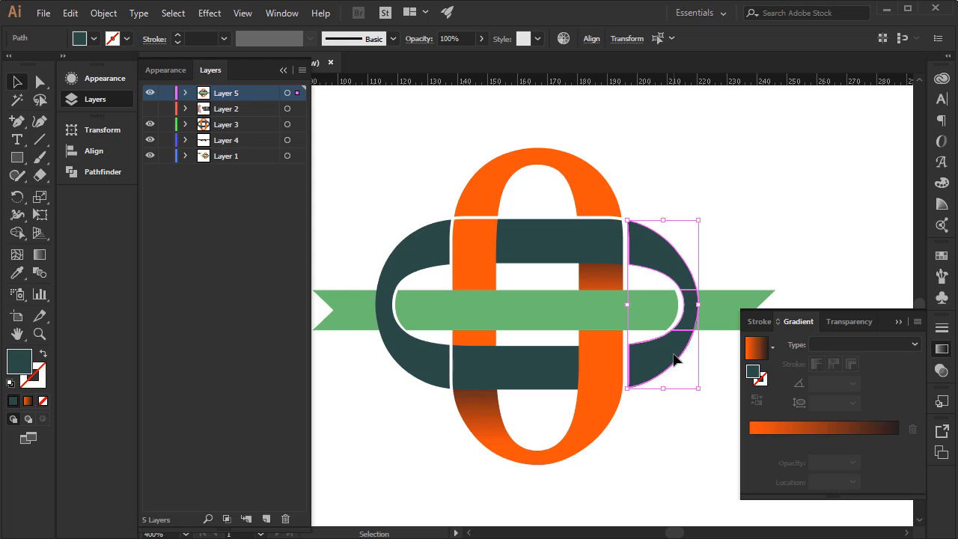
key(Left)
key(Left)
click(699, 433)
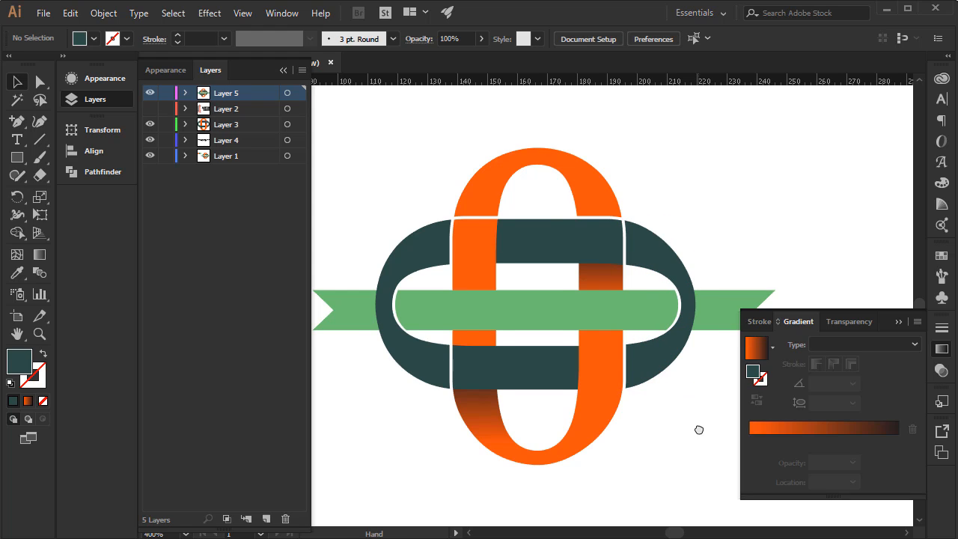
Move the green ribbon's right tail slightly right to open a thin gap beside the teal curve.
drag(697, 429, 713, 359)
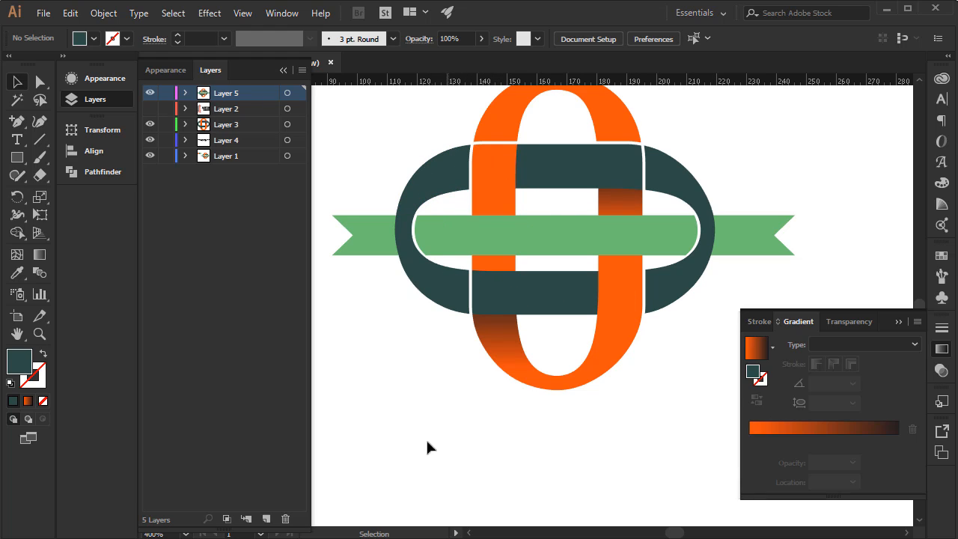
click(404, 538)
key(space)
drag(506, 337, 509, 384)
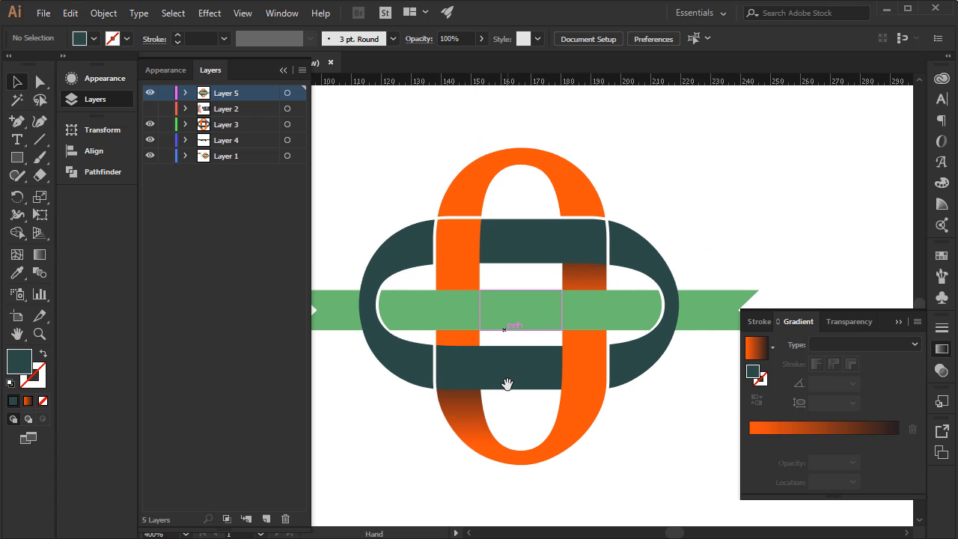
drag(543, 318, 531, 361)
drag(552, 326, 554, 297)
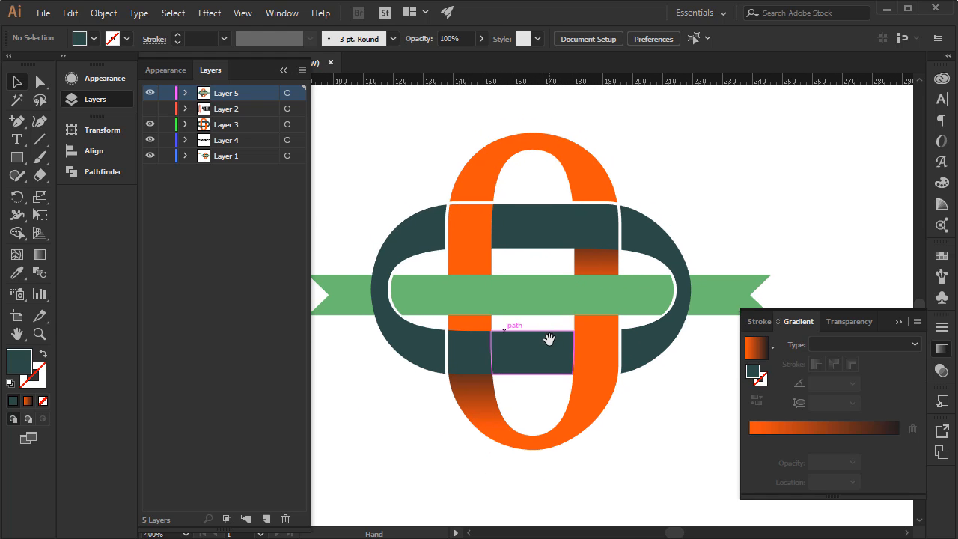
click(706, 307)
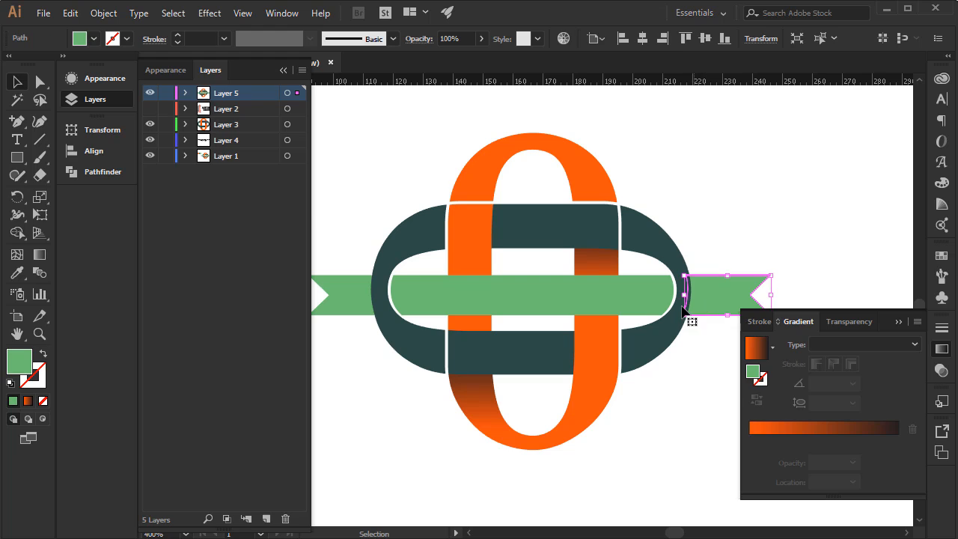
key(Right)
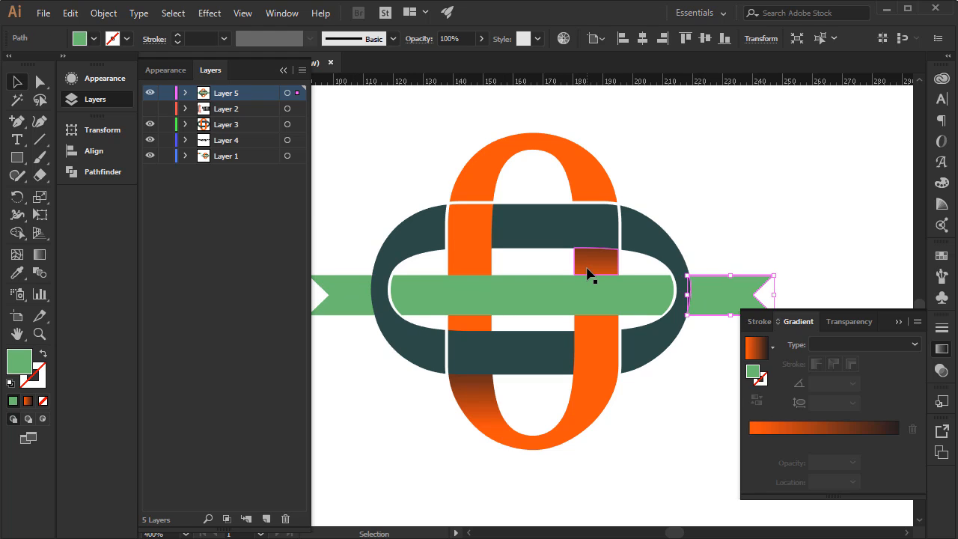
key(Right)
key(Right)
key(Left)
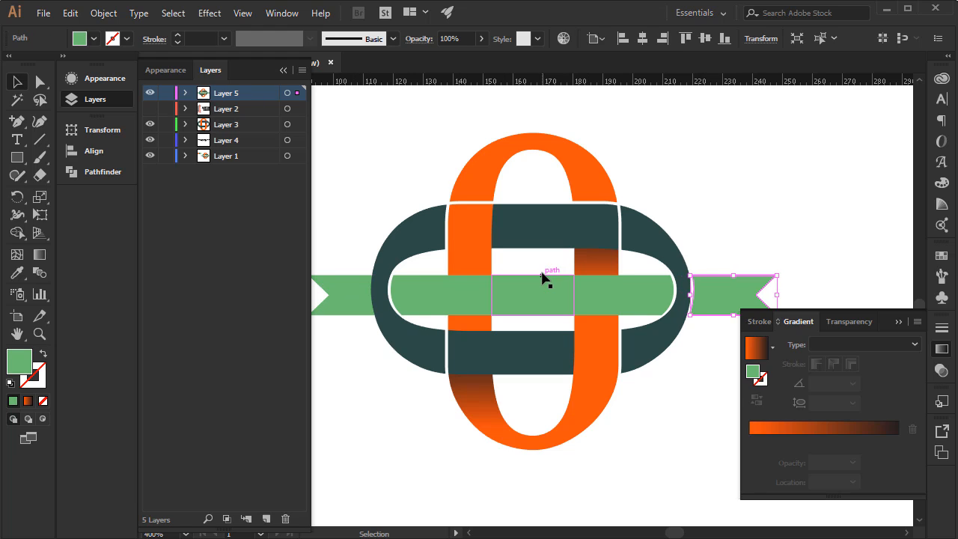
Move the green ribbon's left tail slightly left and the vertical zero's bottom orange arc slightly down to open thin gaps against the teal shape.
click(346, 283)
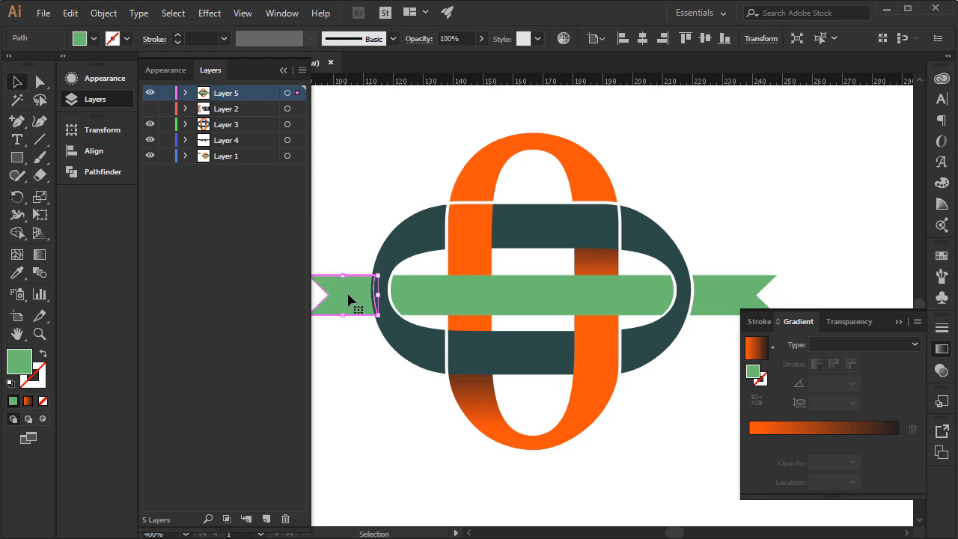
key(Left)
key(Left)
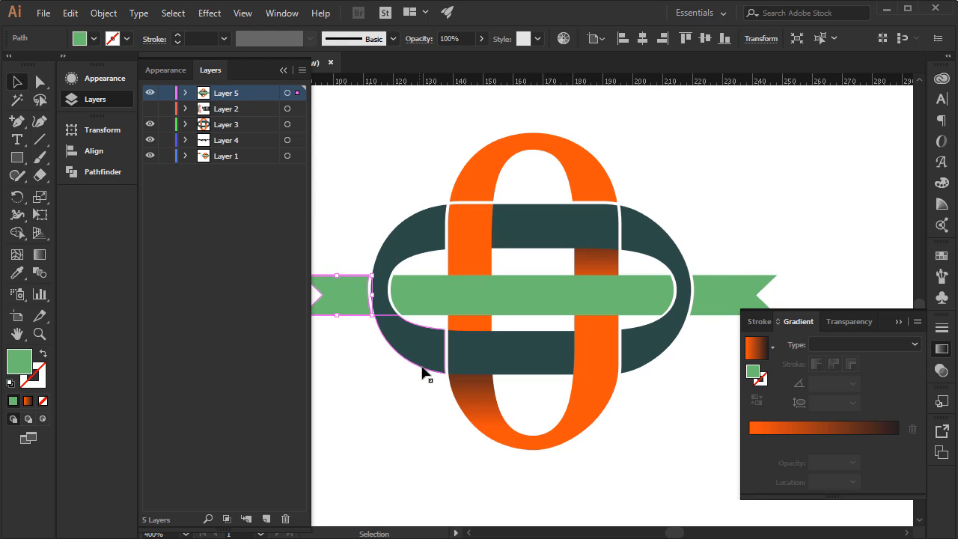
click(591, 476)
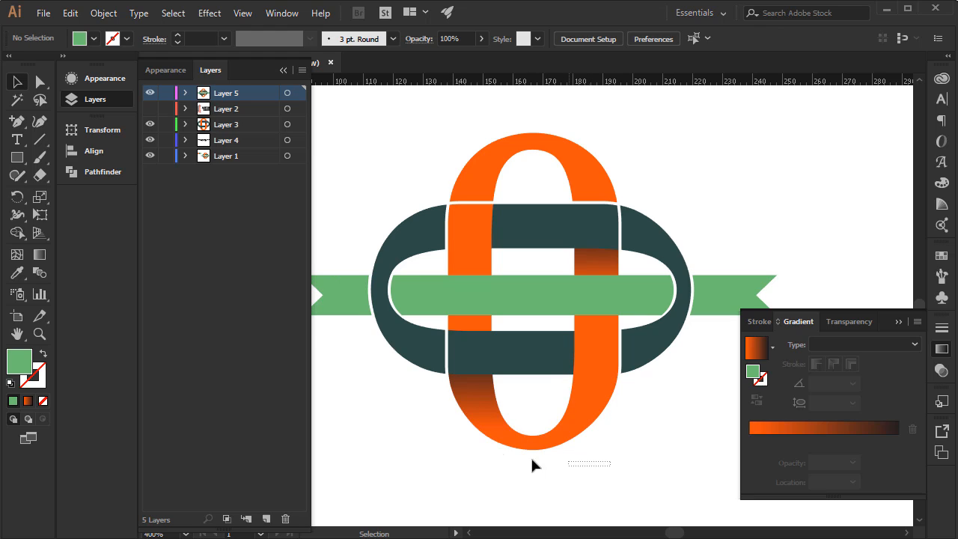
drag(532, 459, 475, 402)
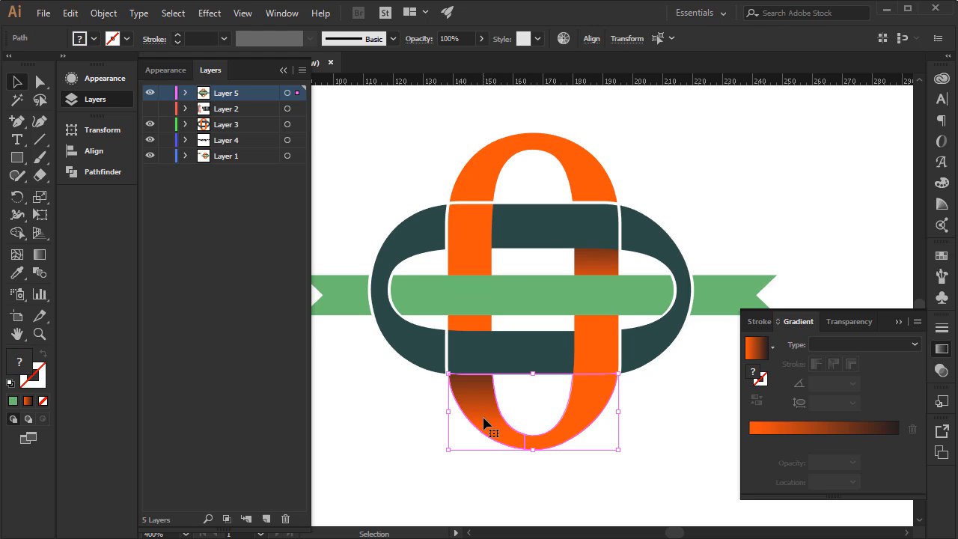
click(577, 478)
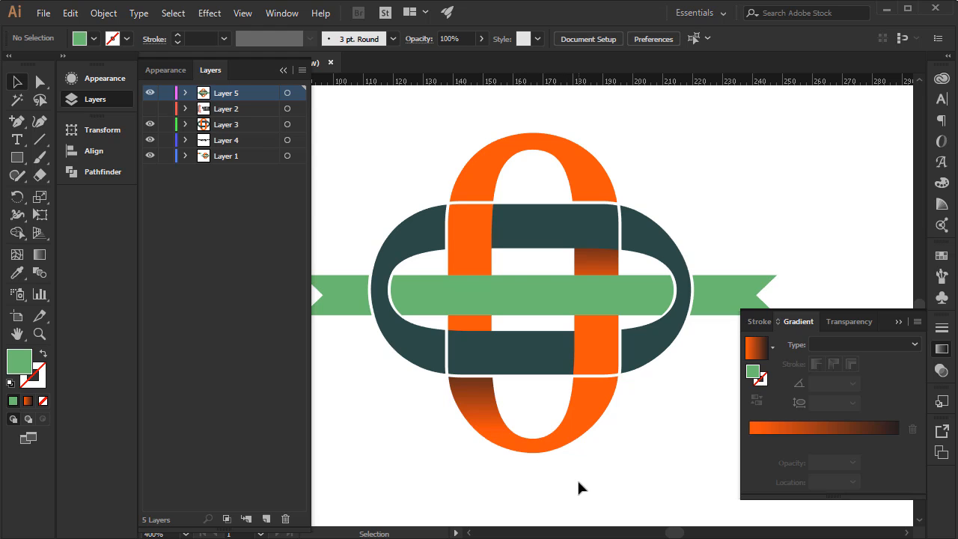
Narrow the middle segments of the lower and upper teal bands from their right edges to open thin gaps.
click(558, 353)
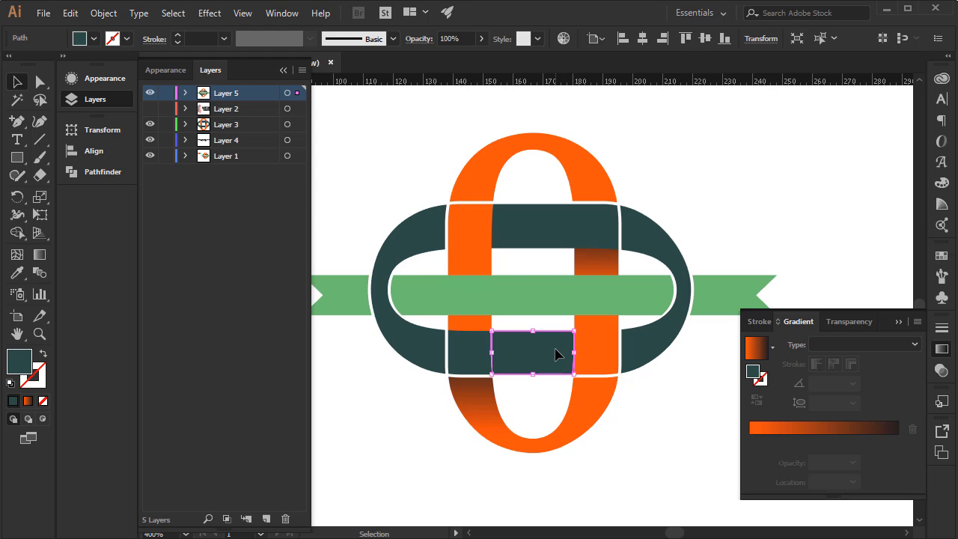
drag(575, 355, 572, 356)
click(535, 229)
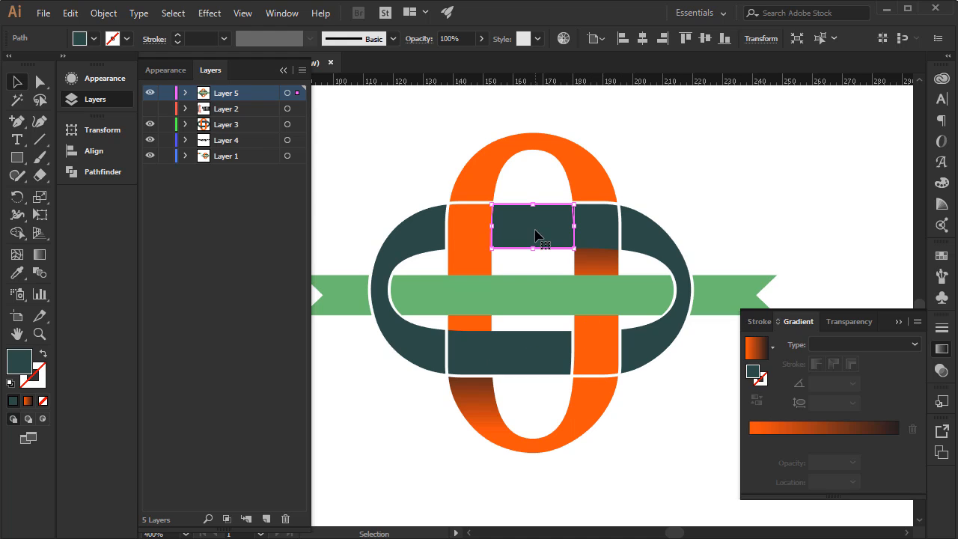
drag(574, 225, 570, 225)
click(675, 433)
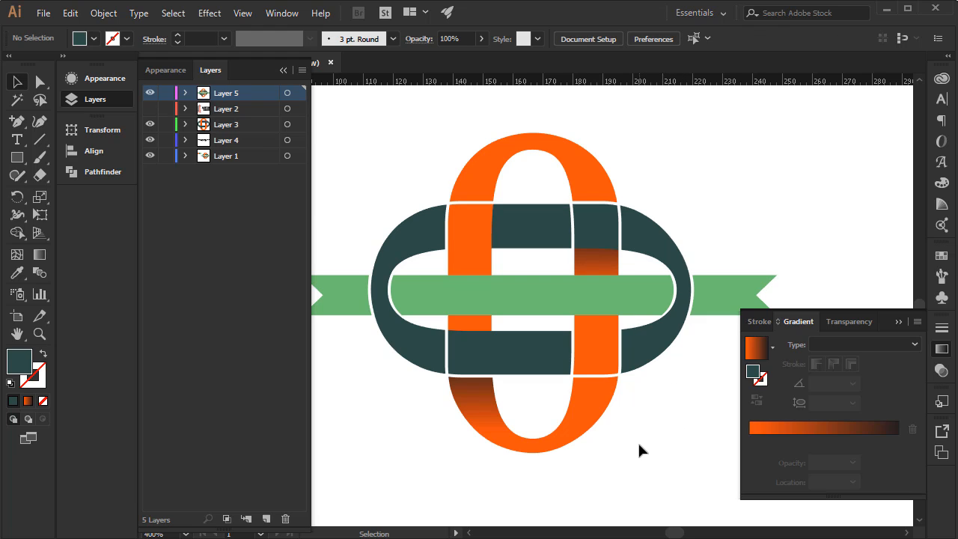
Show Layer 2 and move its AC monogram and name lettering to the empty area below the interlocking zero logos.
key(ctrl+0)
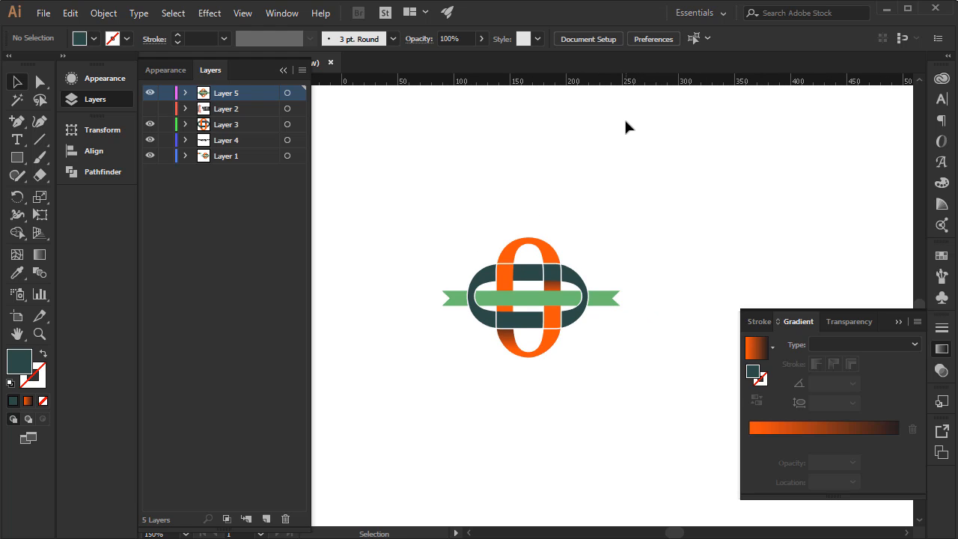
drag(626, 208, 643, 264)
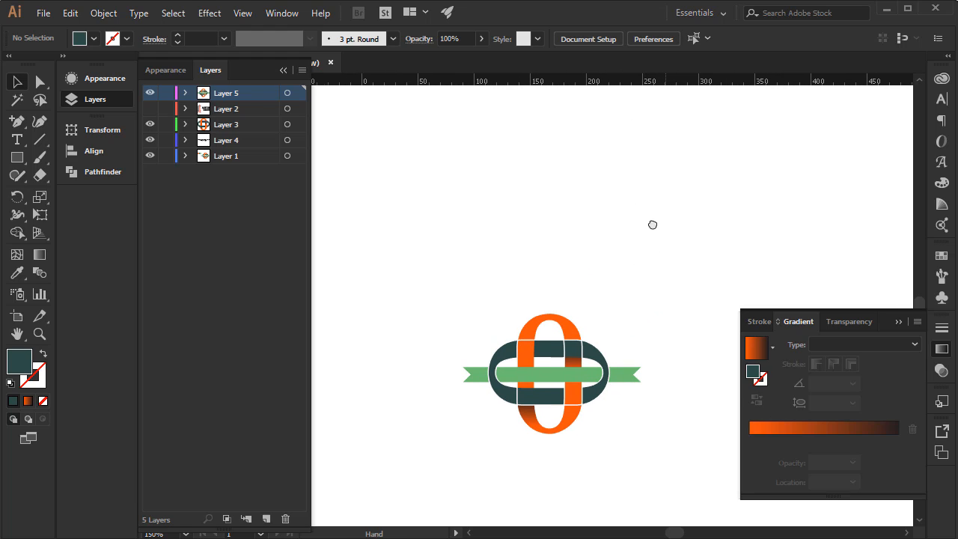
drag(652, 224, 606, 203)
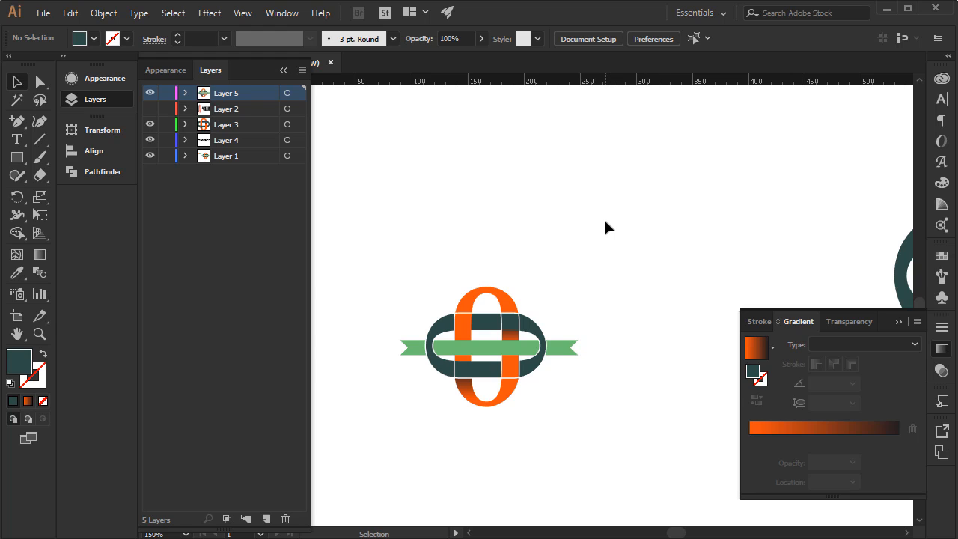
key(ctrl+minus)
key(ctrl+minus)
key(ctrl+minus)
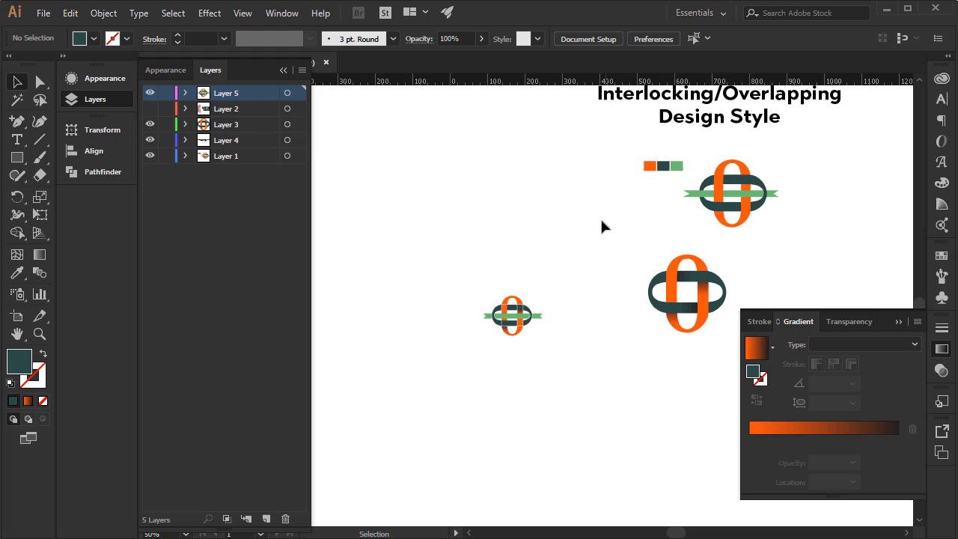
drag(573, 157, 496, 154)
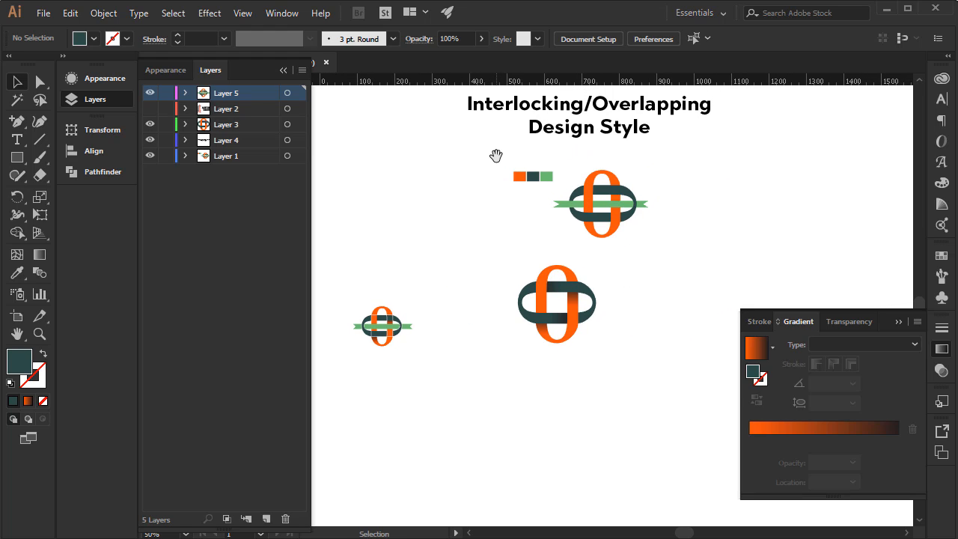
click(150, 109)
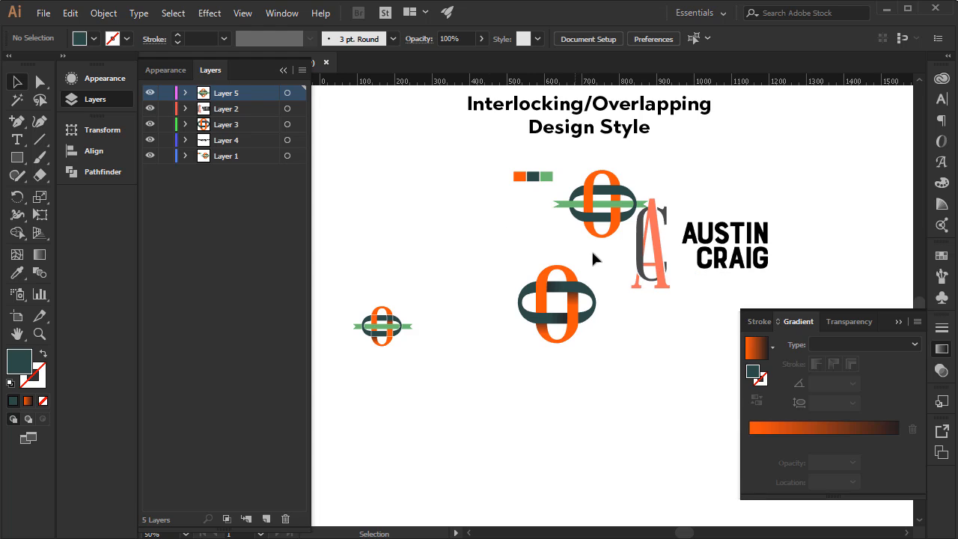
click(287, 108)
drag(680, 244, 521, 455)
click(671, 438)
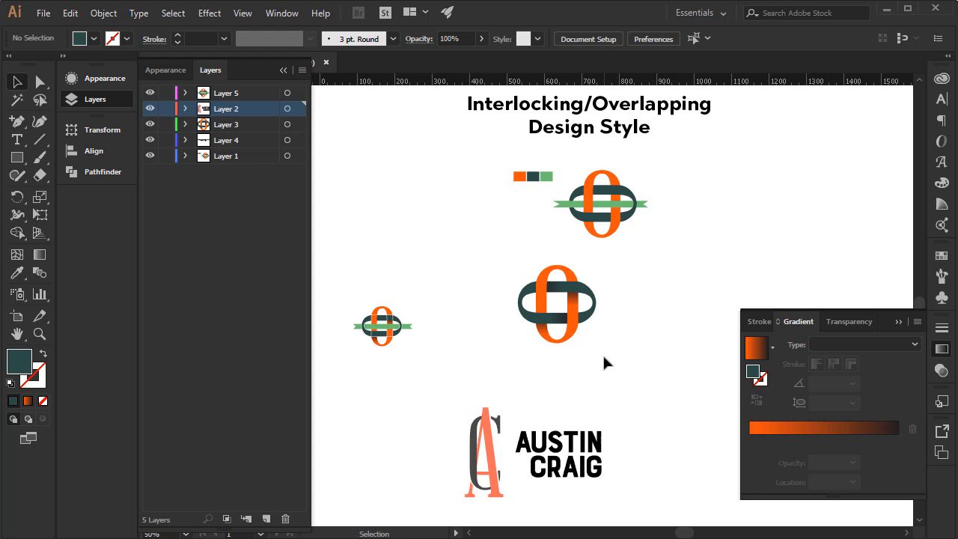
Draw a teal triangle in the empty area right of the logos with the Star tool reduced to three points.
drag(602, 354, 575, 265)
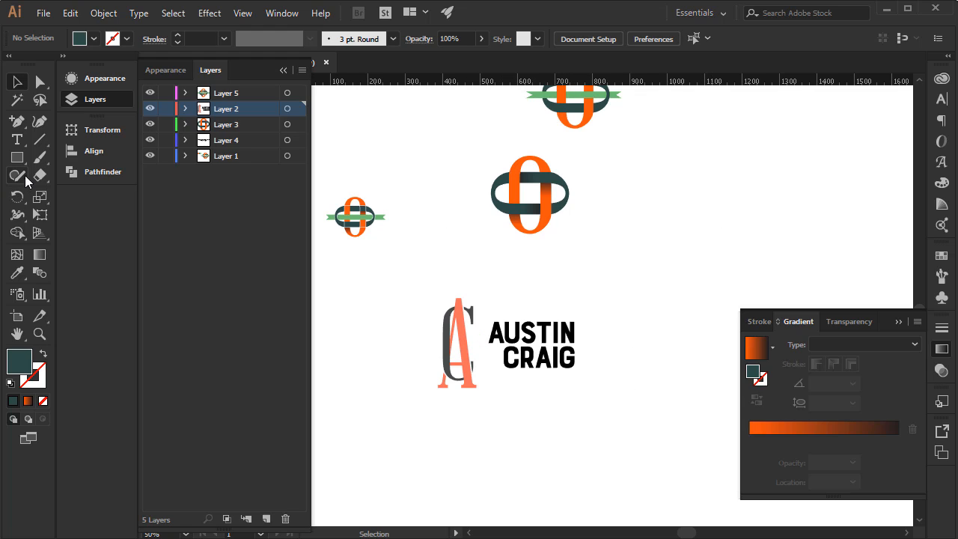
click(17, 157)
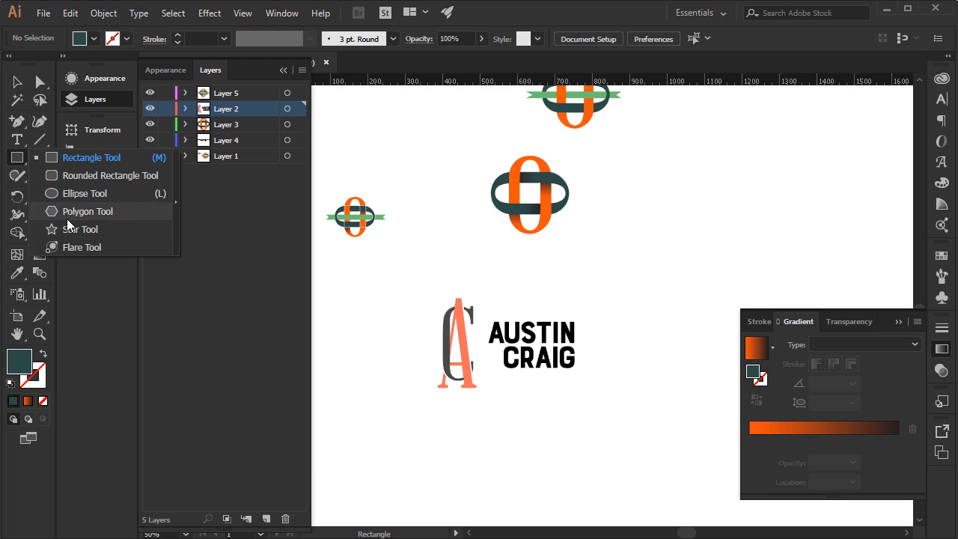
click(74, 229)
key(space)
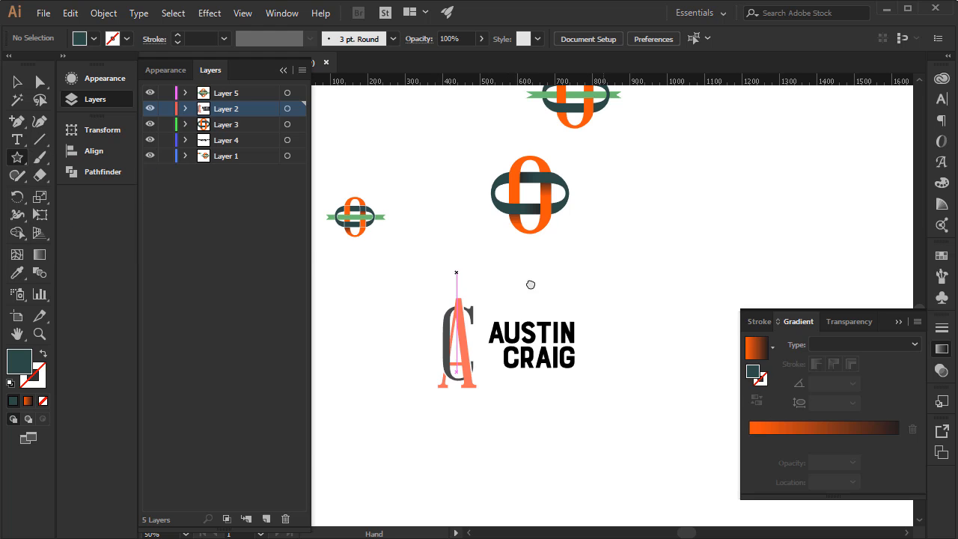
drag(531, 285, 381, 353)
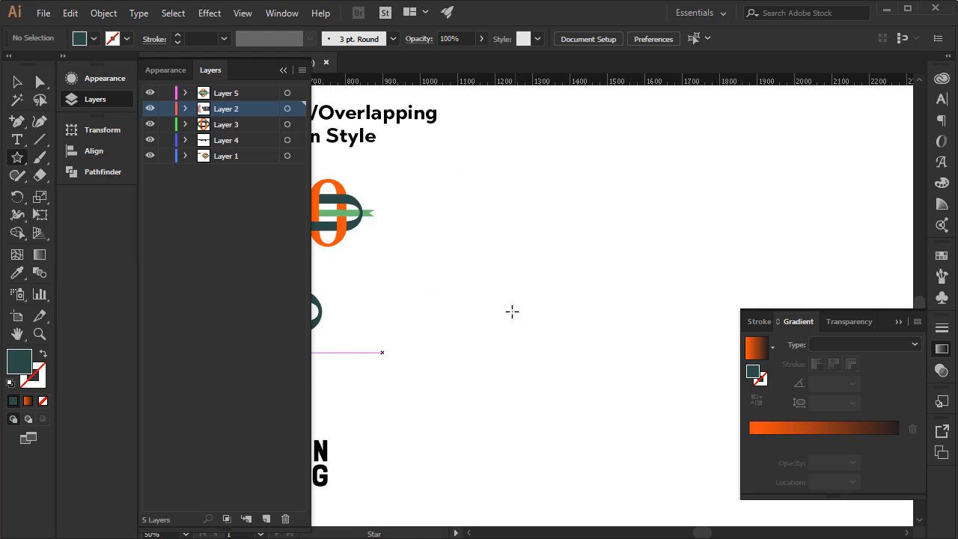
drag(529, 234, 566, 271)
key(Down)
key(Down)
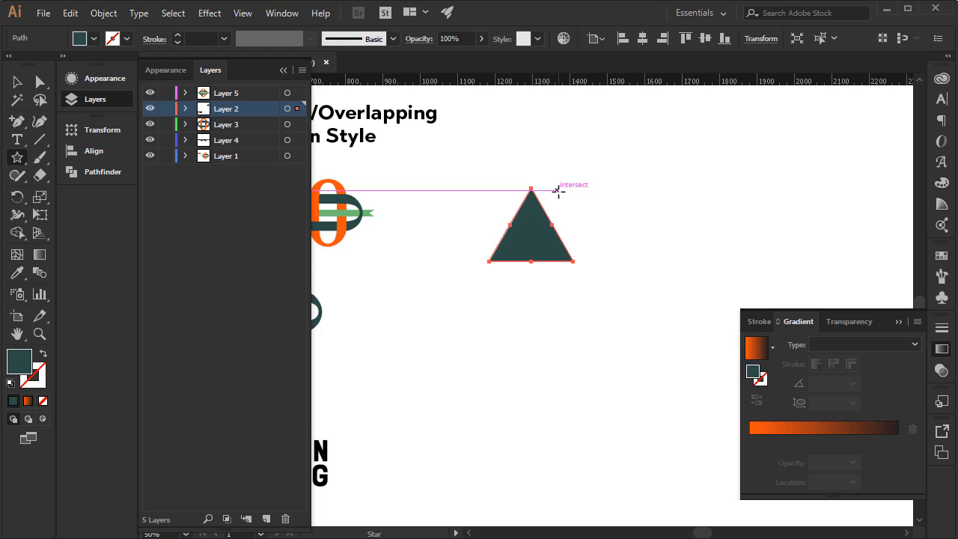
Duplicate the teal triangle diagonally down to the right so the copies overlap, and convert both to unfilled teal outlines.
click(17, 83)
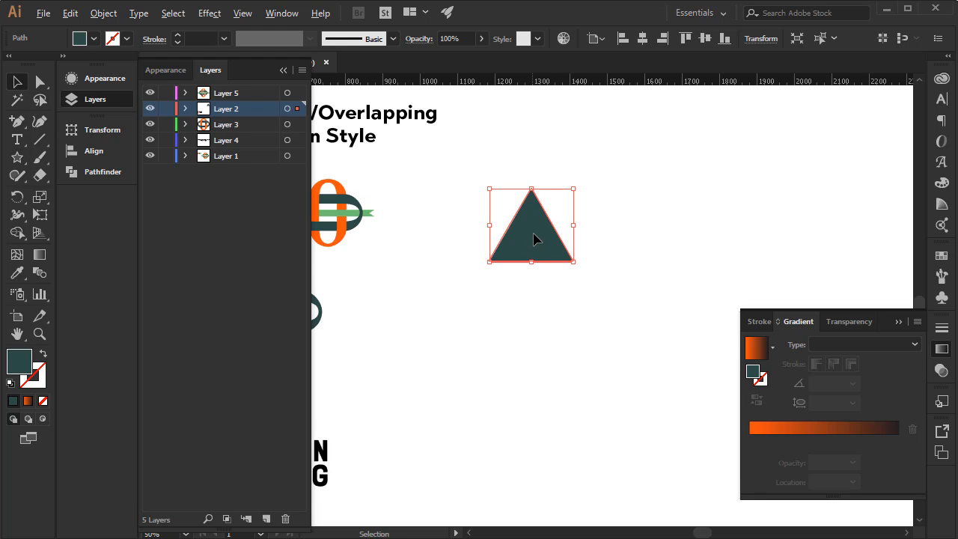
drag(539, 239, 572, 258)
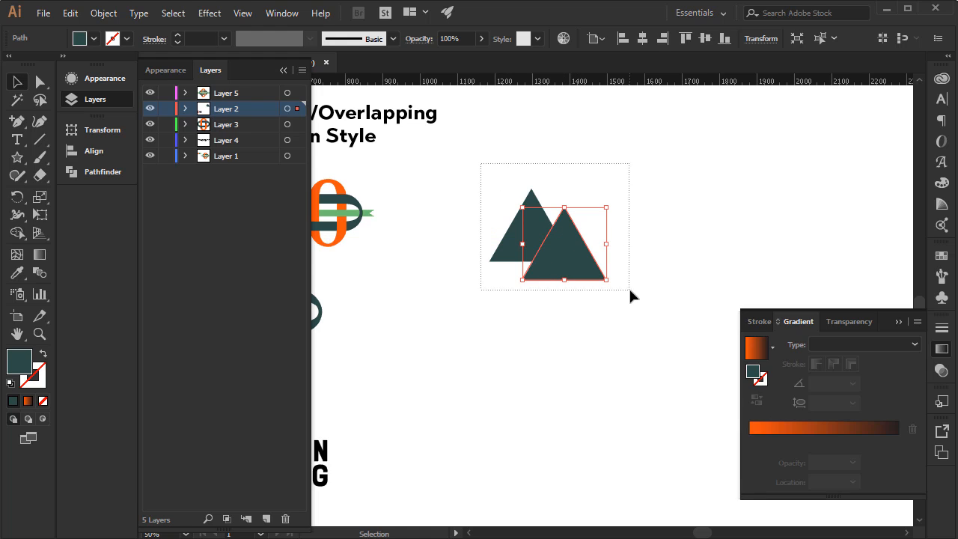
drag(628, 295, 517, 247)
click(43, 353)
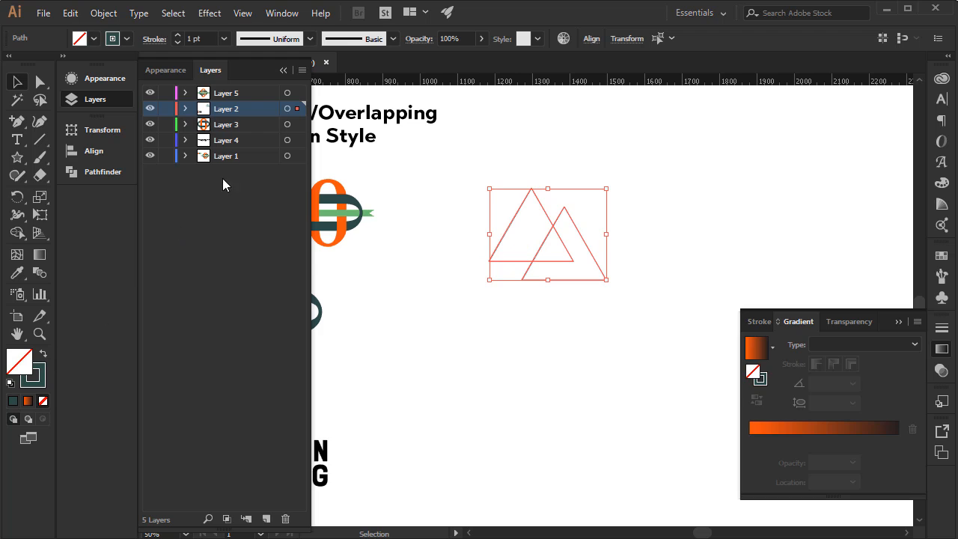
Set the stroke weight of both overlapping triangle outlines to 19 pt.
click(178, 35)
click(177, 35)
click(177, 35)
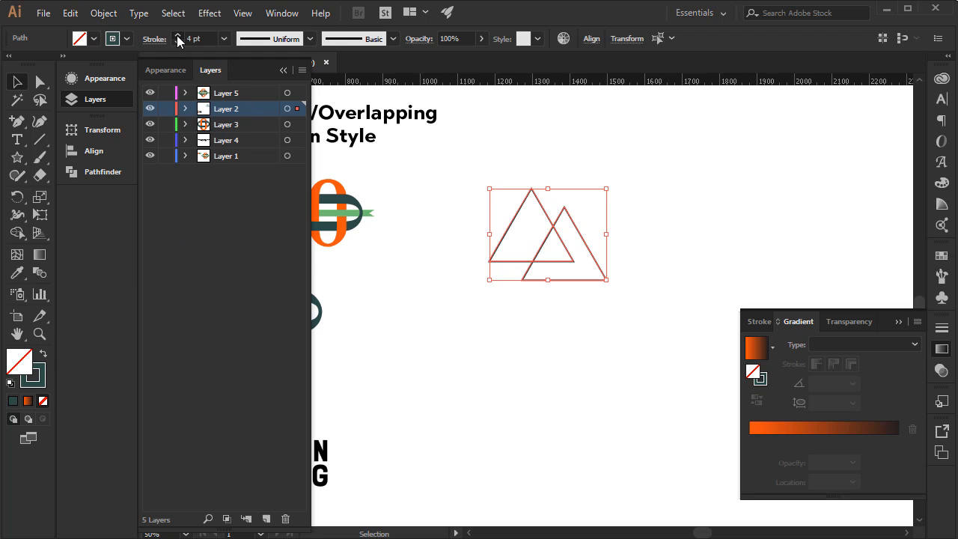
click(177, 35)
click(178, 35)
click(177, 36)
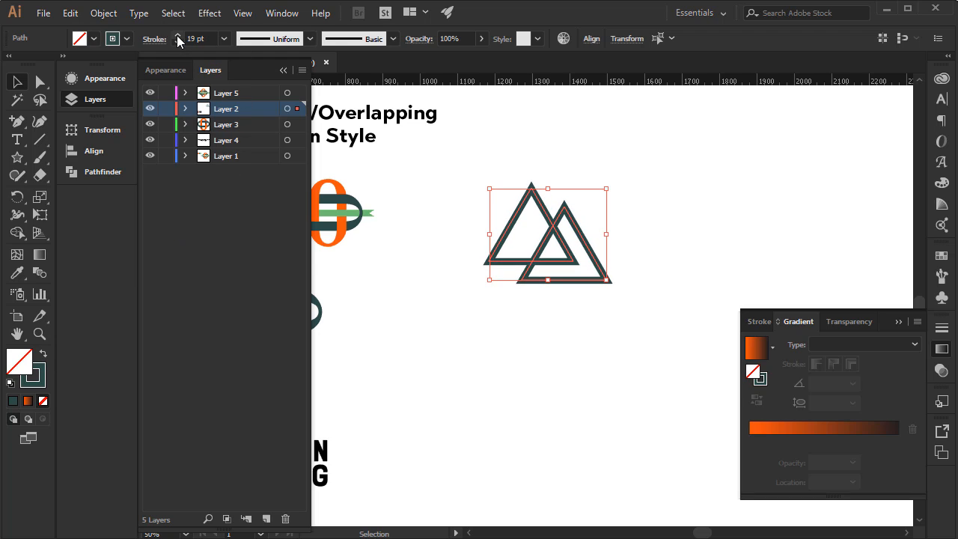
click(480, 405)
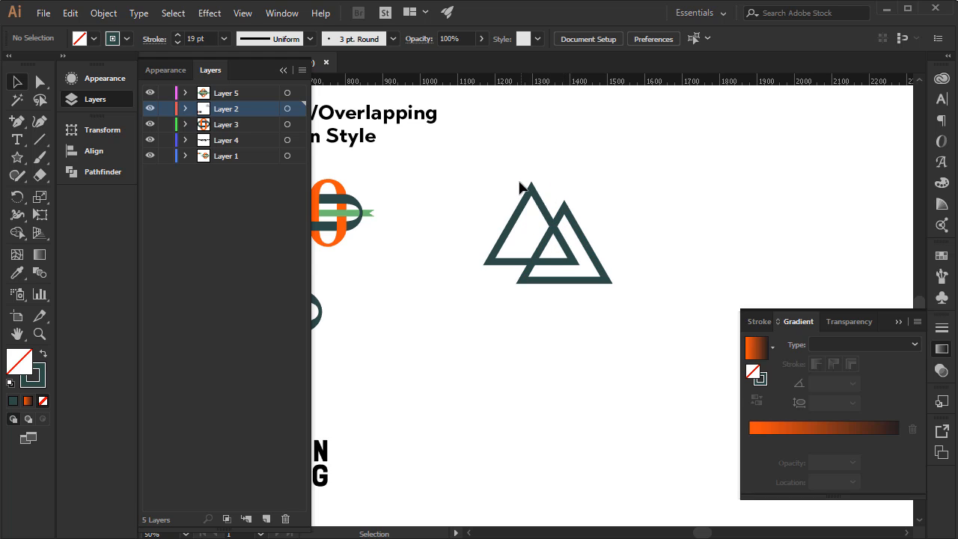
Copy the lower triangle to the other side of the taller one, center the middle peak, and move all three to the open area below.
drag(485, 179, 546, 253)
drag(605, 317, 607, 316)
click(609, 294)
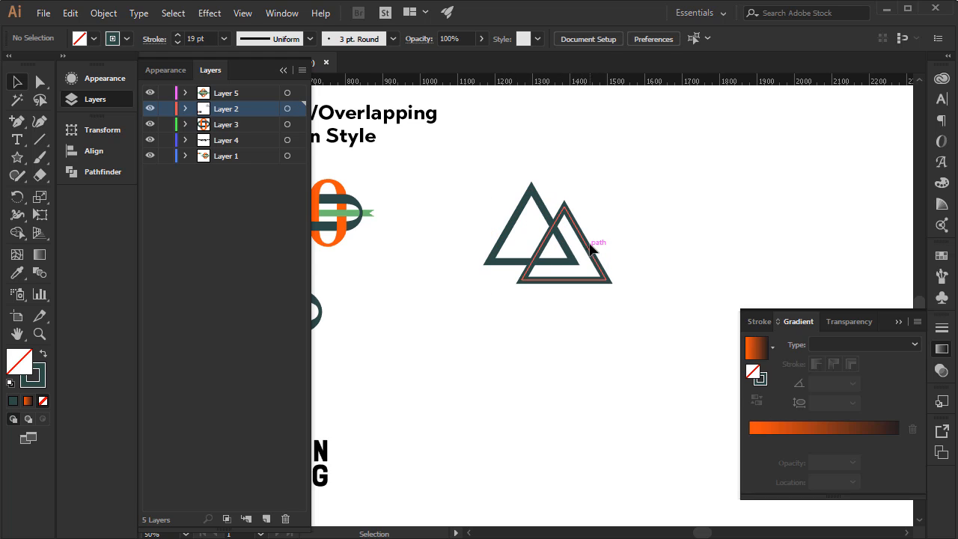
click(584, 240)
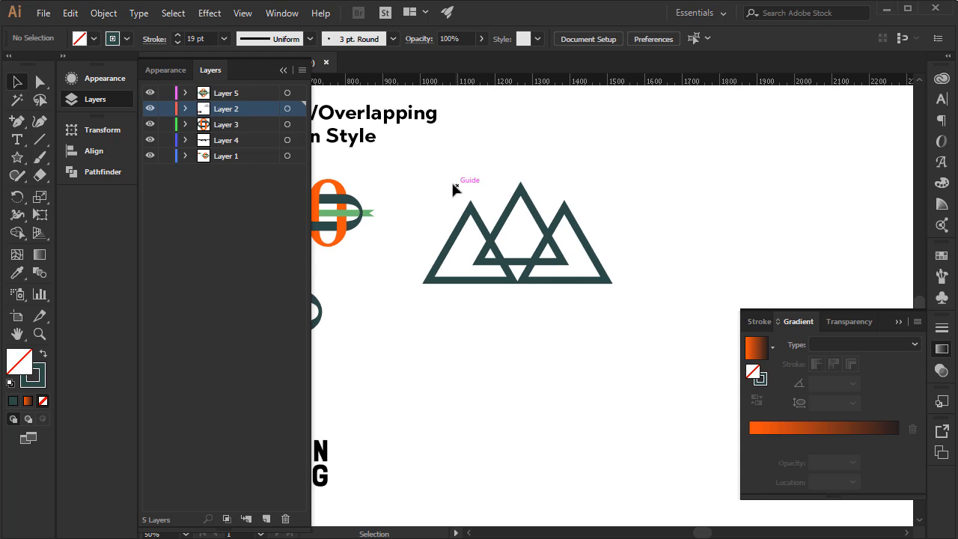
drag(452, 185, 643, 328)
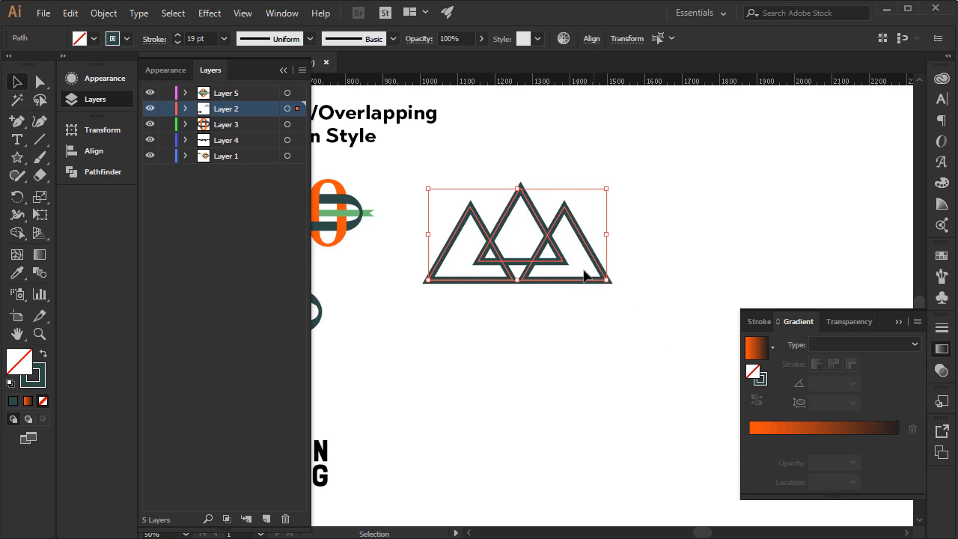
drag(561, 220, 606, 330)
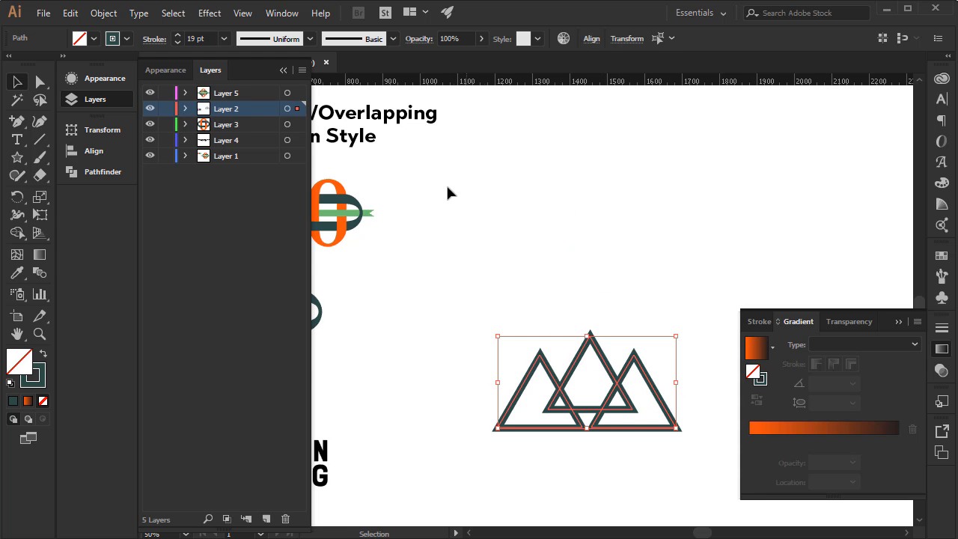
Collapse the expanded Layers and Gradient panels and deselect the triangles to clear the canvas around the artwork.
click(283, 70)
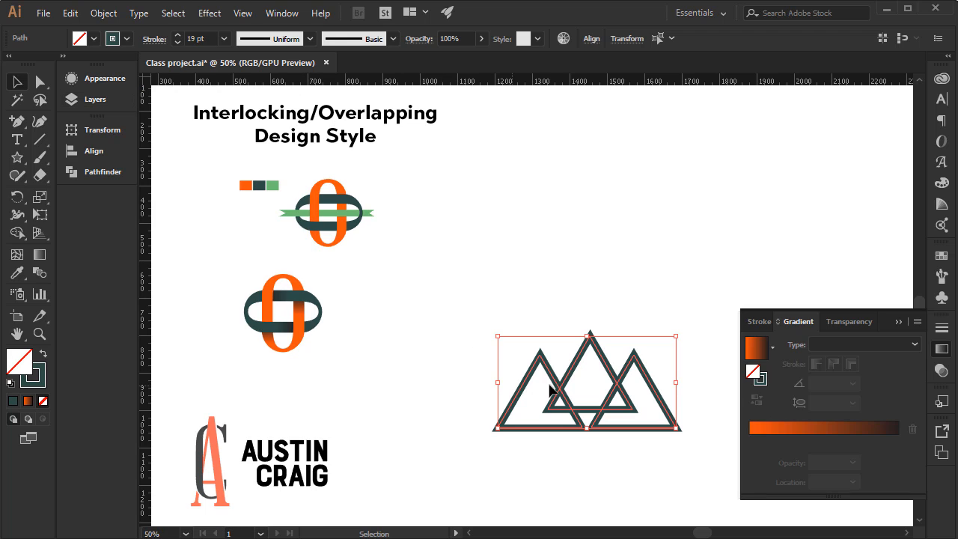
click(538, 263)
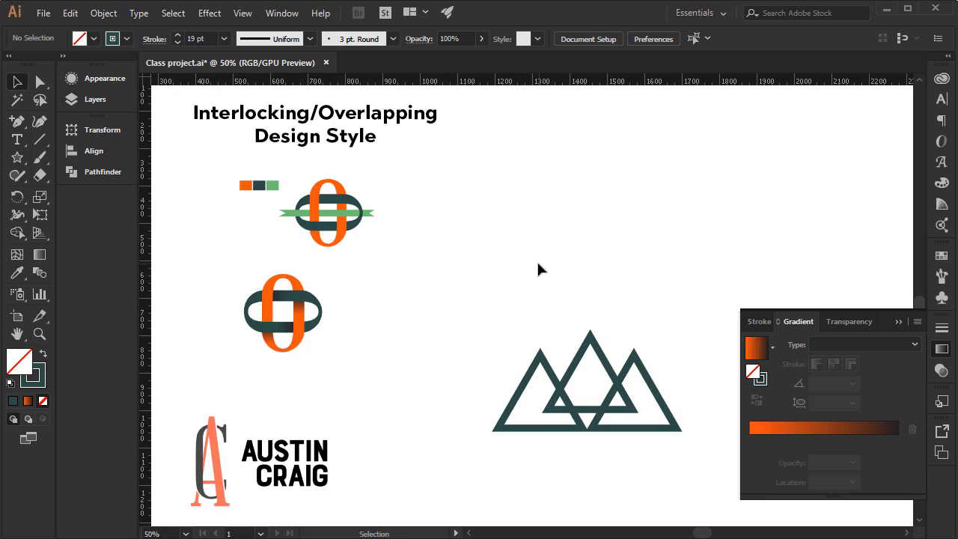
drag(549, 323, 514, 269)
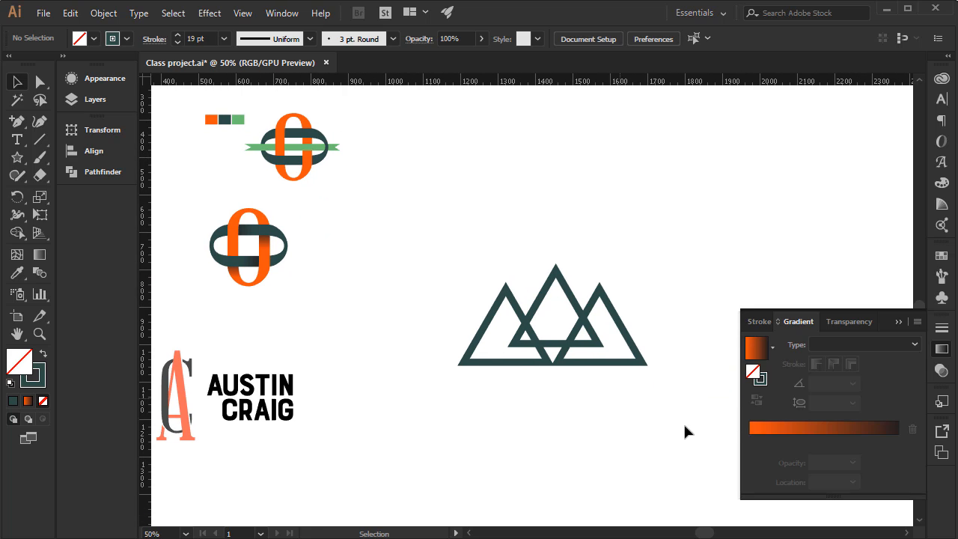
click(898, 322)
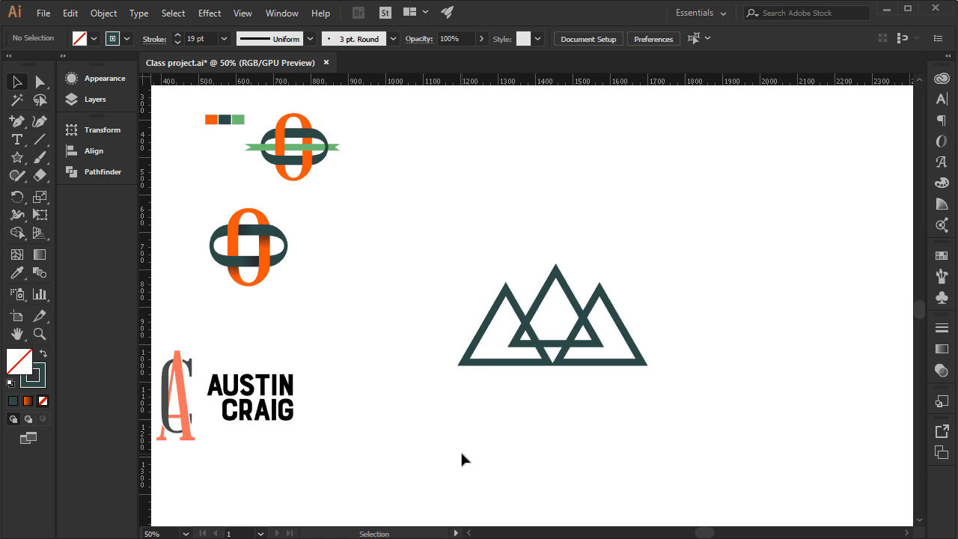
drag(482, 393, 622, 434)
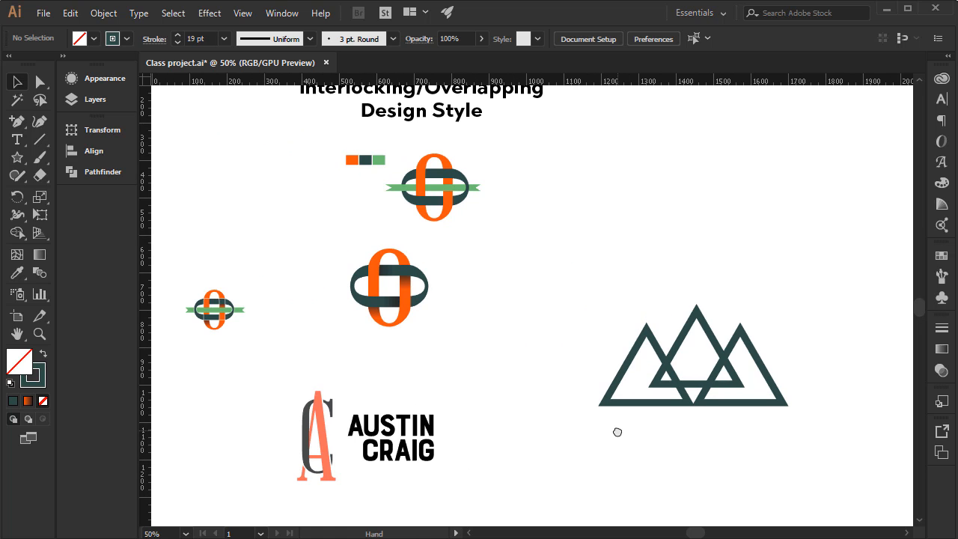
drag(614, 310, 594, 321)
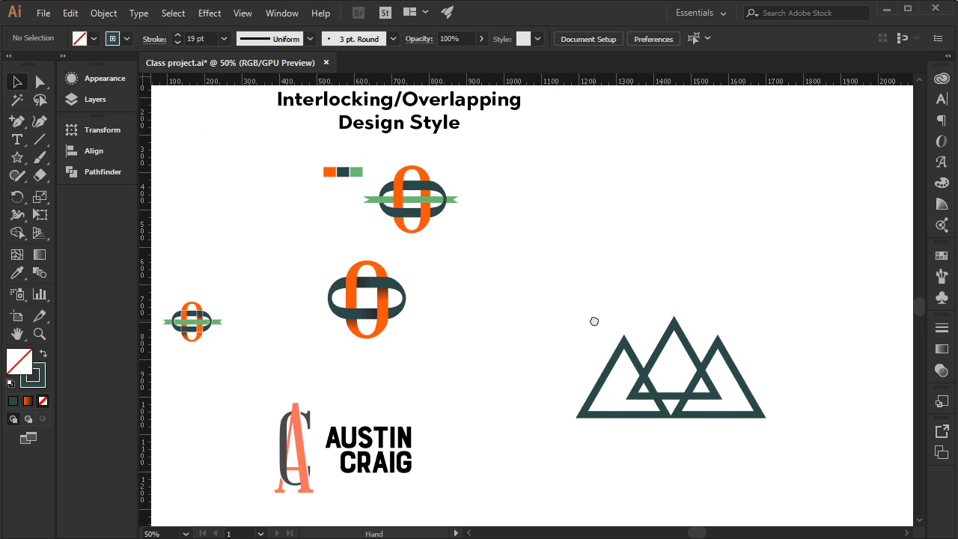